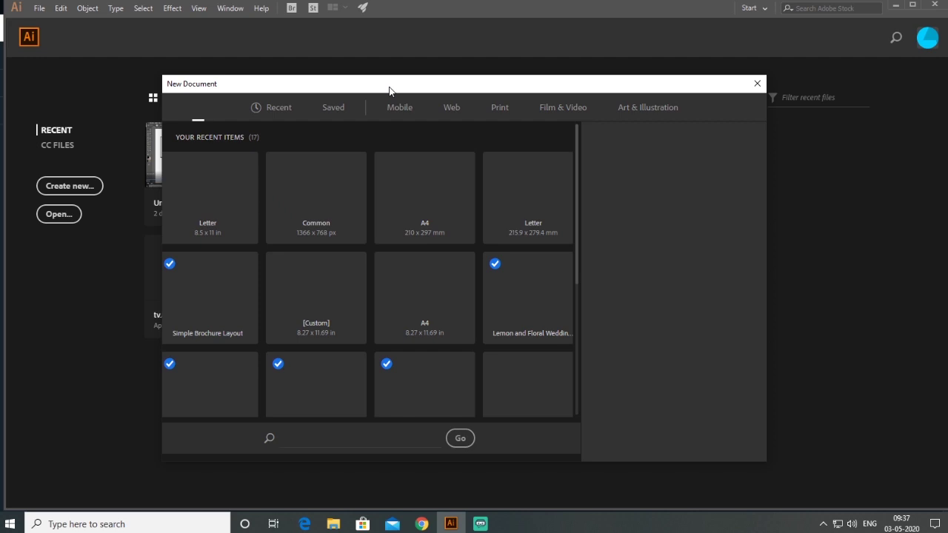
Create a new Letter print document with its units set to inches, 8.5 in wide and 11 in high.
click(501, 109)
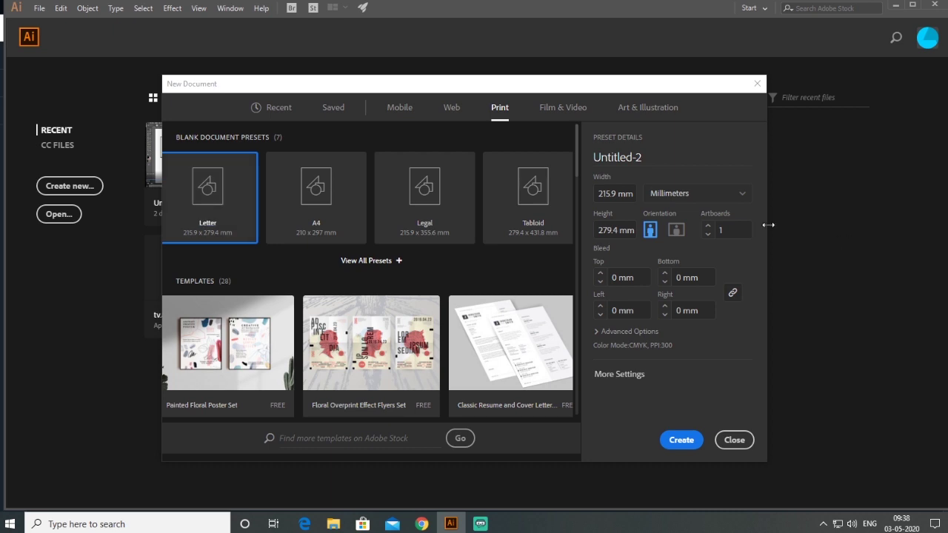
click(727, 197)
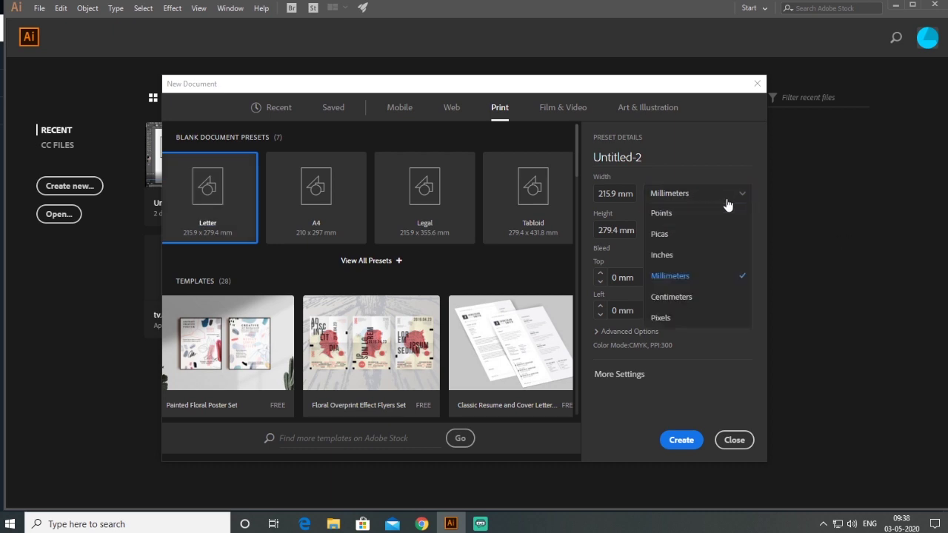
click(701, 256)
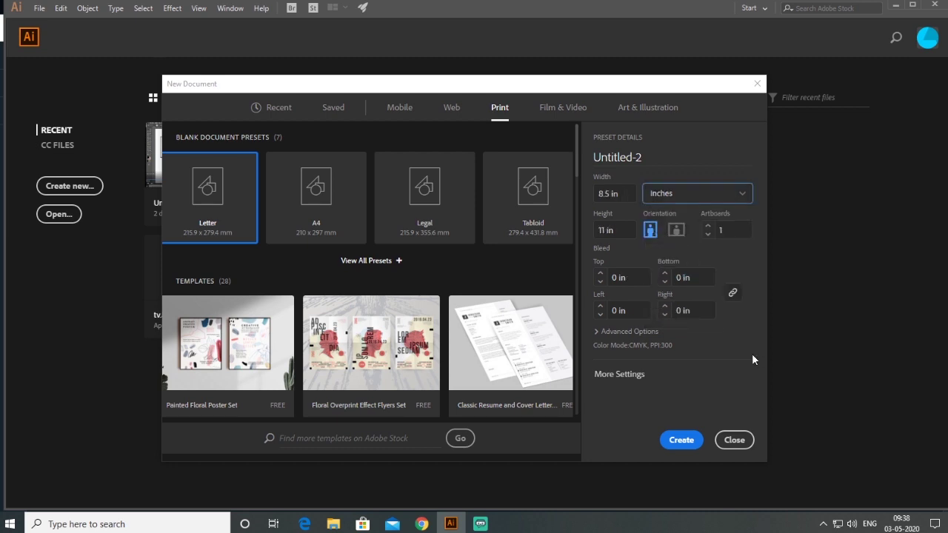
click(615, 193)
key(Tab)
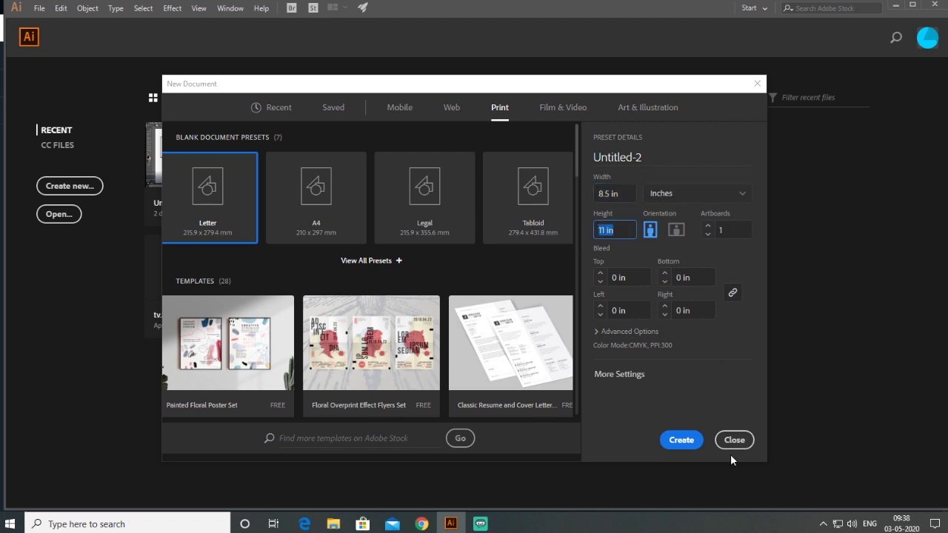
click(682, 442)
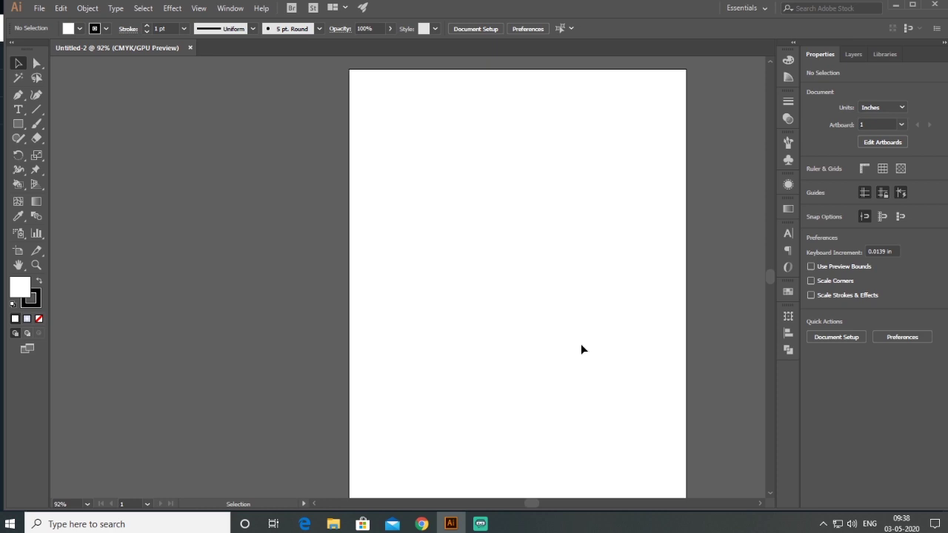
Draw a square about 1.4 in wide on the upper half of the artboard with the Rectangle tool.
drag(558, 269, 457, 265)
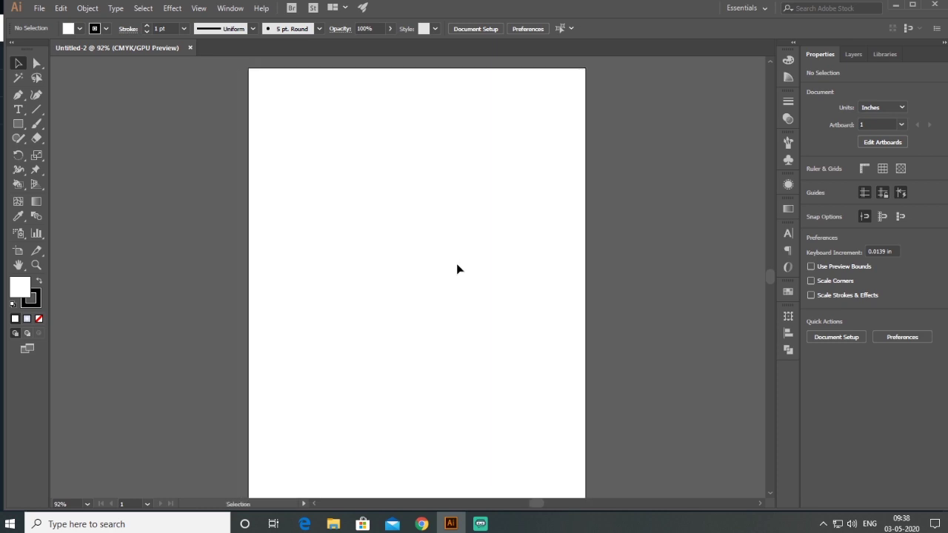
scroll(466, 233, down, 1)
drag(444, 249, 445, 247)
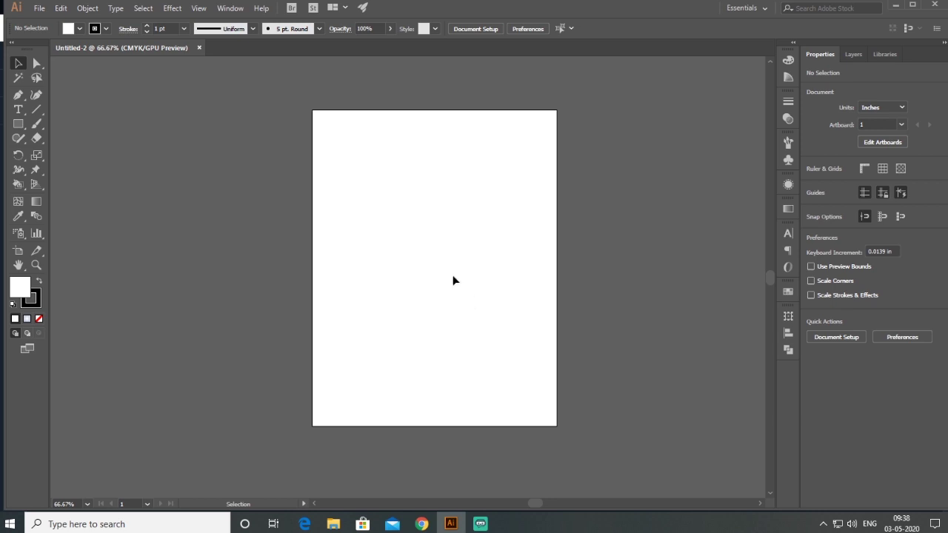
click(18, 124)
key(ctrl+1)
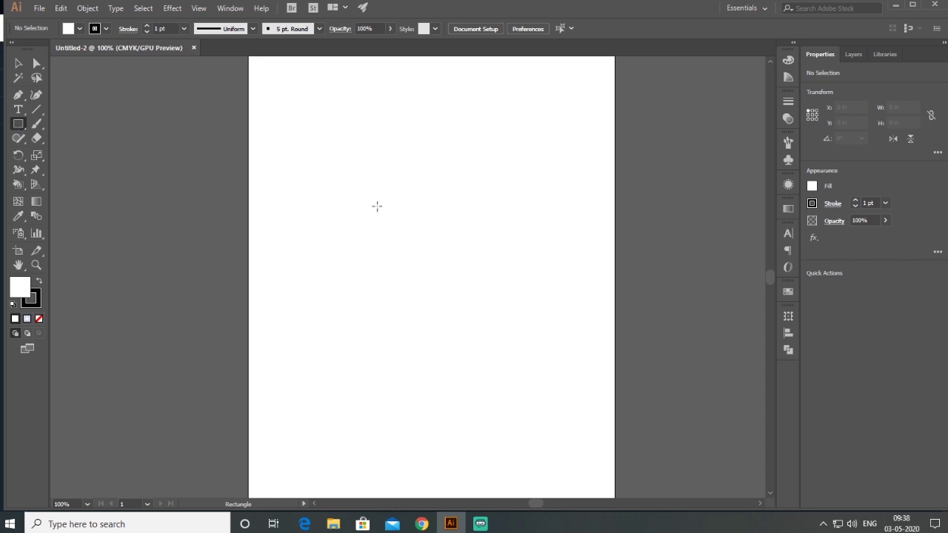
drag(365, 189, 427, 235)
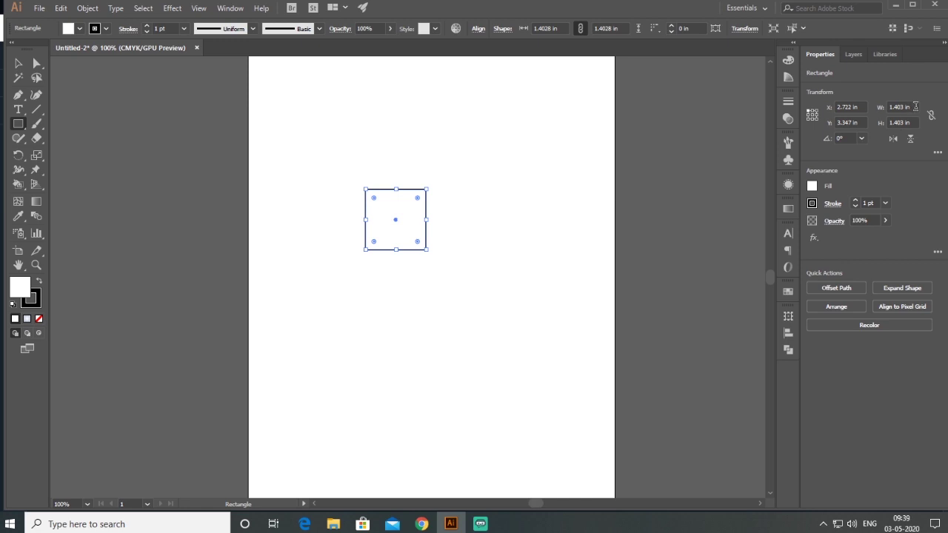
Set the square's width and height to 0.5 in each.
click(915, 106)
key(BackSpace)
text(.5)
key(Tab)
key(BackSpace)
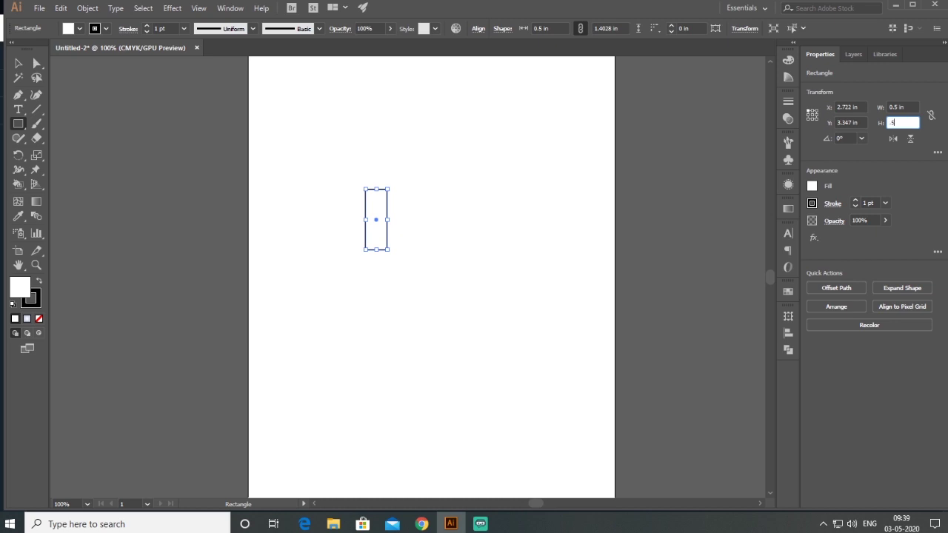
text(.5)
key(Return)
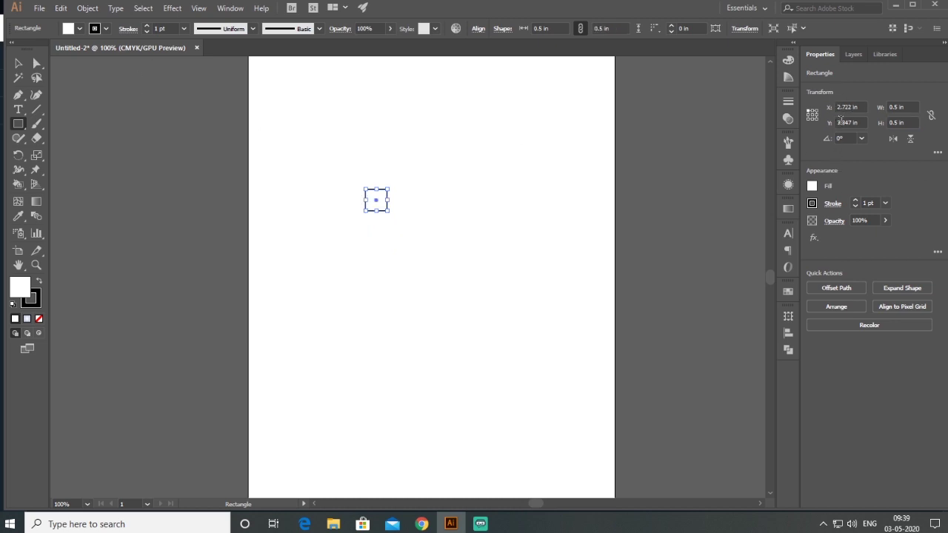
Position the square at X 0 in and Y 0 in, in the corner of the artboard.
click(849, 106)
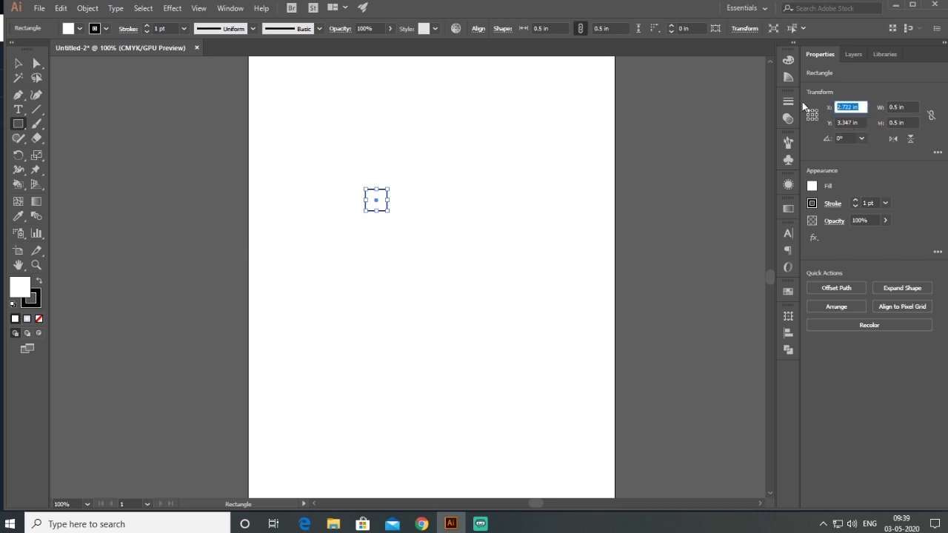
text(0)
key(Tab)
text(0)
key(Return)
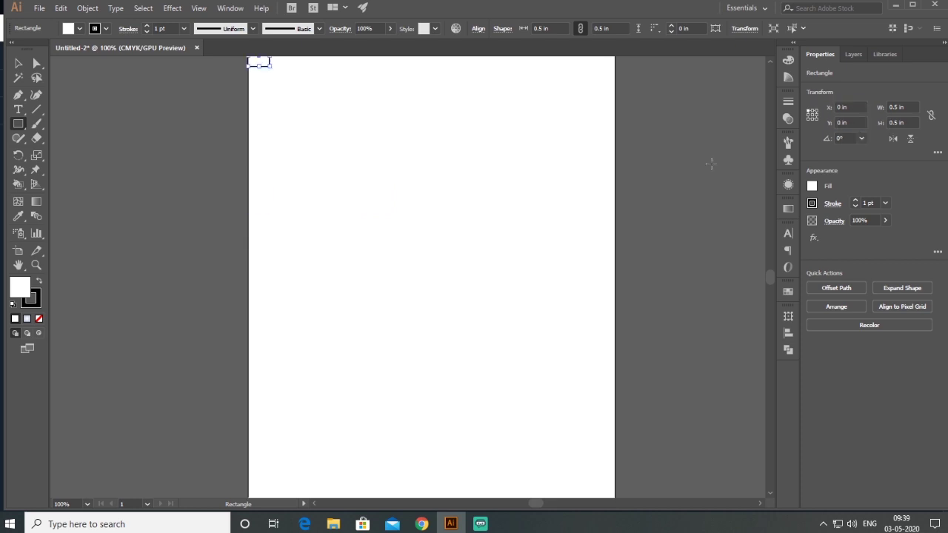
Inspect the square at the artboard's corner and review its X and Y position values.
click(19, 62)
click(338, 132)
key(space)
drag(338, 132, 353, 243)
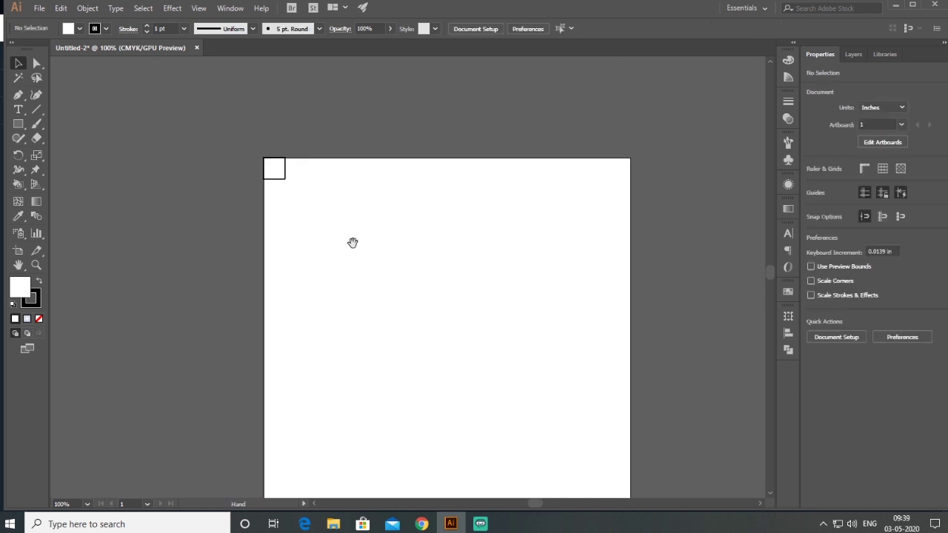
drag(261, 153, 335, 222)
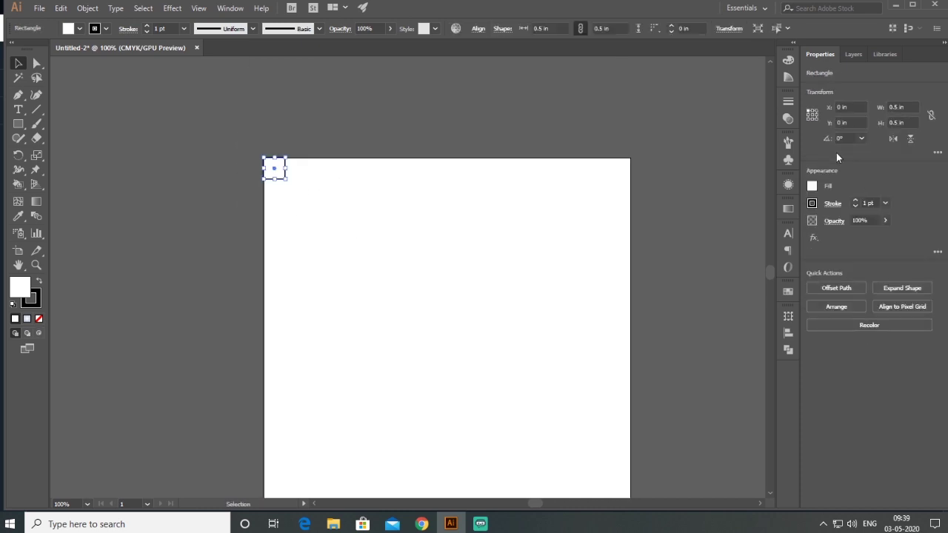
click(852, 107)
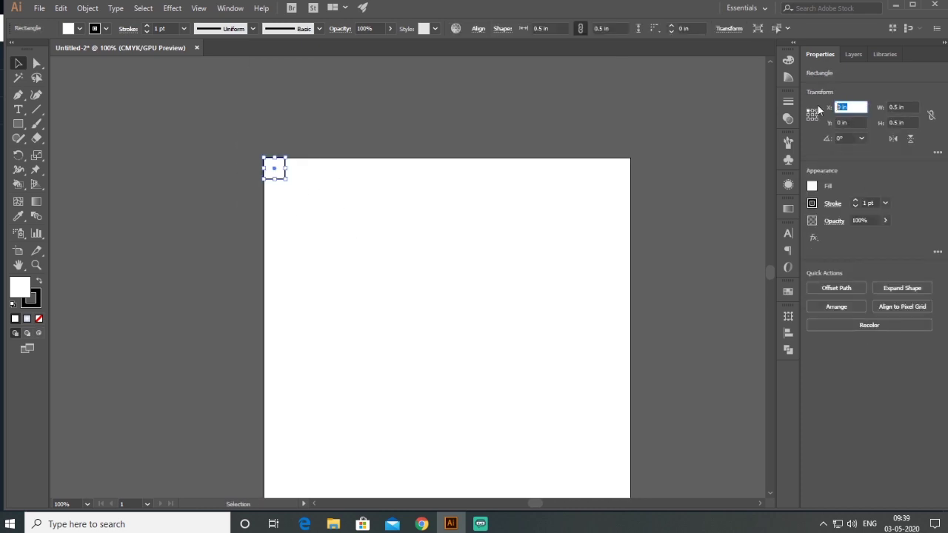
key(Tab)
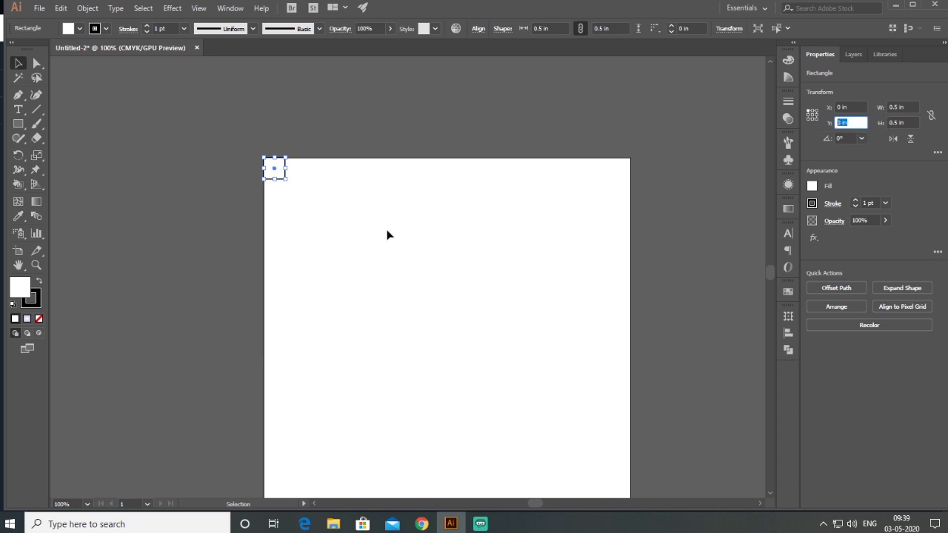
click(388, 232)
Fill the small square with an orange colour.
click(274, 168)
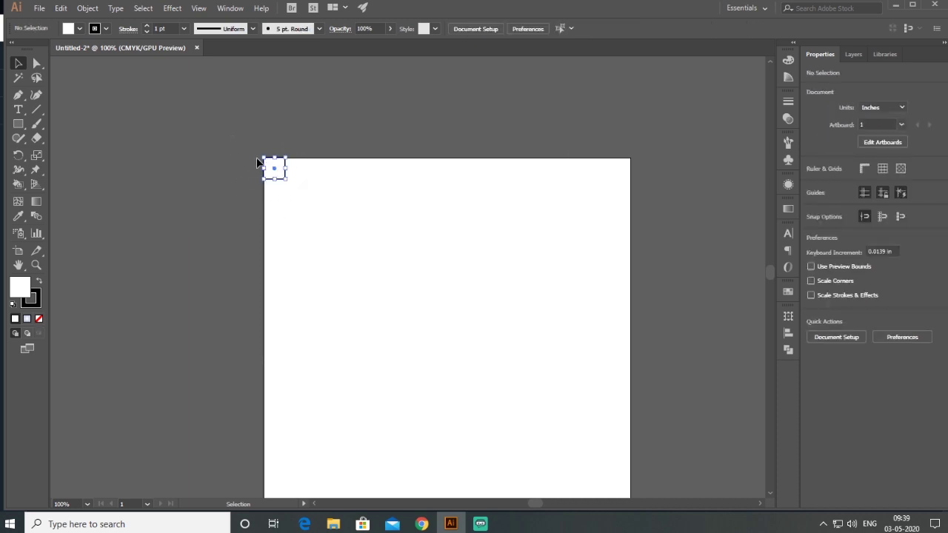
scroll(274, 169, up, 6)
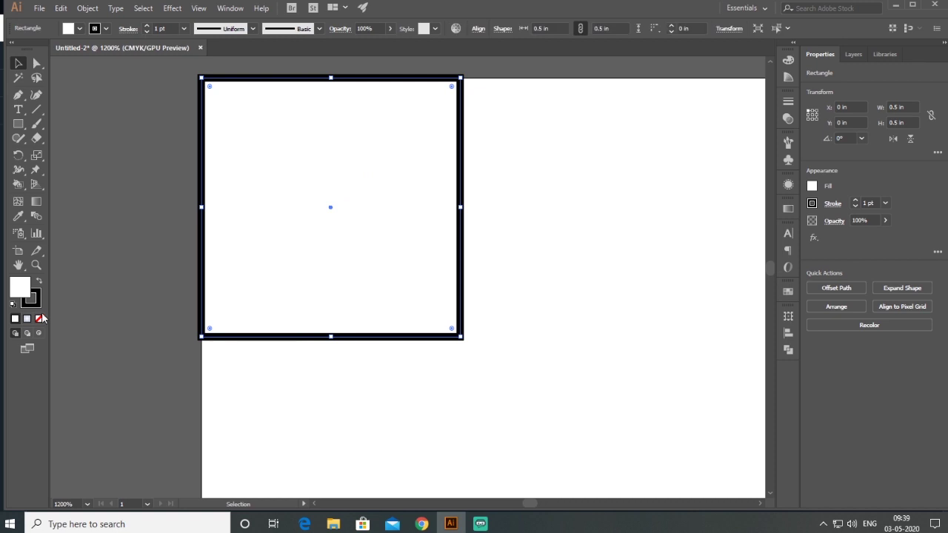
double_click(20, 288)
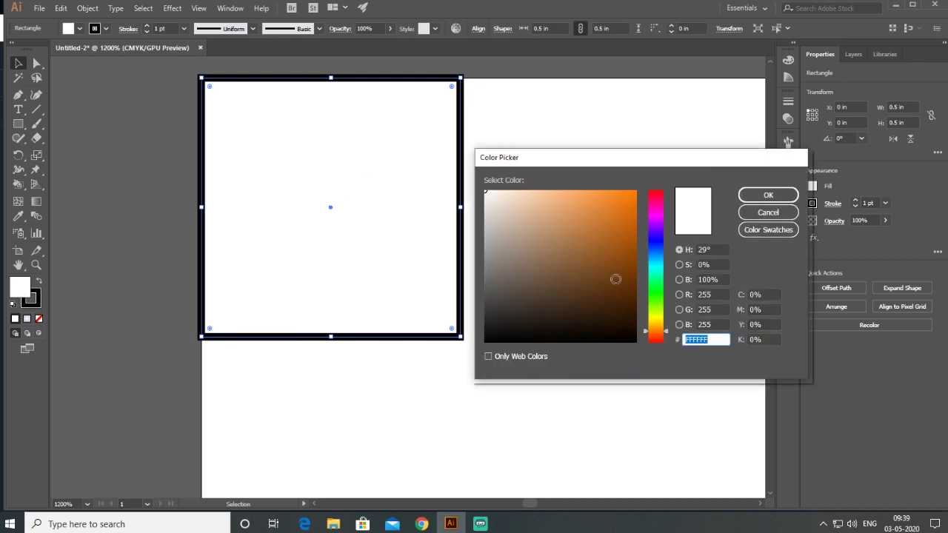
click(598, 215)
click(720, 195)
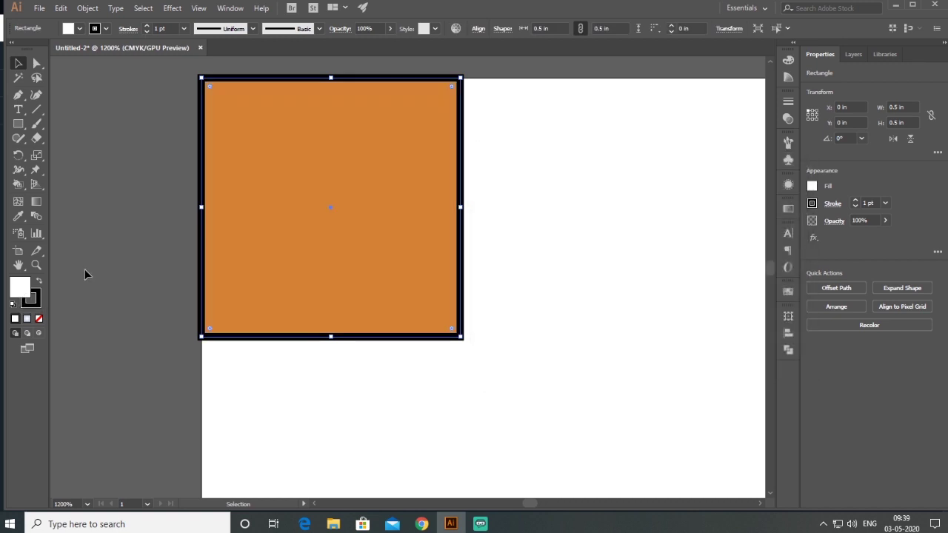
Remove the stroke from the orange square and deselect it.
click(39, 302)
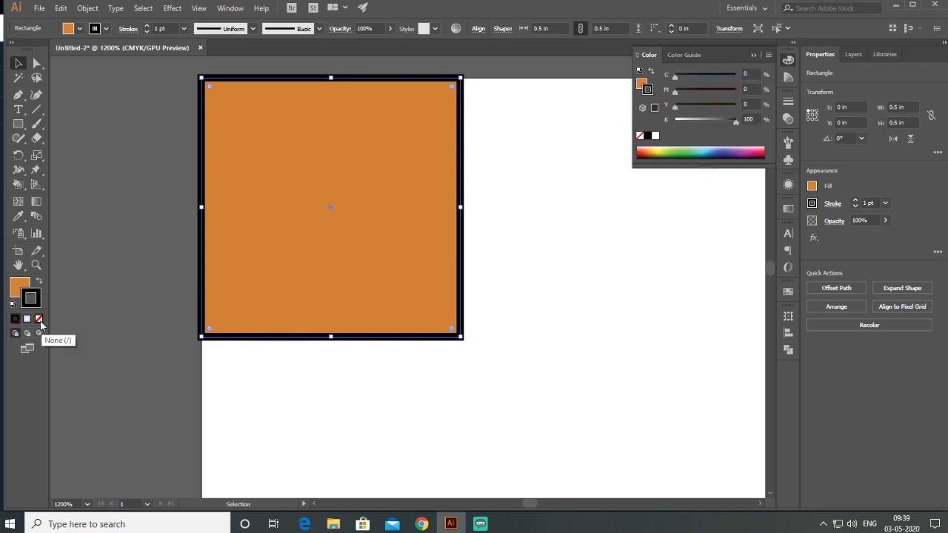
click(39, 319)
click(144, 365)
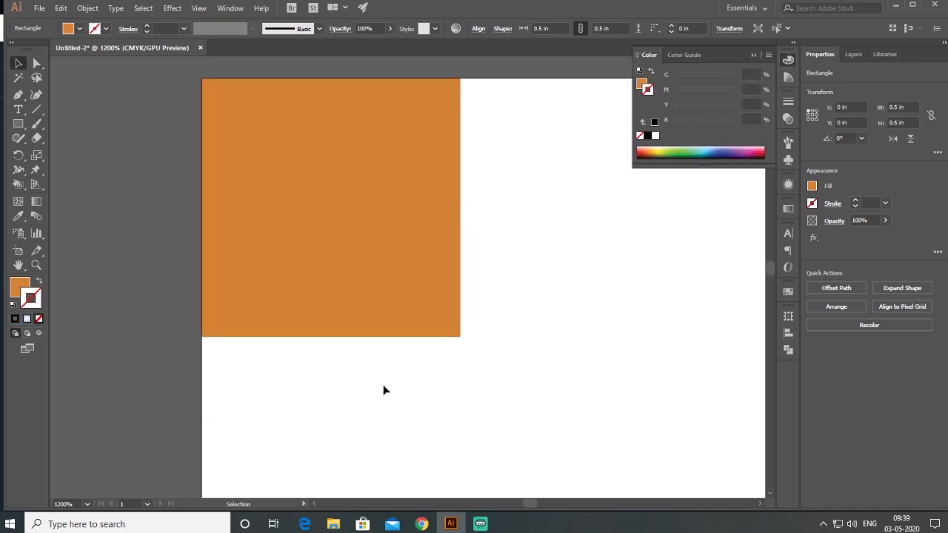
Draw a horizontal line about 0.62 in long below and to the right of the square, with the default white fill and black stroke.
scroll(411, 372, down, 2)
drag(520, 353, 457, 306)
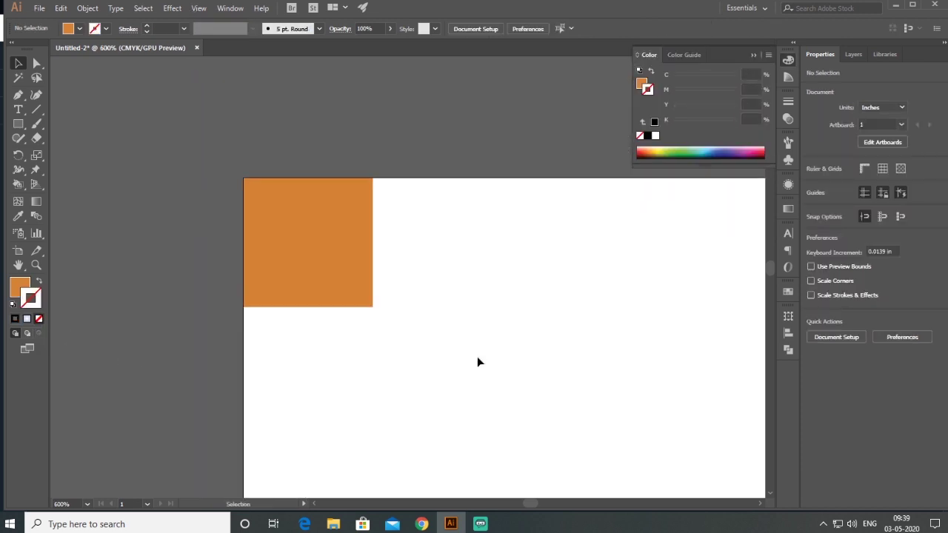
click(39, 113)
drag(405, 356, 565, 356)
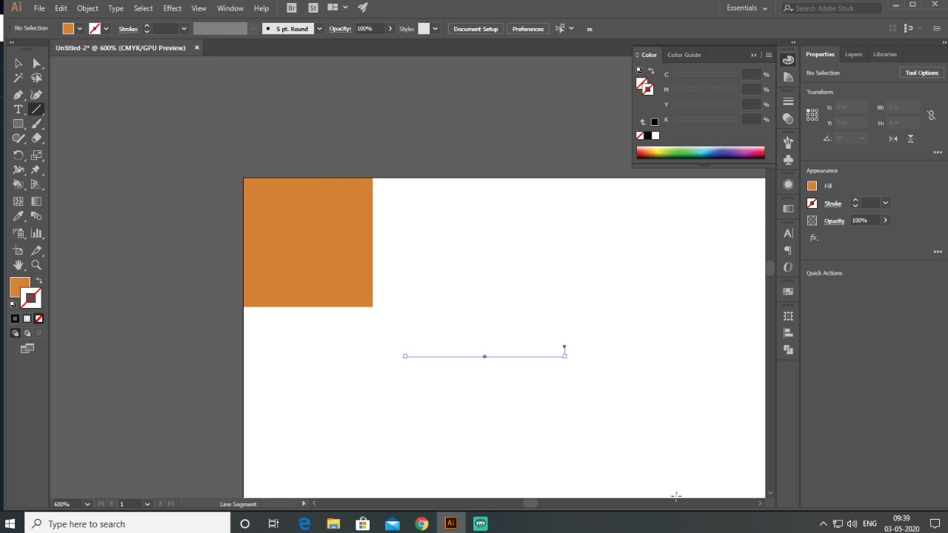
click(11, 304)
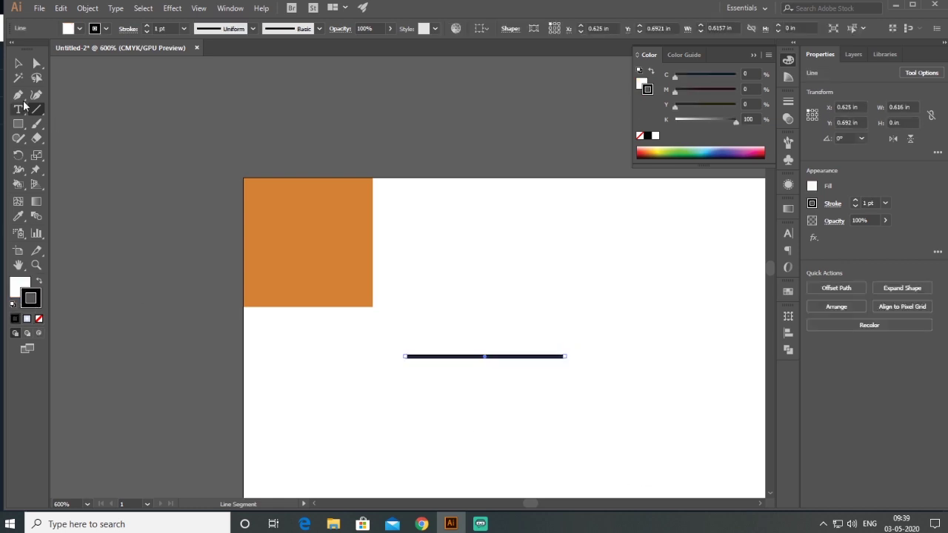
Position the line's left end at the square's centre by setting X and Y to 0.25 in, then deselect it.
click(20, 66)
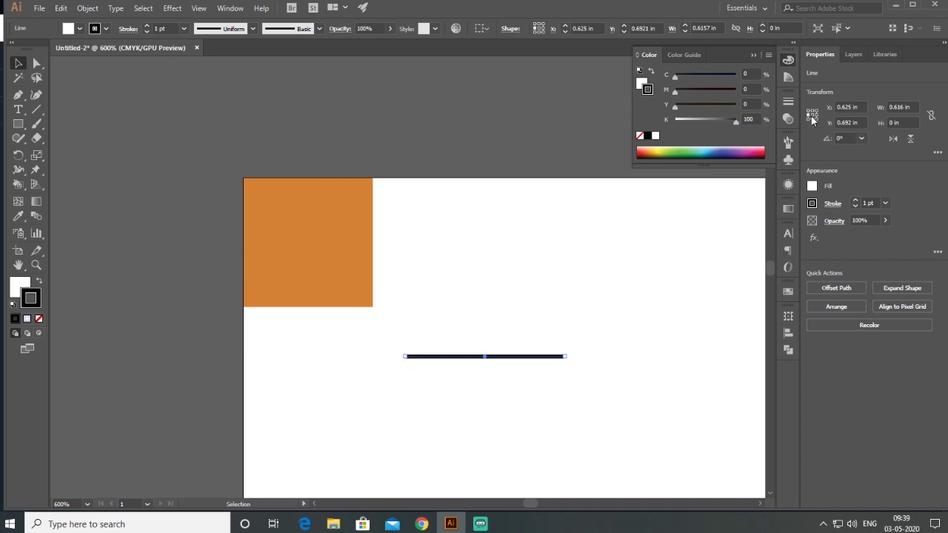
click(862, 108)
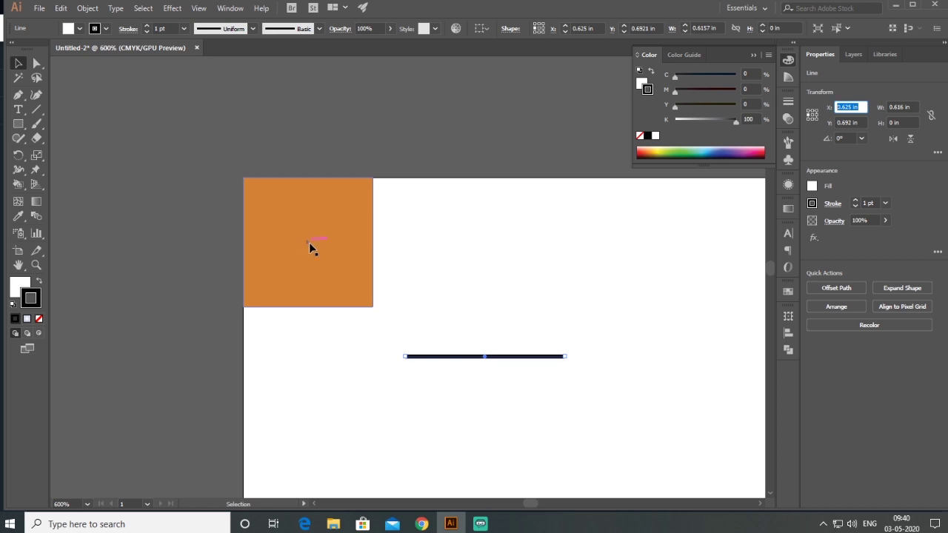
key(BackSpace)
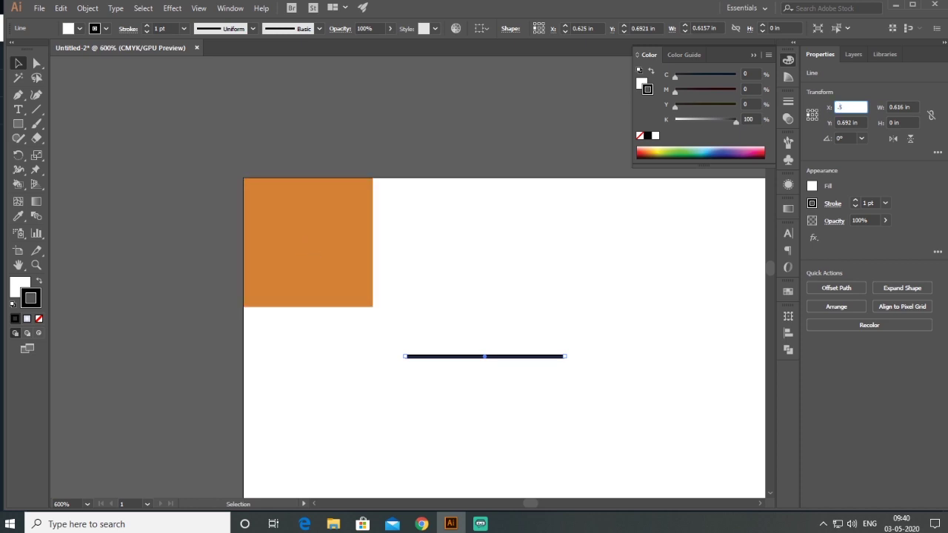
text(.25)
key(Tab)
key(BackSpace)
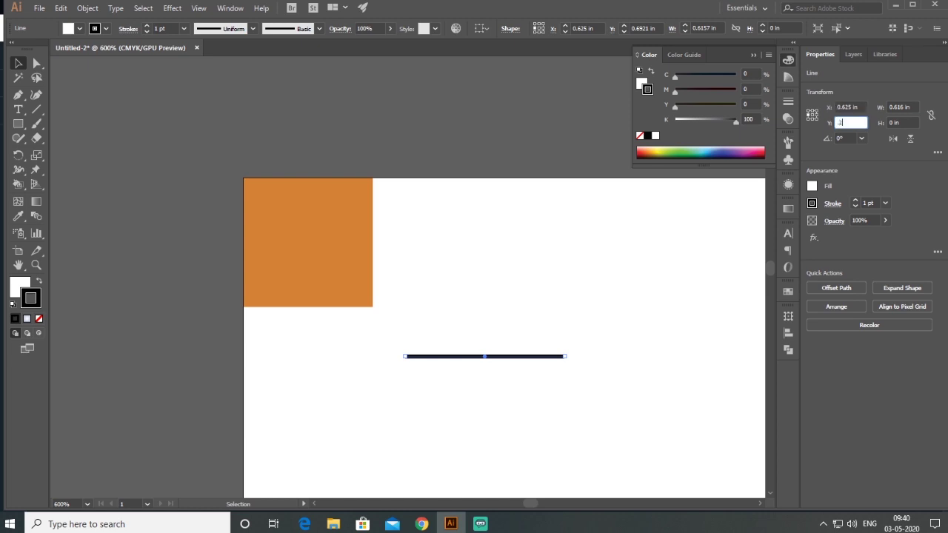
key(Return)
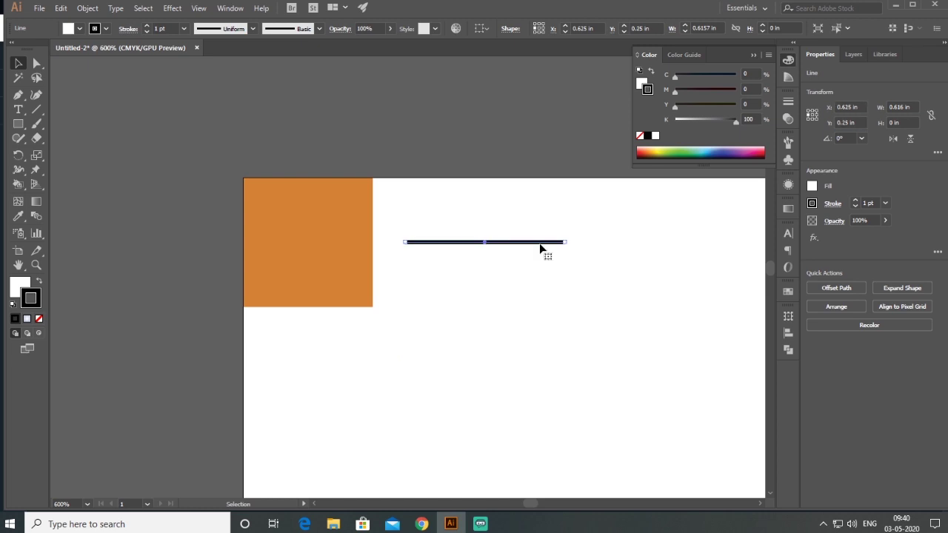
click(856, 106)
key(BackSpace)
text(.25)
key(Return)
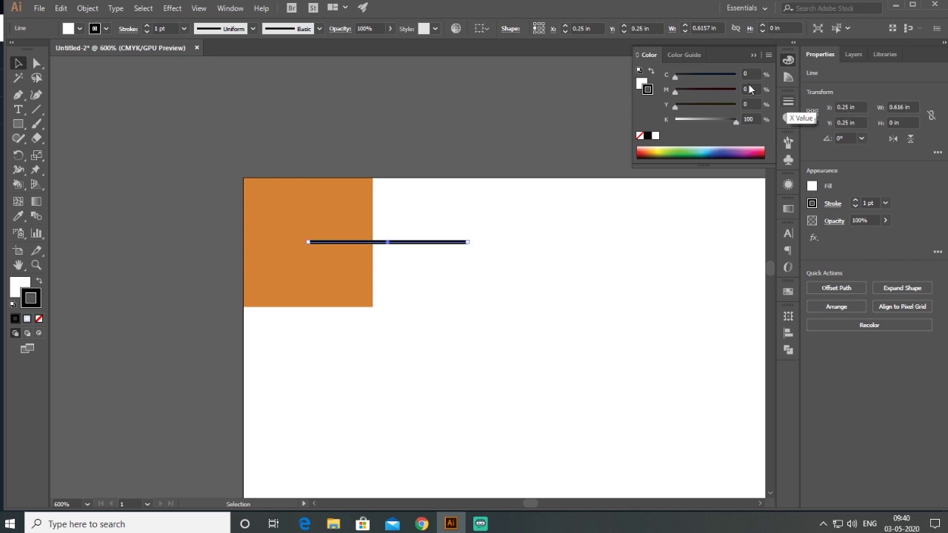
click(400, 336)
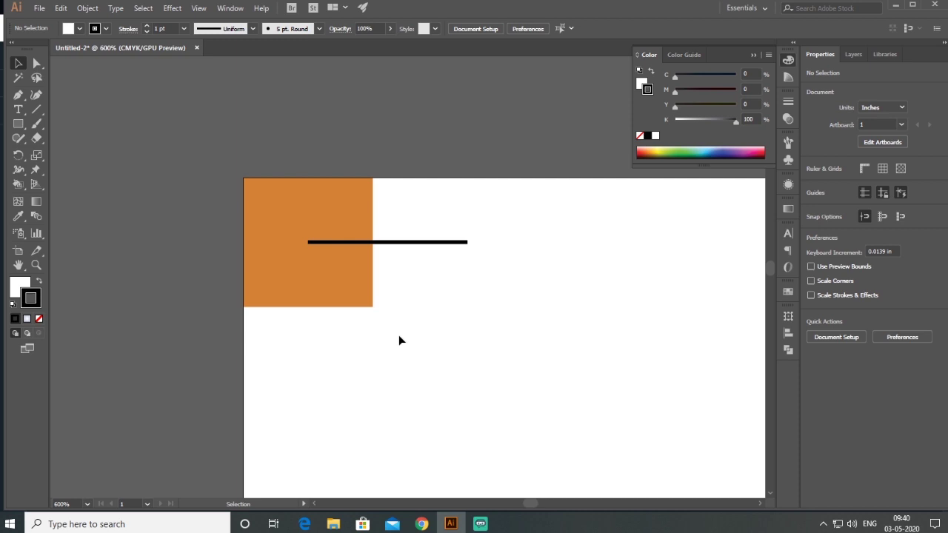
Draw two diagonal lines from the square's centre through its upper-left and lower-left corners, at 135° and 225°, then deselect them.
click(37, 111)
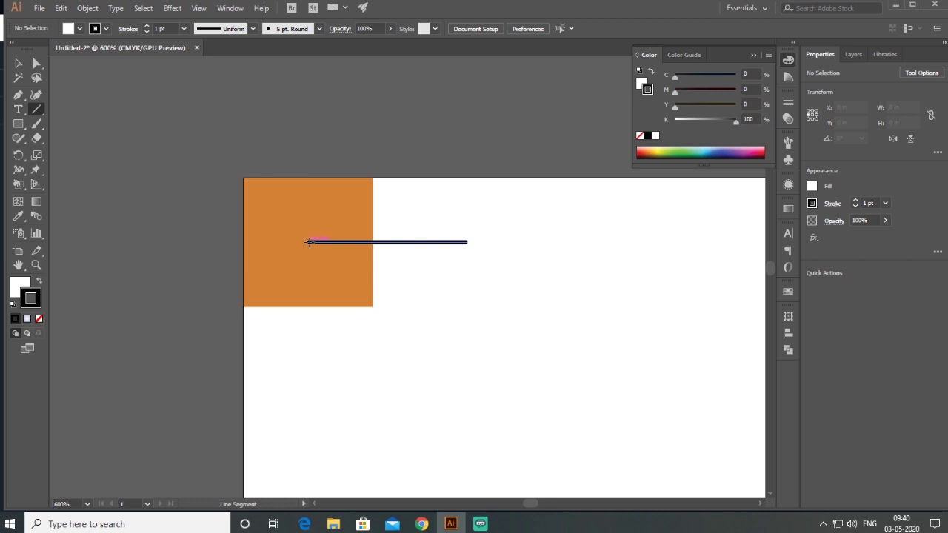
drag(308, 241, 222, 136)
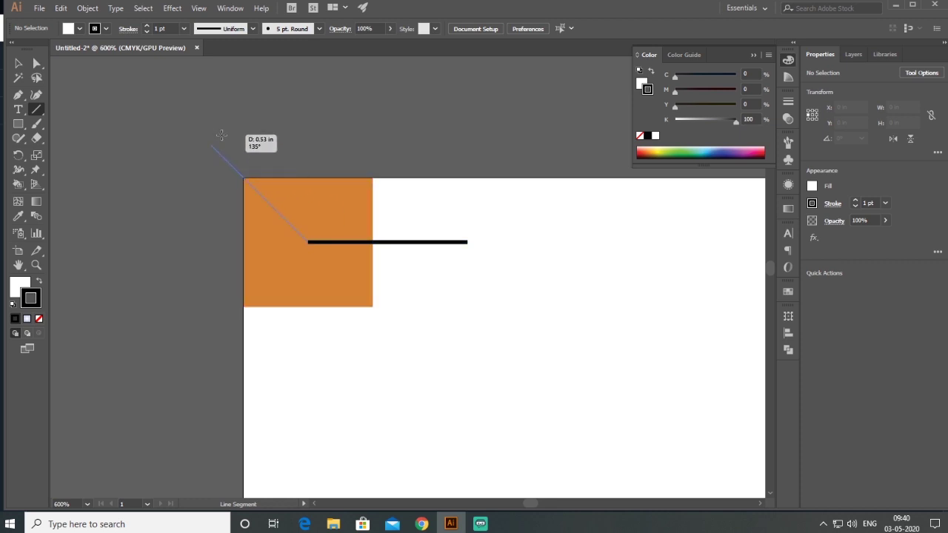
mouse_move(222, 135)
mouse_down()
mouse_move(263, 153)
mouse_move(237, 137)
mouse_up()
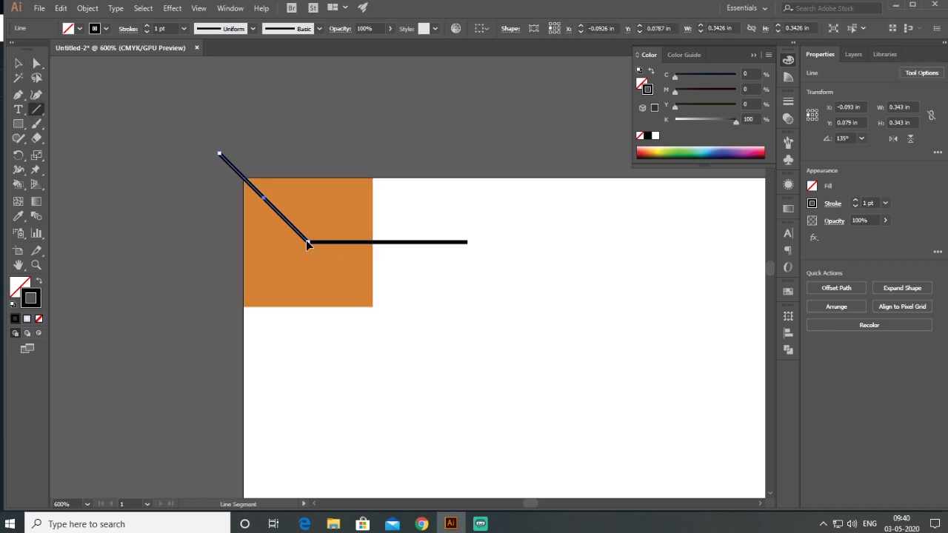
key(ctrl+shift+a)
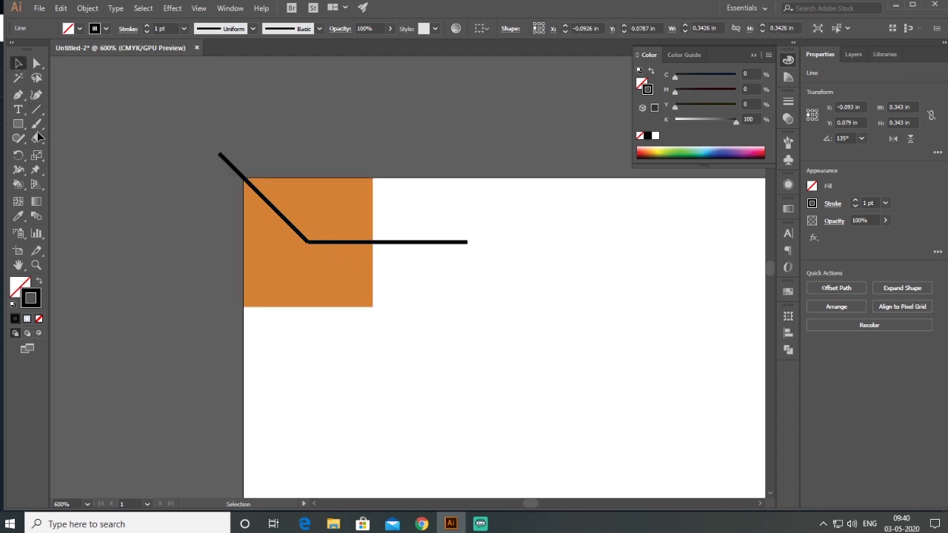
drag(307, 241, 167, 384)
key(v)
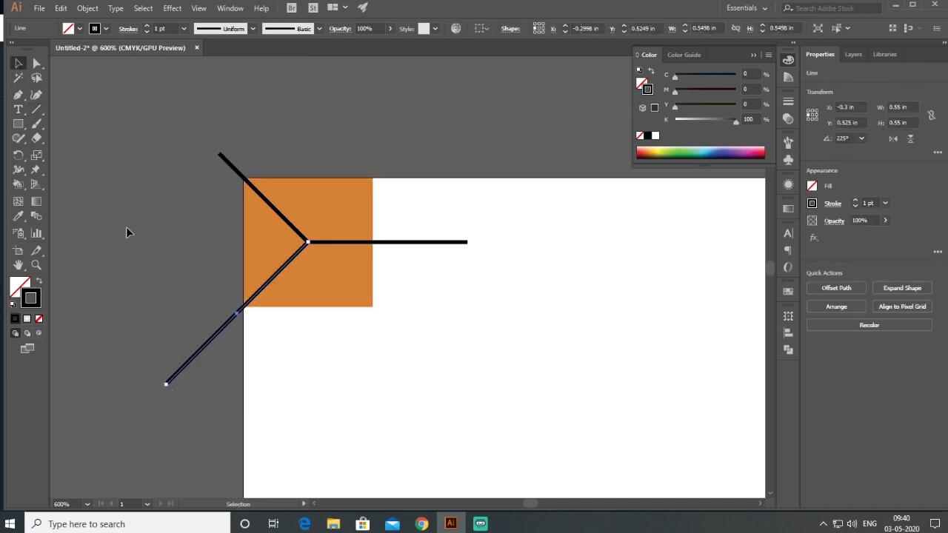
key(ctrl+shift+a)
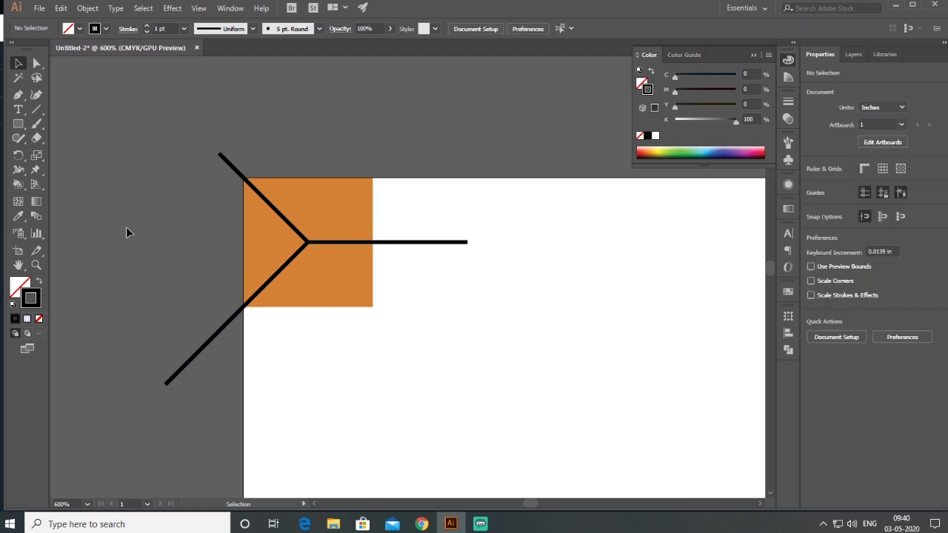
Divide the orange square along the three lines with the Pathfinder Divide operation and deselect the result.
drag(147, 174, 492, 395)
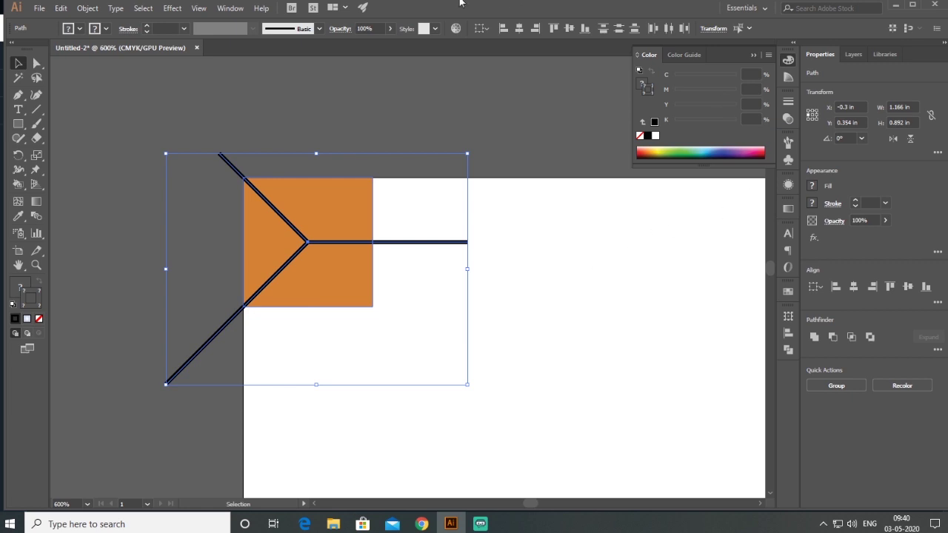
click(234, 9)
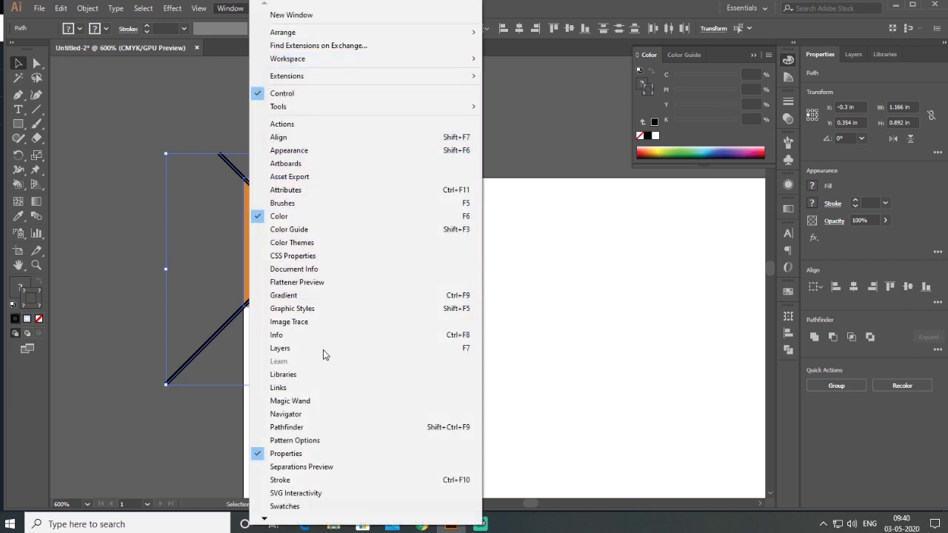
click(326, 427)
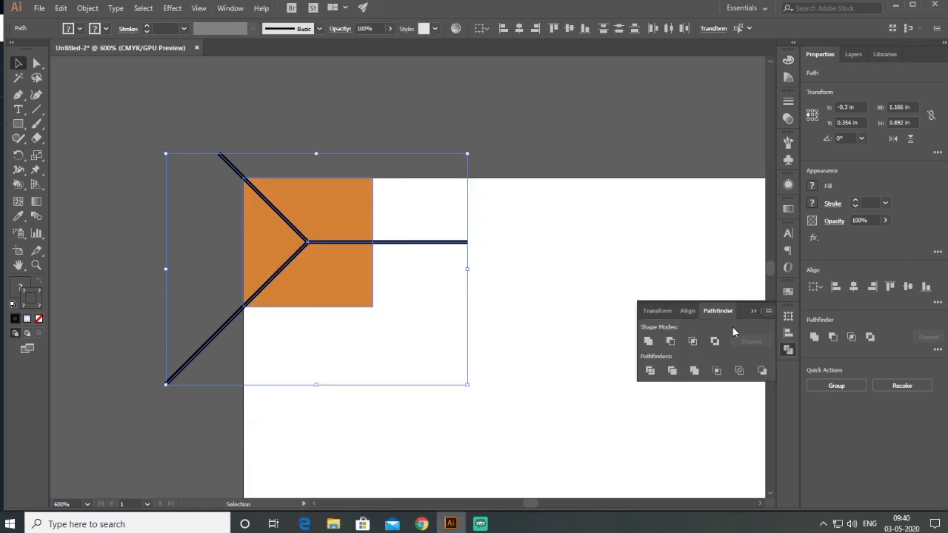
click(651, 371)
click(355, 361)
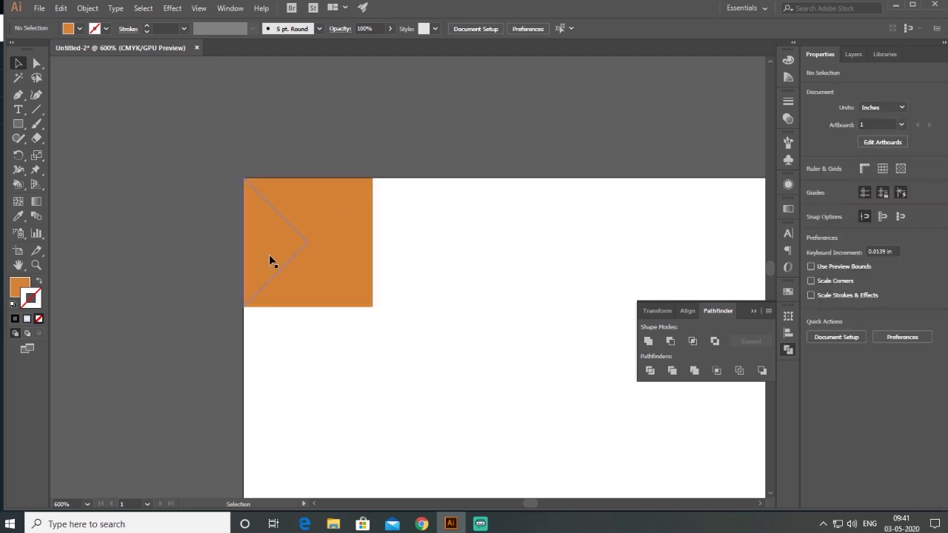
Ungroup the divided square and check that its pieces can be selected individually.
drag(197, 140, 425, 359)
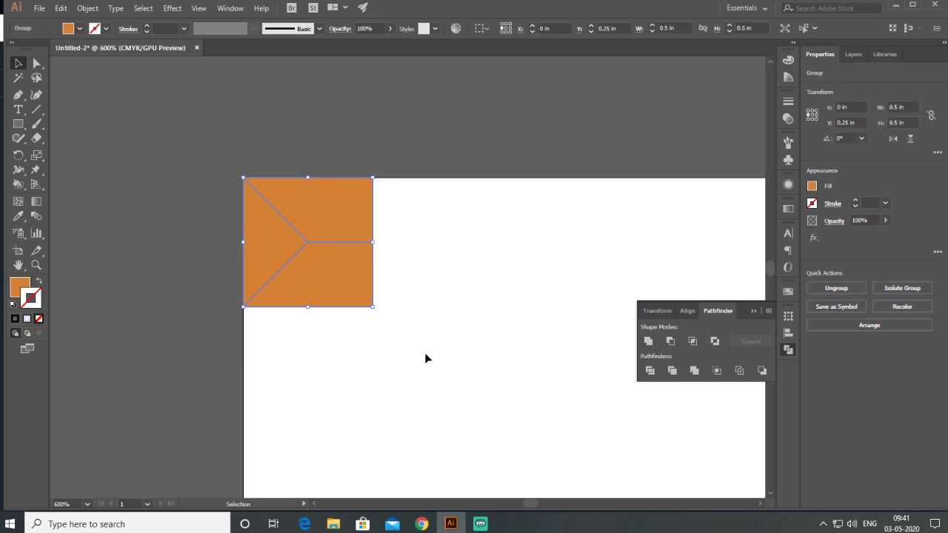
click(83, 7)
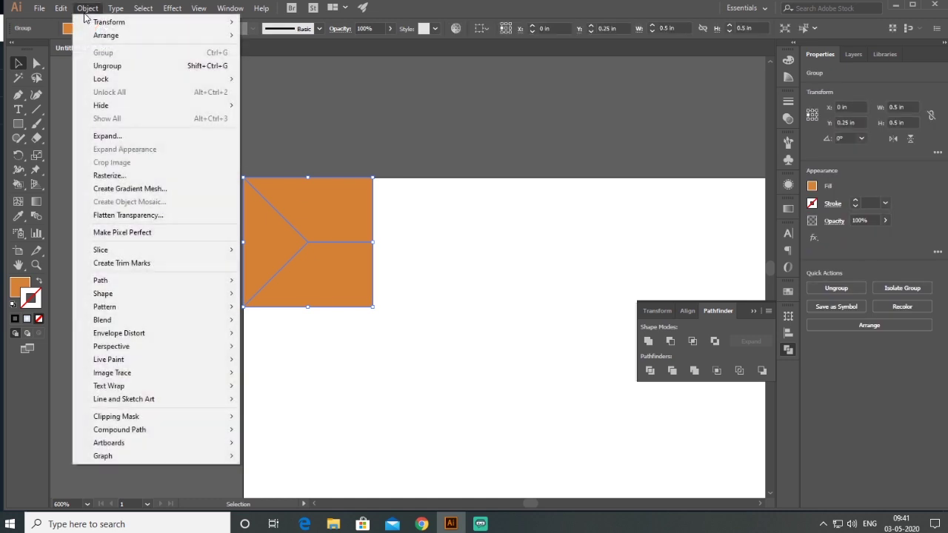
click(127, 69)
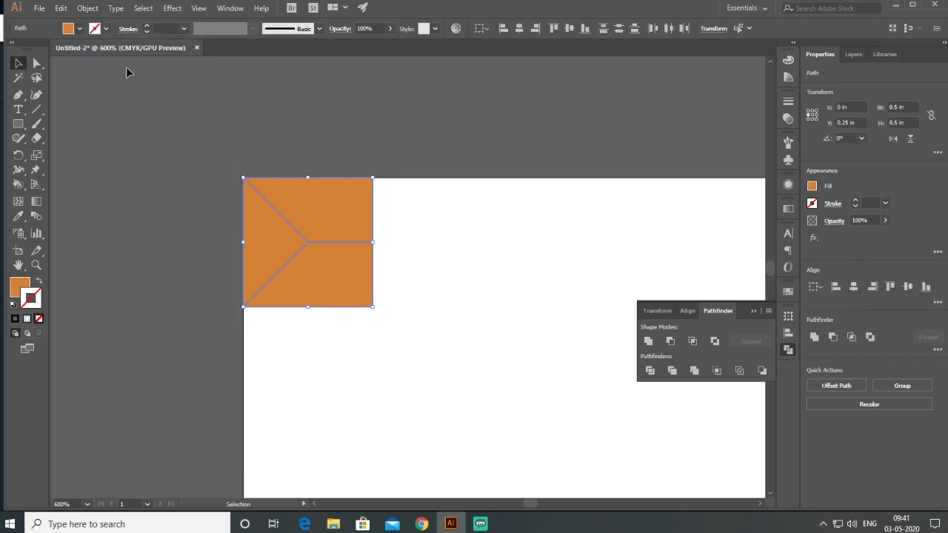
click(180, 284)
click(313, 220)
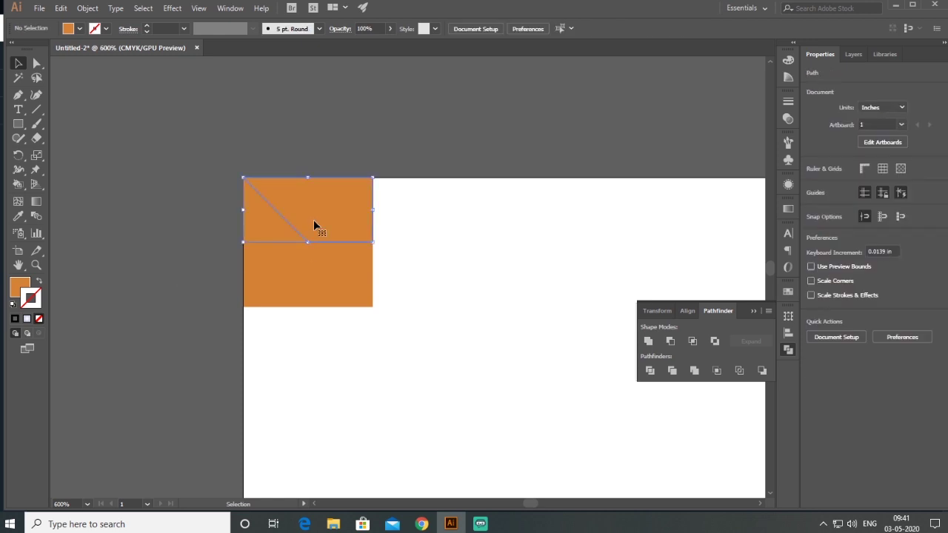
click(354, 300)
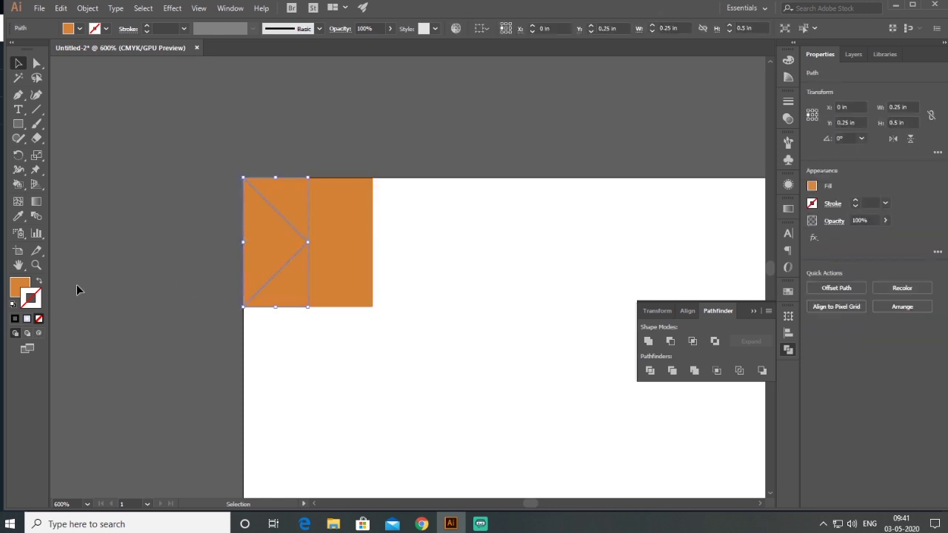
Hide the Pathfinder options and fill the square's left triangle with black.
click(754, 312)
click(378, 379)
click(280, 243)
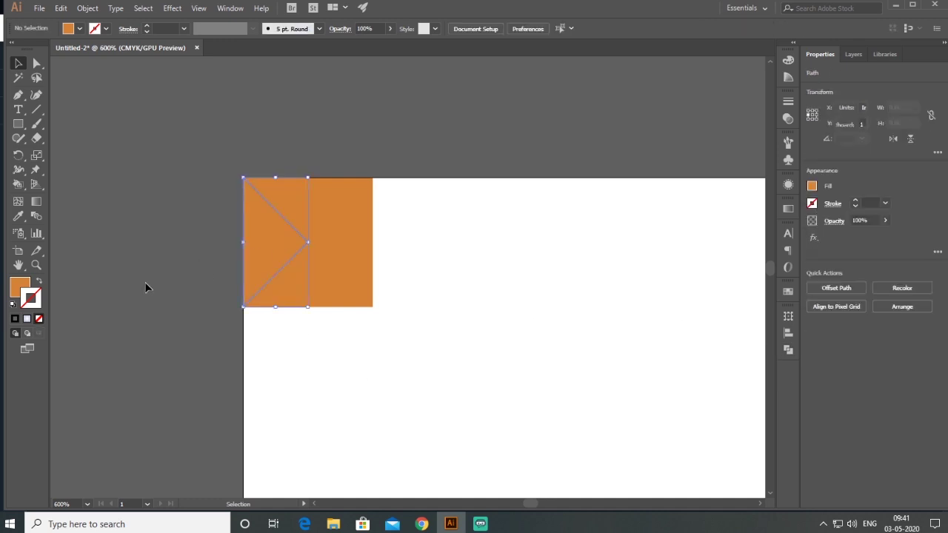
click(22, 288)
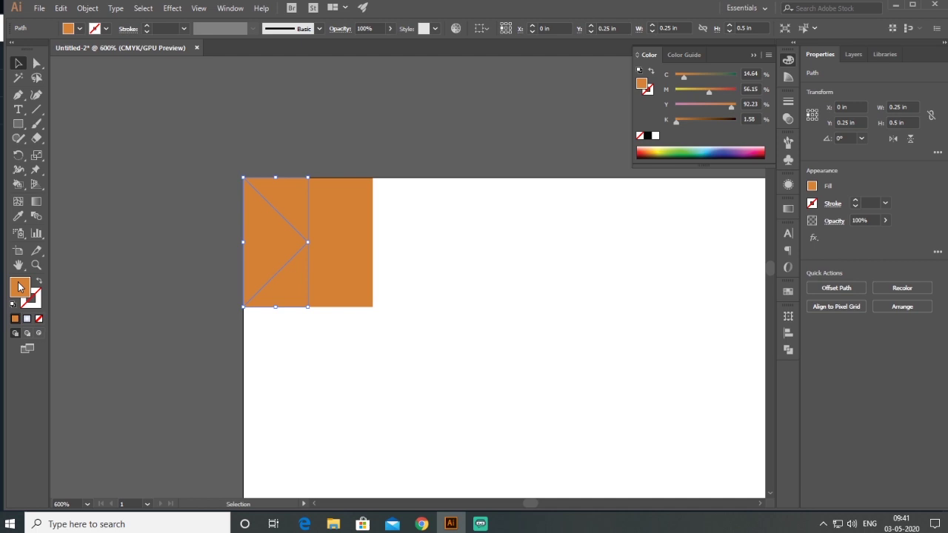
click(77, 28)
click(13, 86)
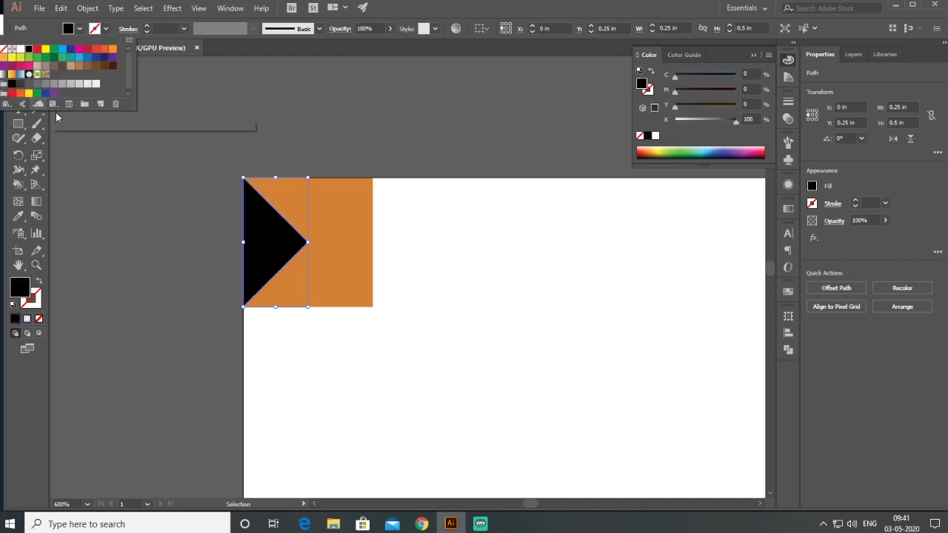
Fill the upper piece of the divided square with a dark grey swatch.
click(324, 217)
click(354, 207)
click(79, 29)
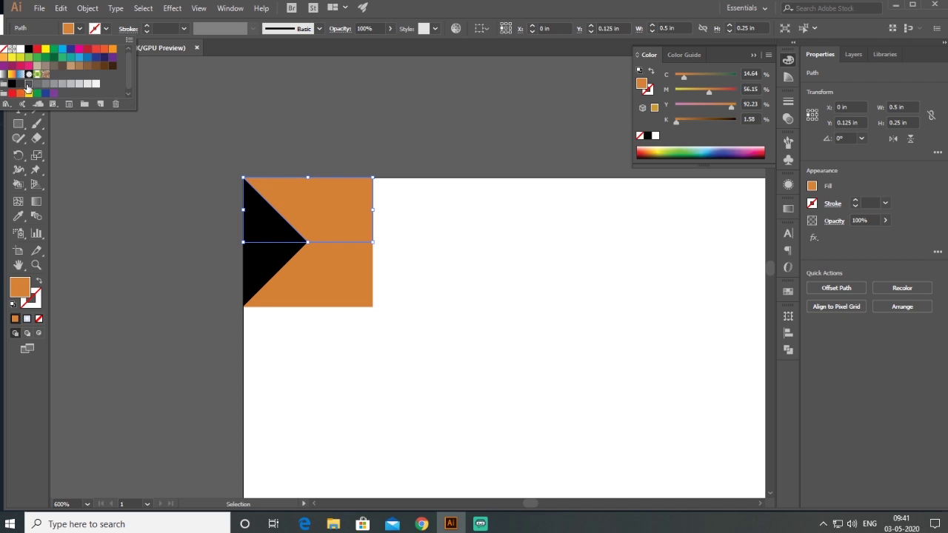
click(30, 83)
Fill the lower piece of the divided square with the lighter 60% black grey swatch and deselect it.
click(346, 278)
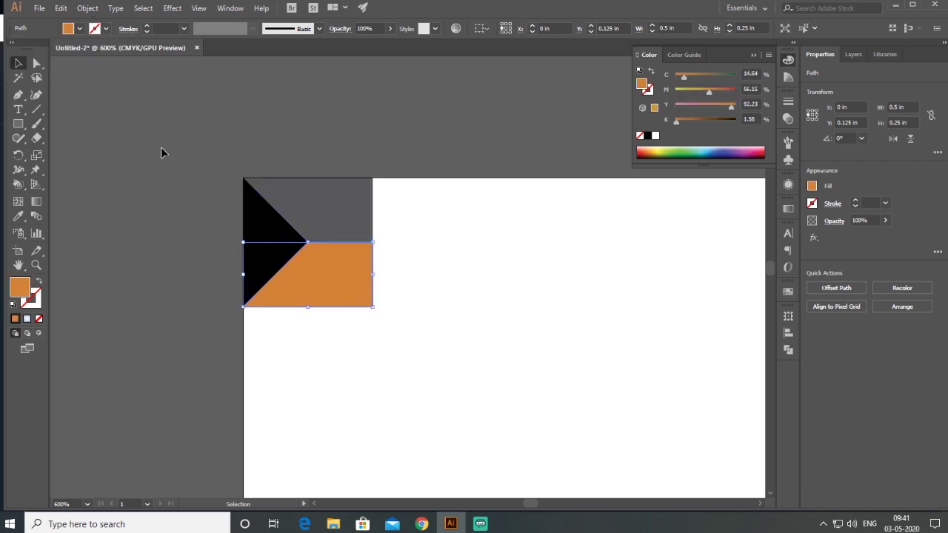
click(80, 31)
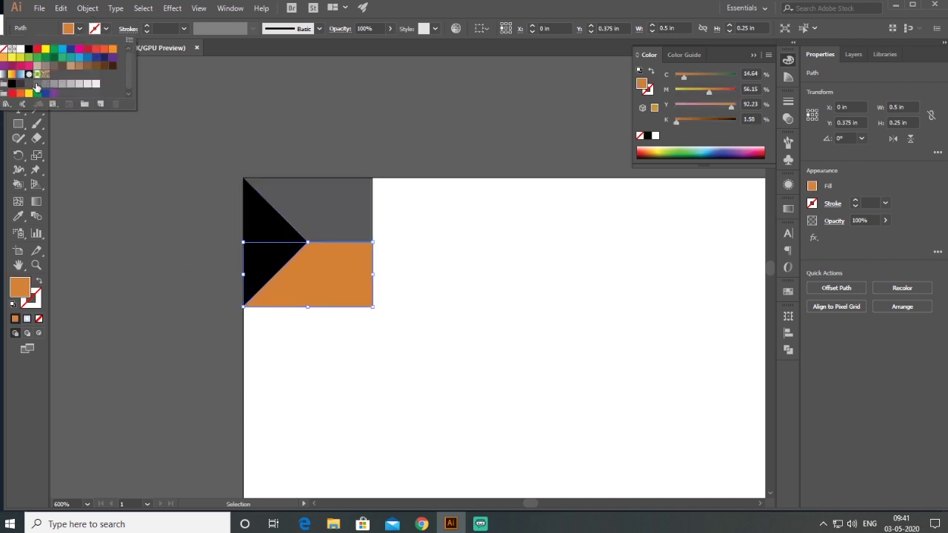
click(37, 84)
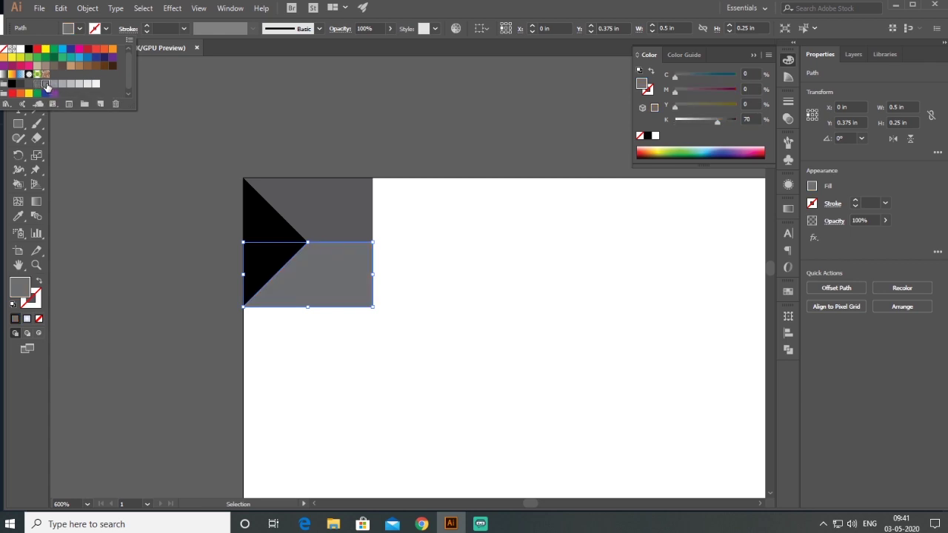
click(45, 84)
click(129, 273)
Group the black triangle and the two grey pieces into one object, then deselect it.
scroll(148, 258, down, 2)
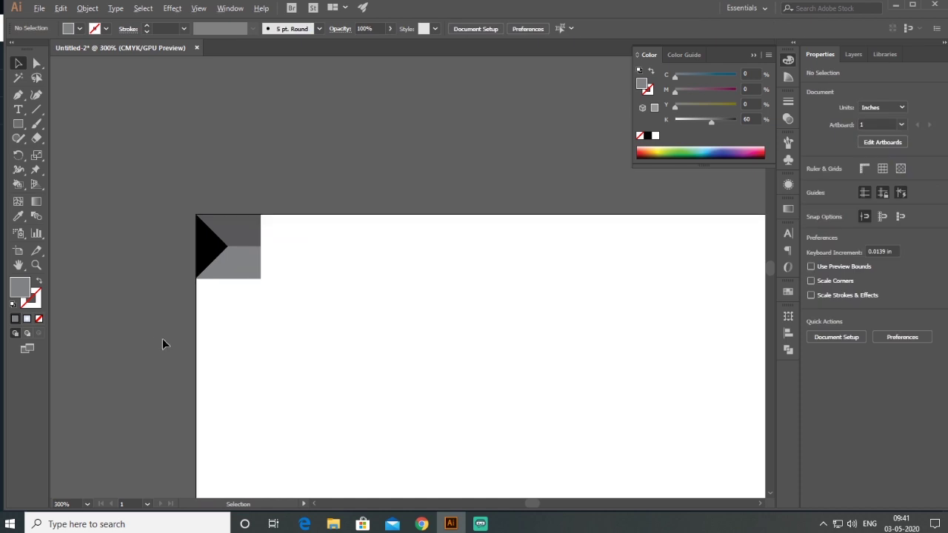
drag(312, 321, 260, 296)
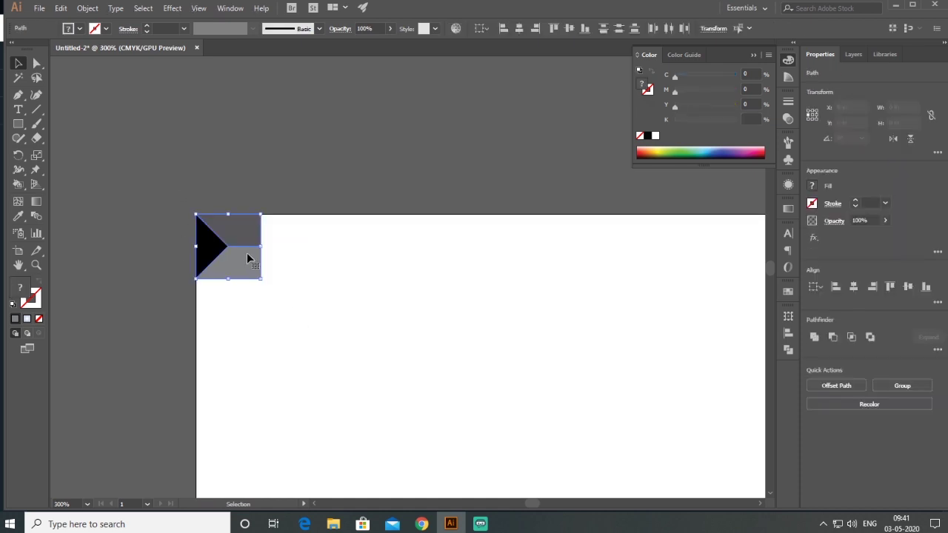
click(94, 10)
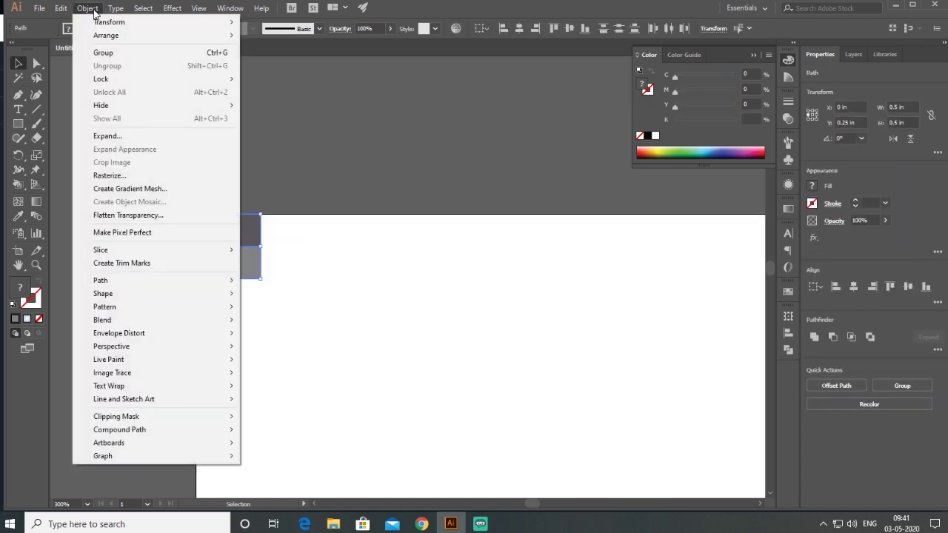
click(107, 55)
click(288, 265)
Draw a second grey square about 0.61 in wide on the artboard, below and to the right of the grouped square.
scroll(288, 266, down, 4)
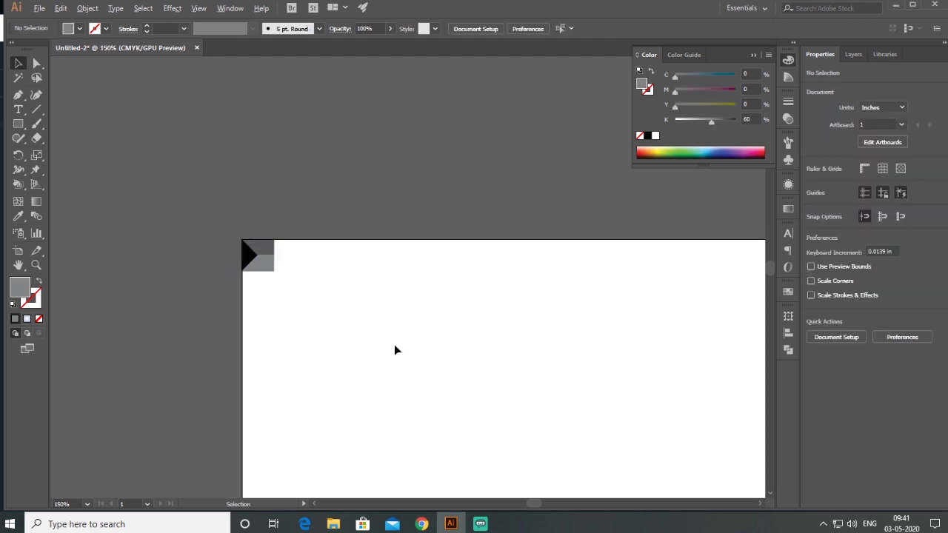
scroll(255, 251, up, 10)
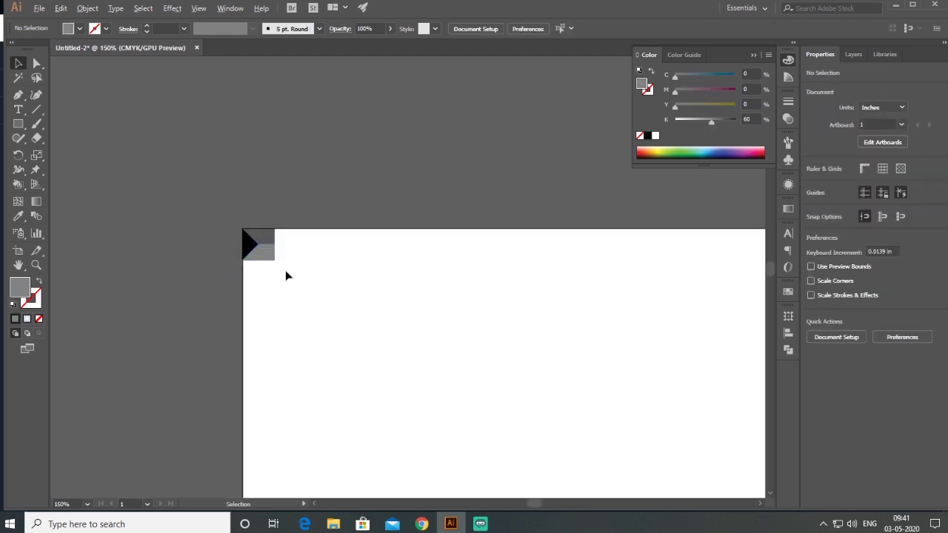
scroll(267, 244, down, 8)
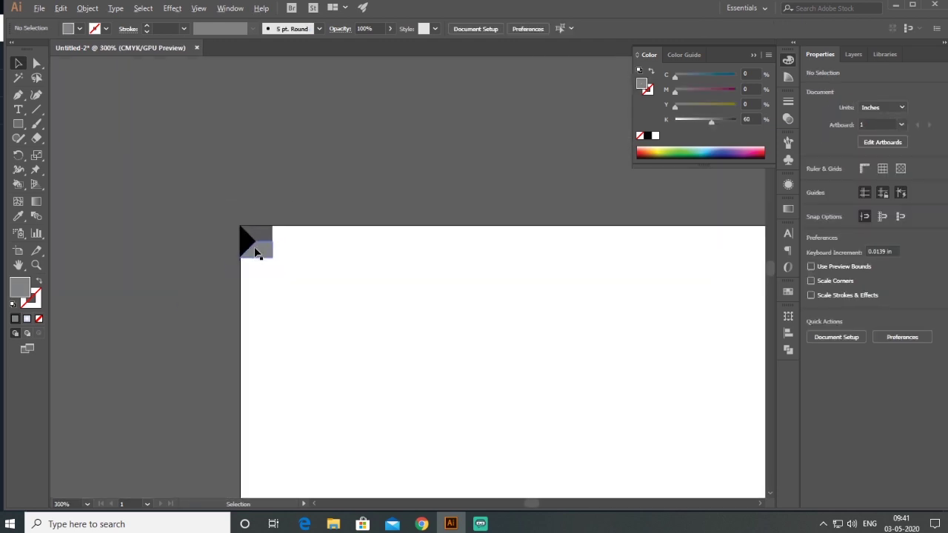
drag(523, 339, 407, 287)
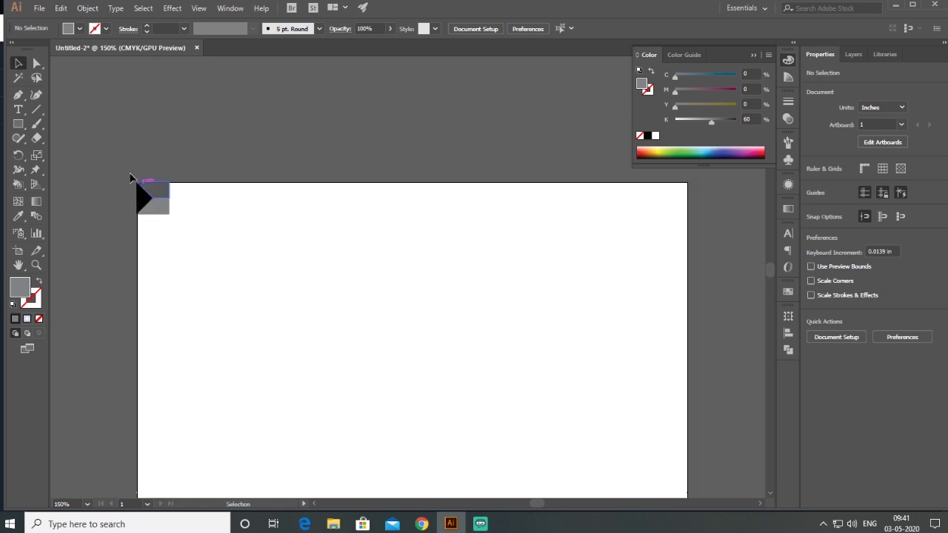
drag(106, 156, 285, 306)
click(19, 95)
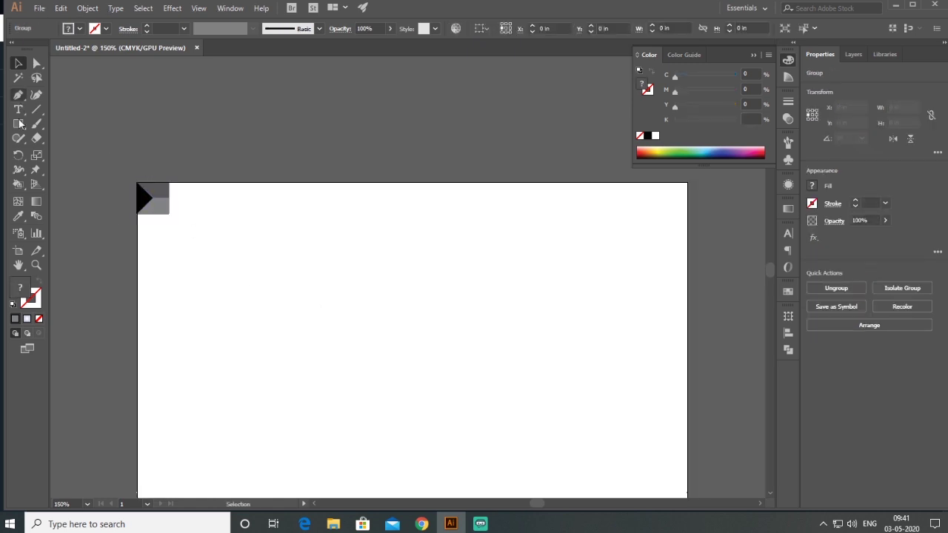
key(m)
drag(304, 238, 344, 262)
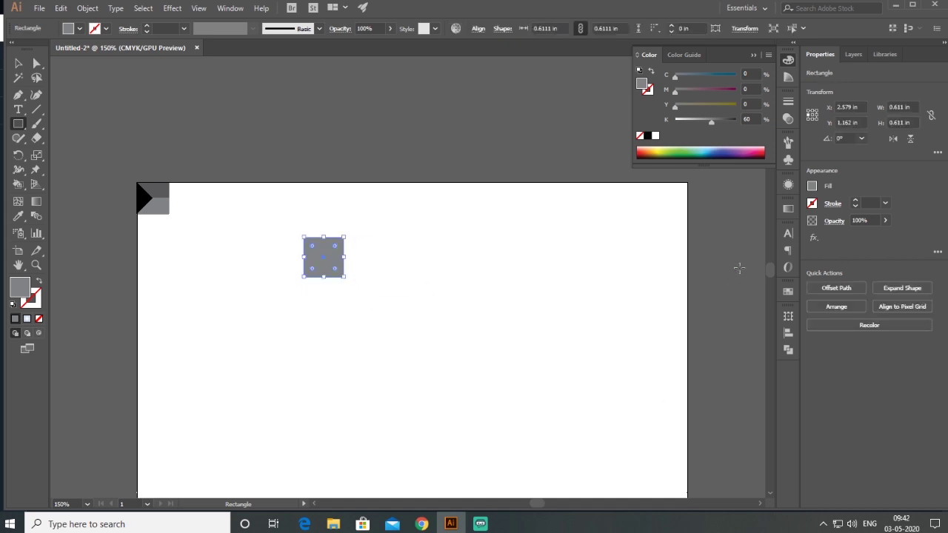
Set the new square's width and height to 0.5 in.
click(911, 107)
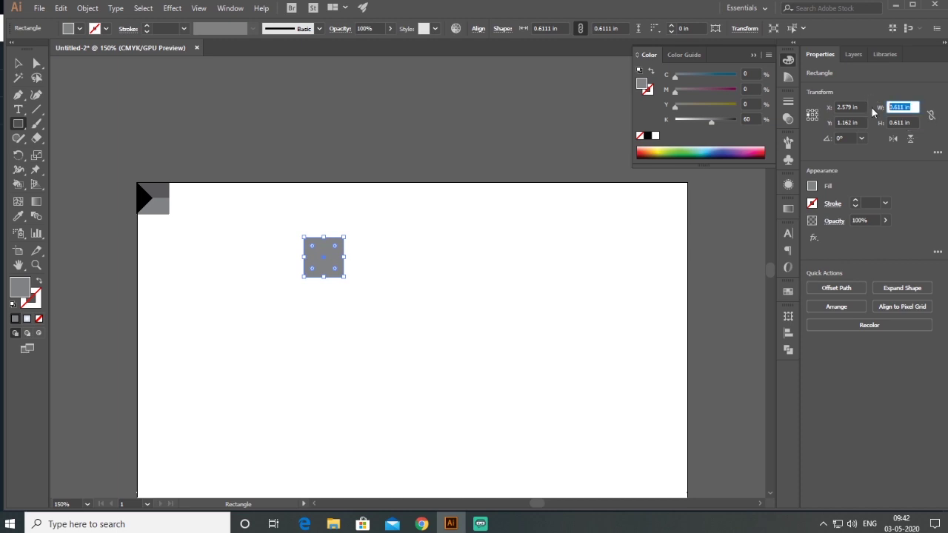
key(BackSpace)
text(.5)
key(Tab)
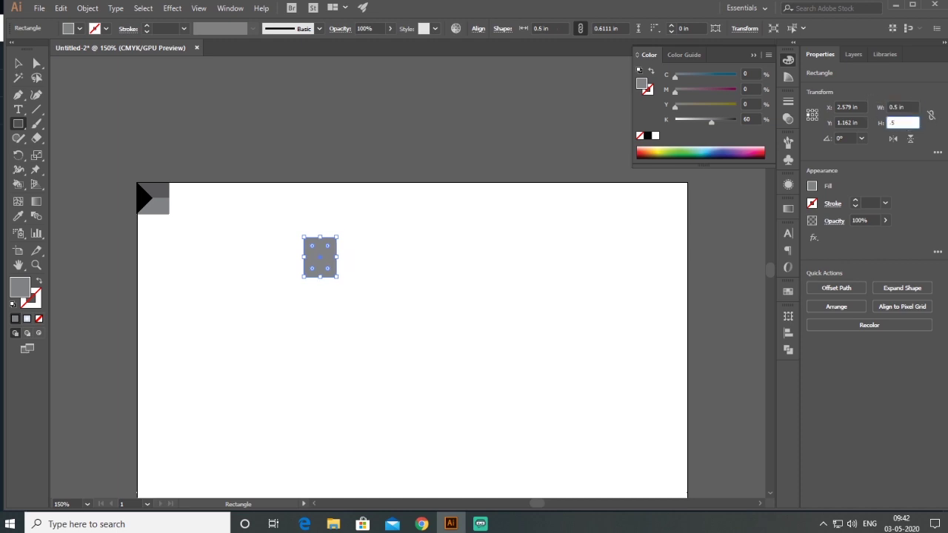
key(Return)
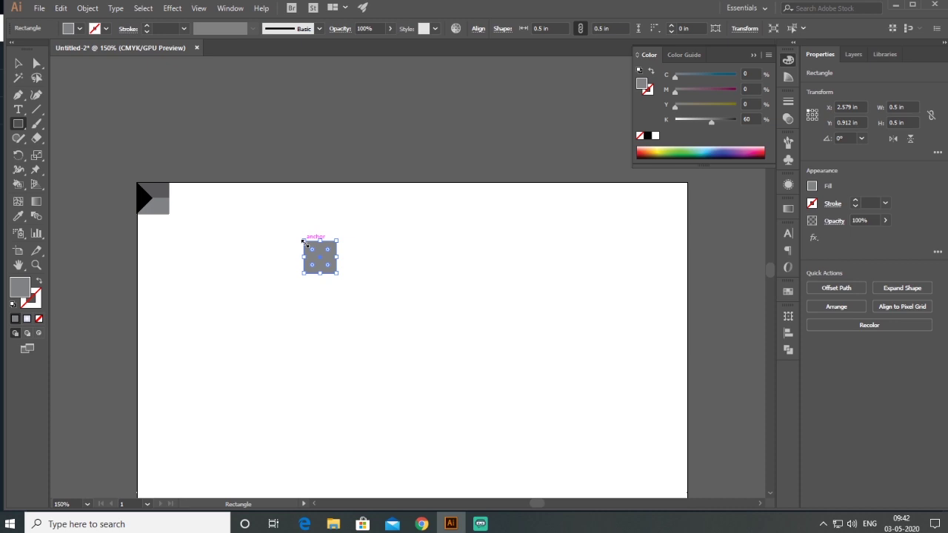
Position the new square directly beside the grouped square at X 0.5 in and Y 0 in.
click(858, 107)
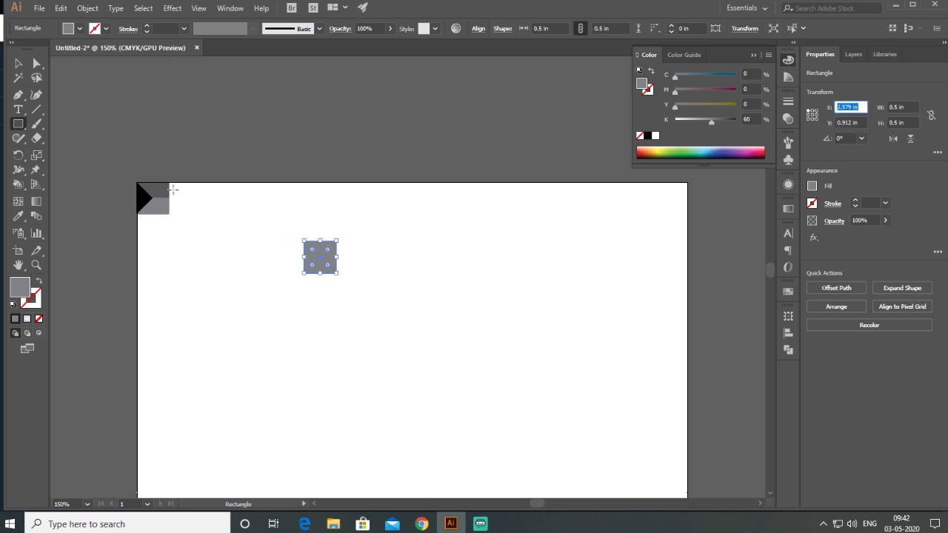
key(BackSpace)
text(.5)
key(Tab)
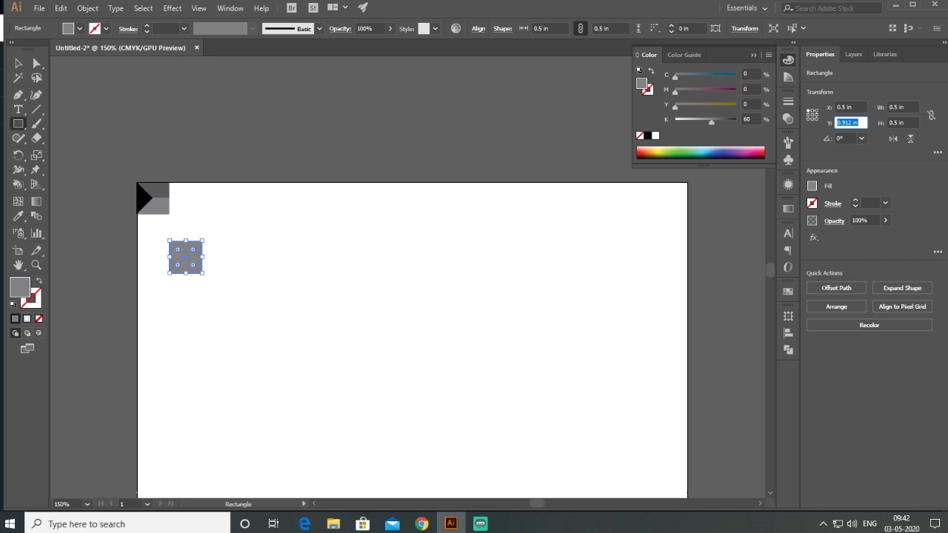
text(0)
key(Return)
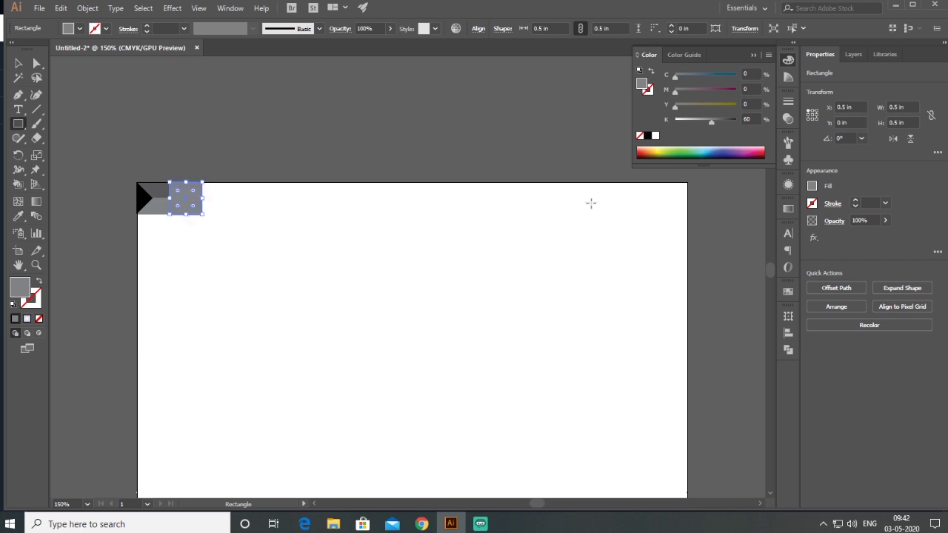
Fill the new plain square with the 70% black grey swatch and deselect it.
click(79, 28)
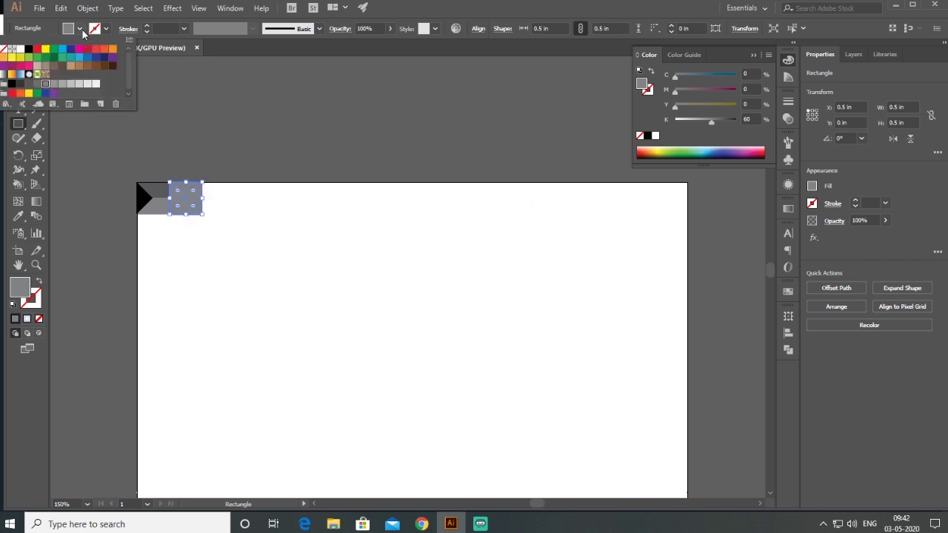
click(37, 84)
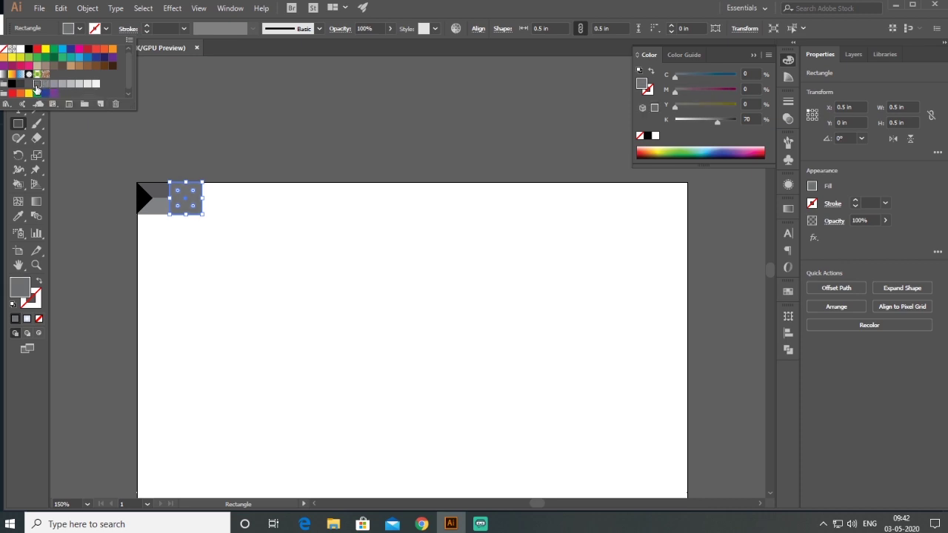
click(422, 15)
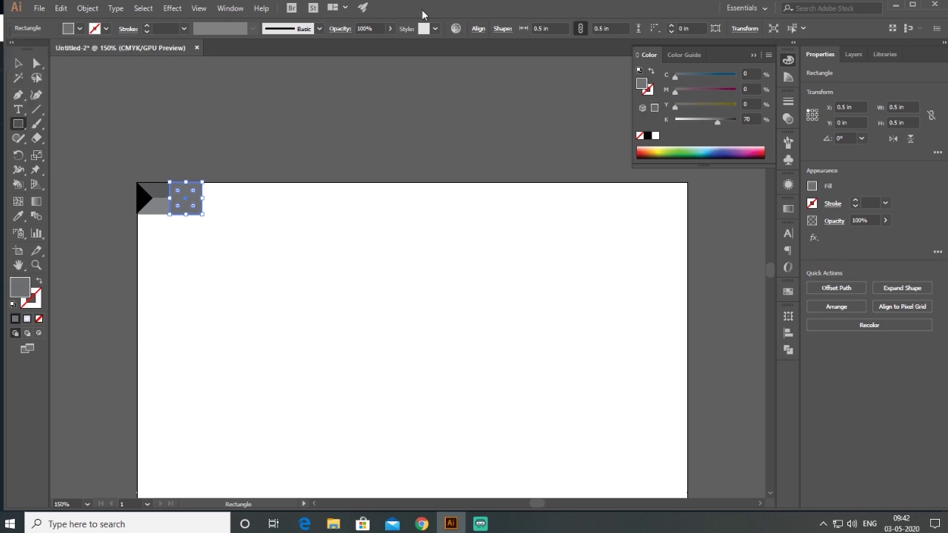
click(18, 63)
click(218, 123)
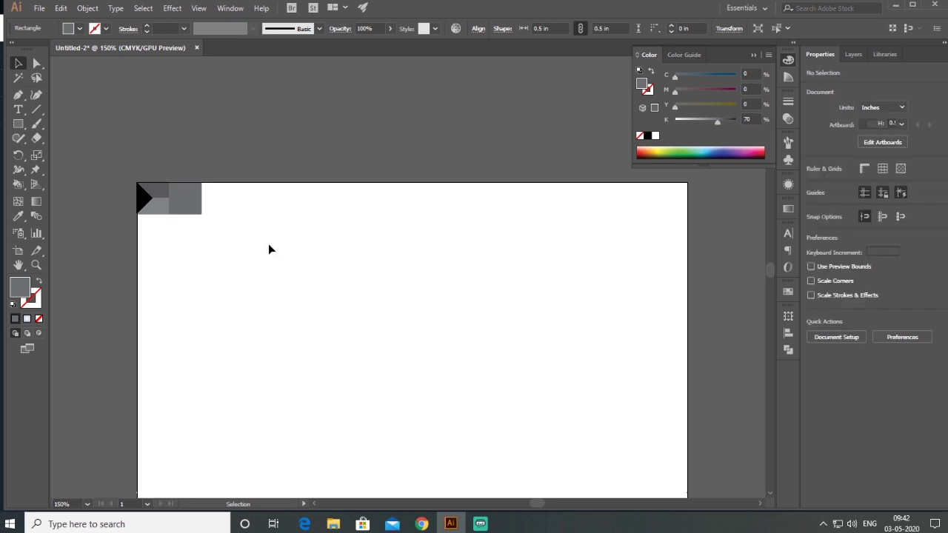
Try fills of 74% and 73% black on the plain square, deselecting it after each to compare the tones.
scroll(268, 243, down, 1)
scroll(187, 215, up, 3)
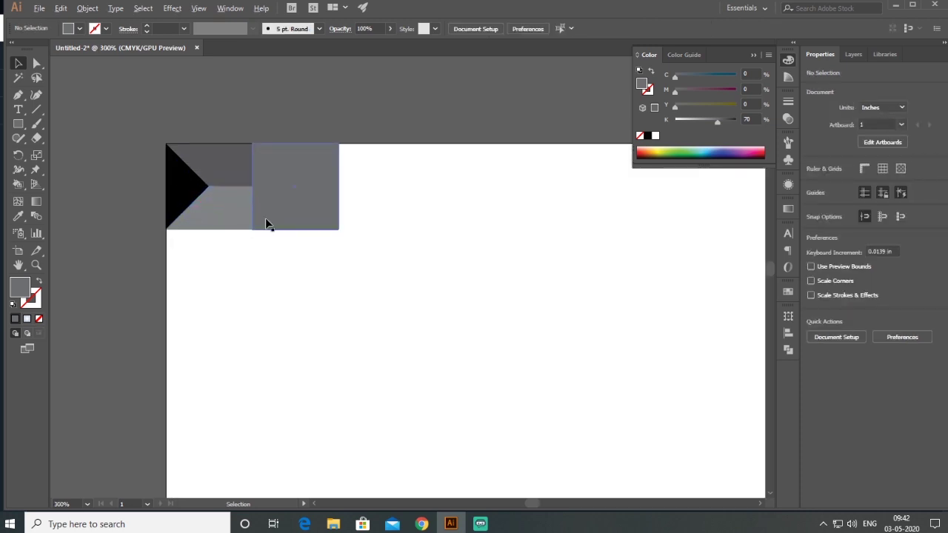
click(720, 119)
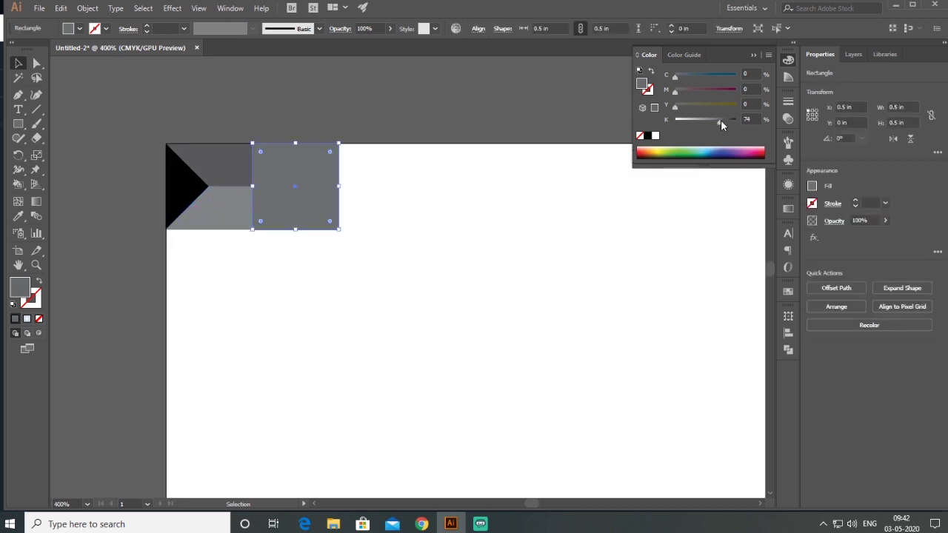
click(460, 317)
click(292, 192)
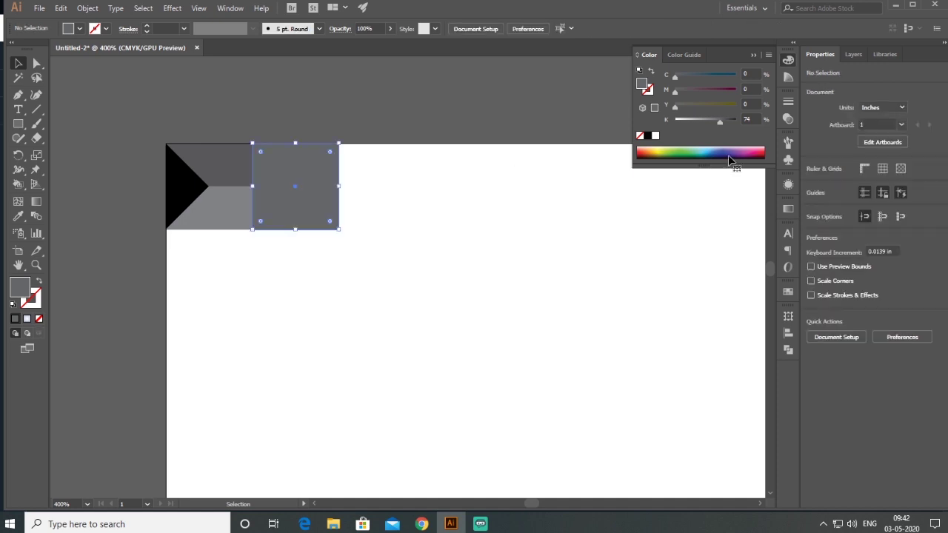
drag(698, 121, 721, 122)
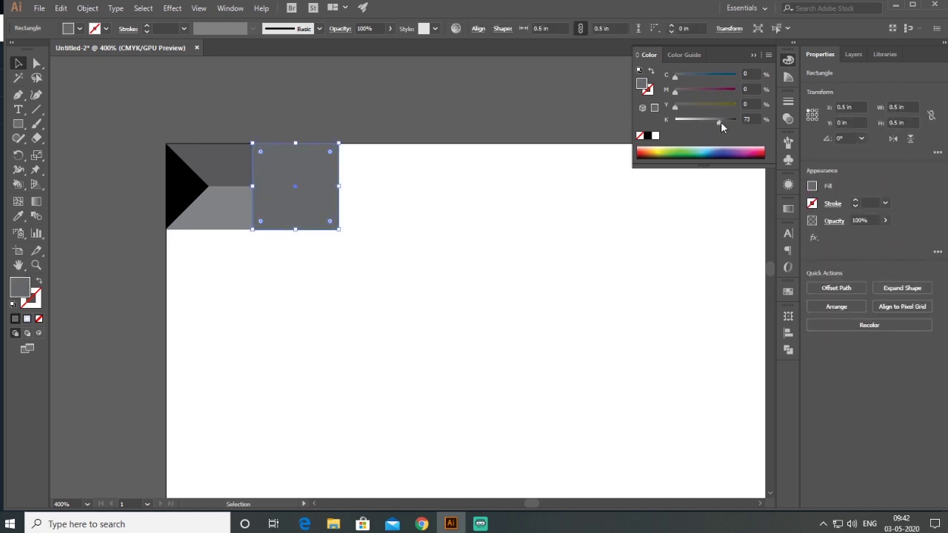
click(436, 301)
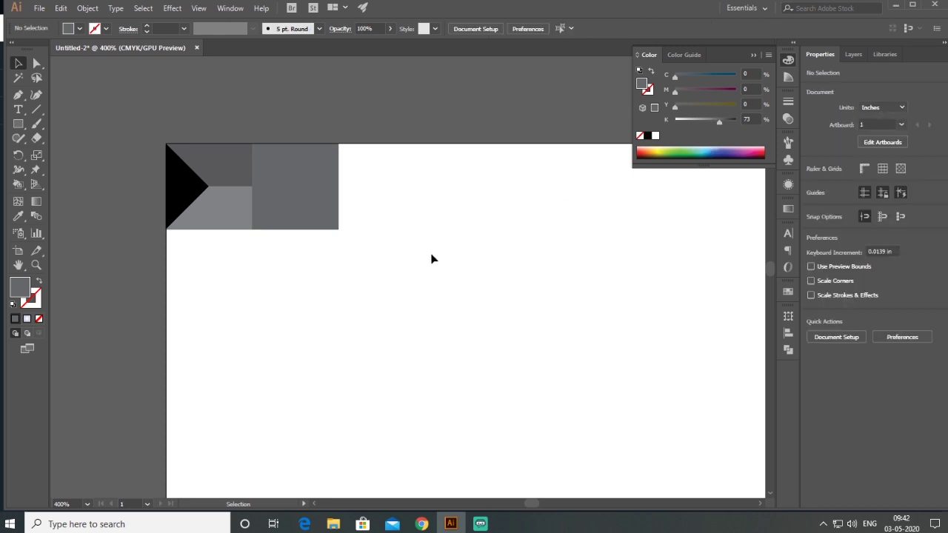
Try a 65% black fill and the 80% black grey swatch on the plain square.
click(296, 196)
click(714, 123)
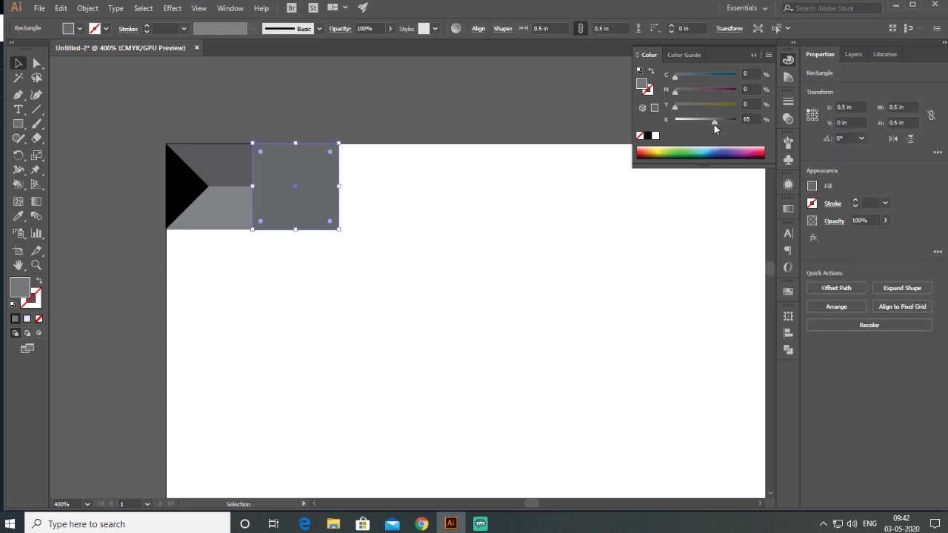
click(79, 29)
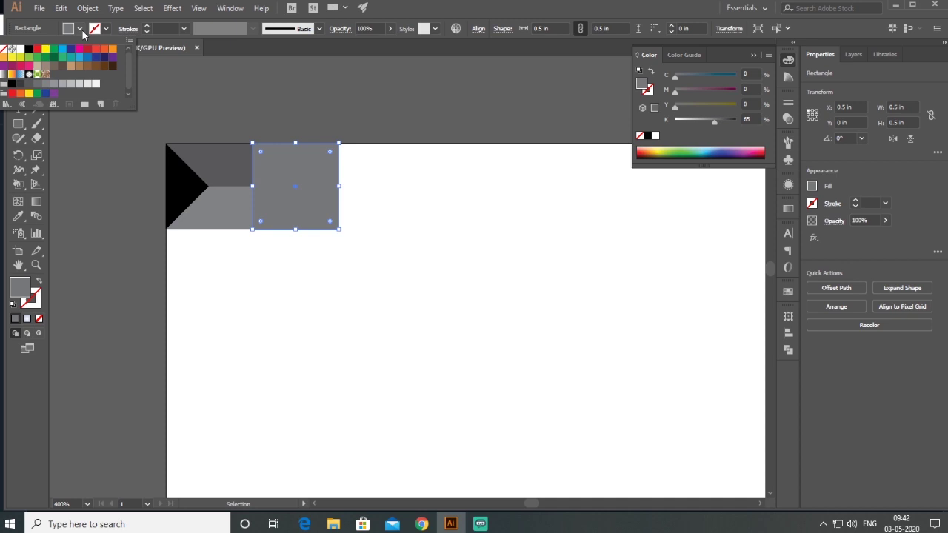
click(32, 85)
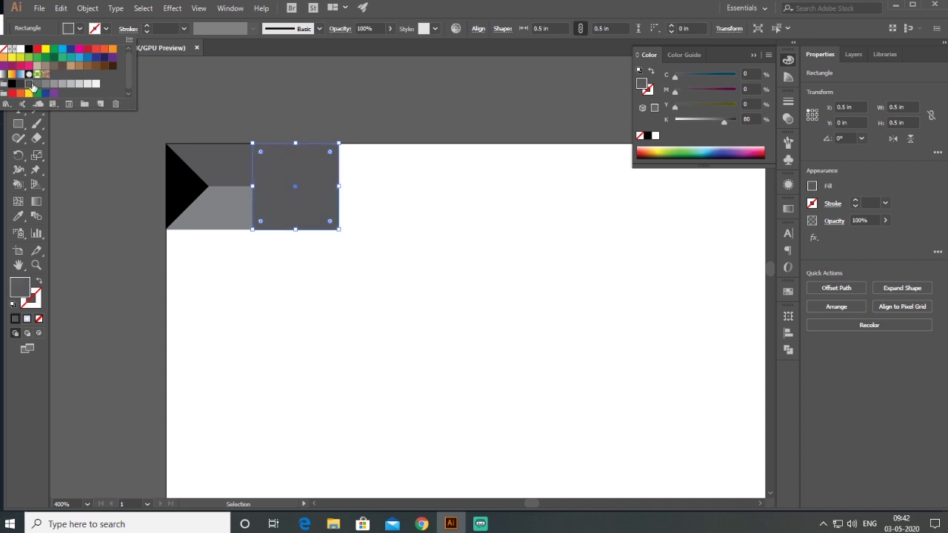
click(239, 83)
click(259, 126)
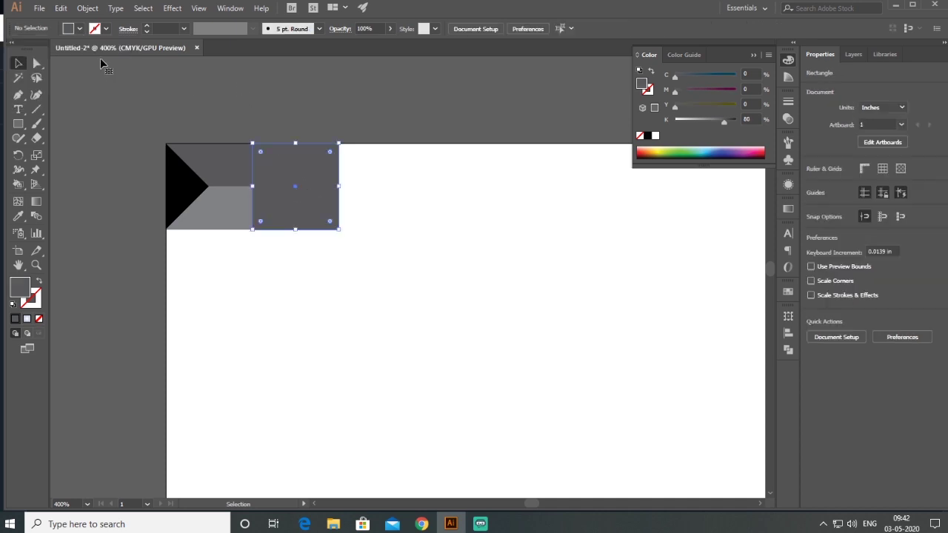
Apply the 70% black grey swatch to the plain square again and deselect it.
click(79, 29)
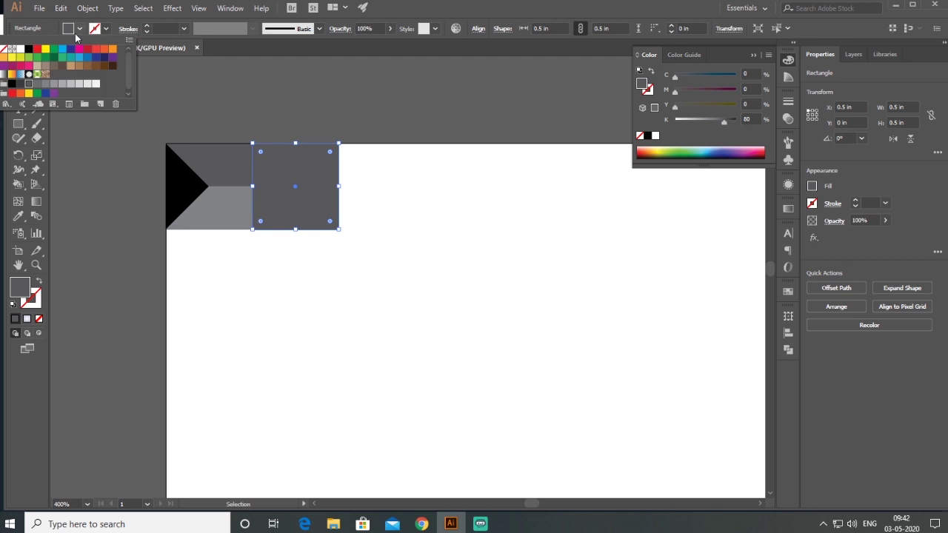
click(37, 84)
click(338, 126)
click(265, 339)
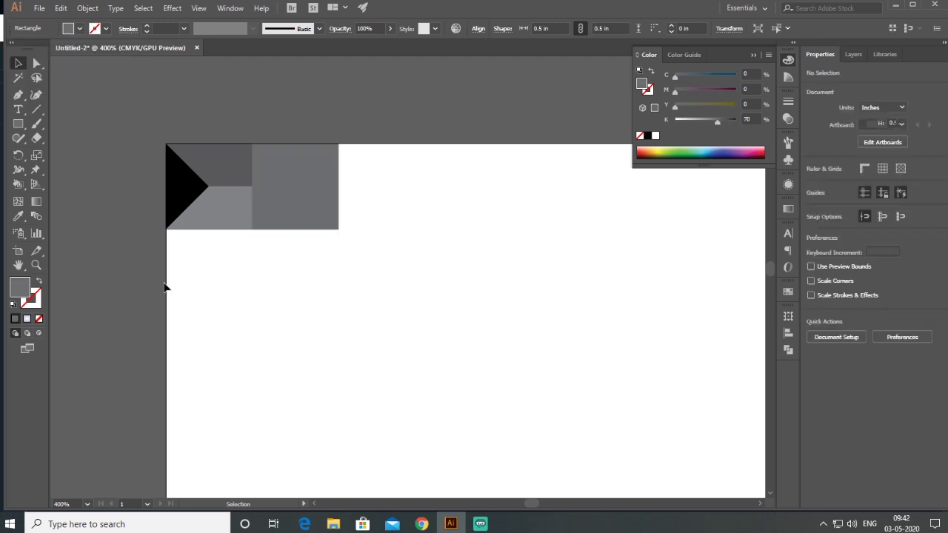
Group the divided square with the plain grey square, check the group's width and height, and deselect it.
scroll(165, 286, down, 1)
scroll(245, 307, down, 1)
drag(173, 207, 381, 336)
drag(534, 359, 419, 272)
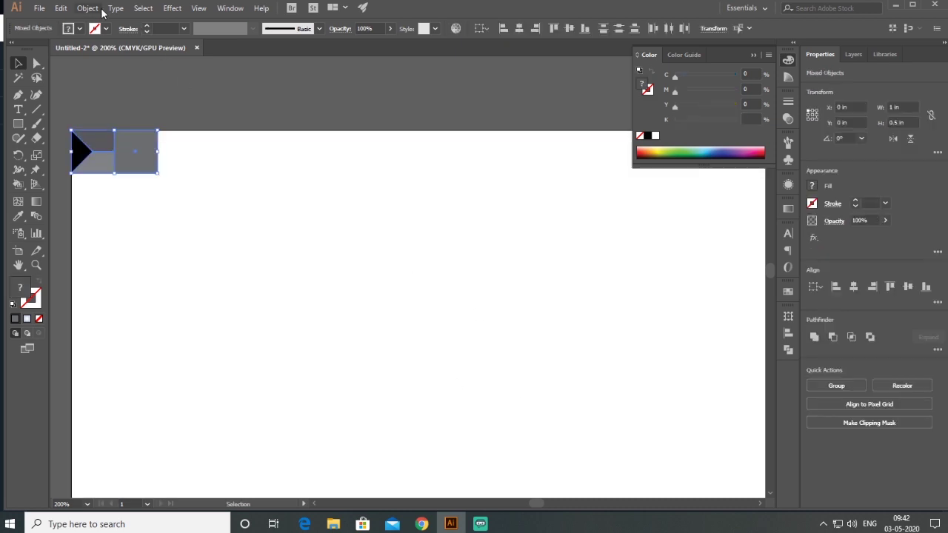
click(98, 9)
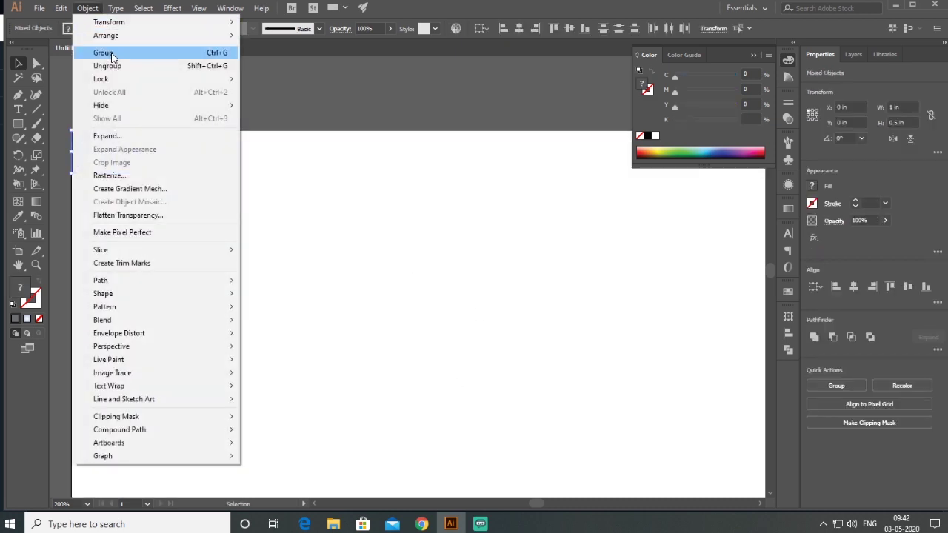
click(111, 54)
drag(64, 119, 253, 248)
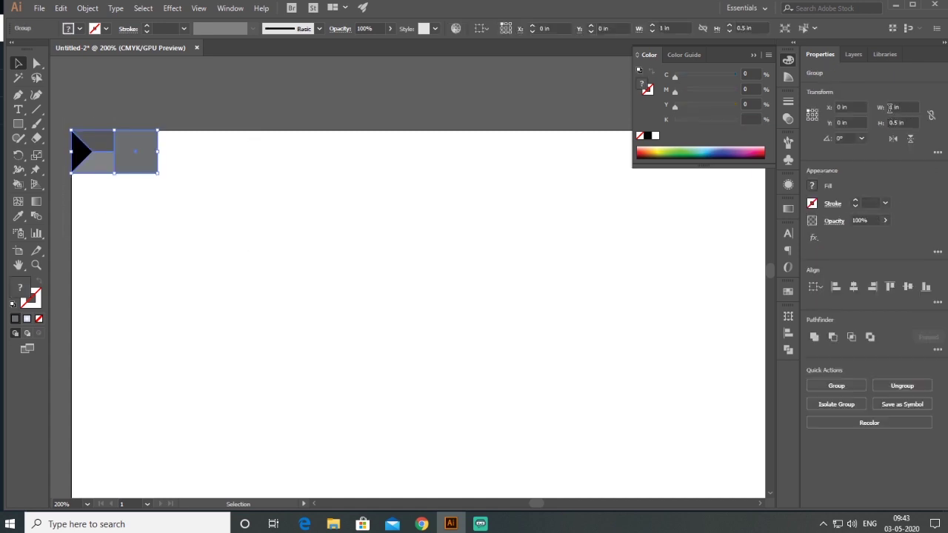
click(893, 122)
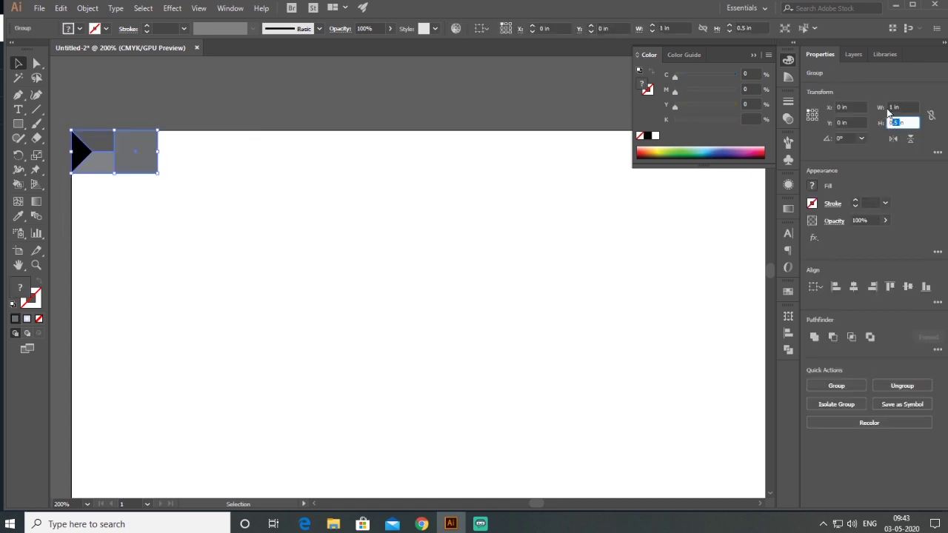
click(277, 252)
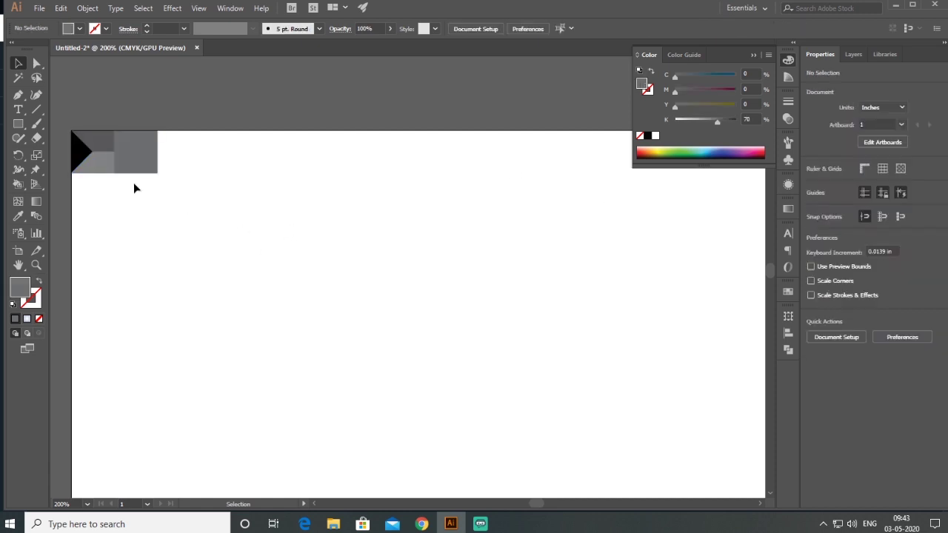
Create a copy of the two-square group moved 1 in horizontally and 0 in vertically.
drag(63, 121, 215, 206)
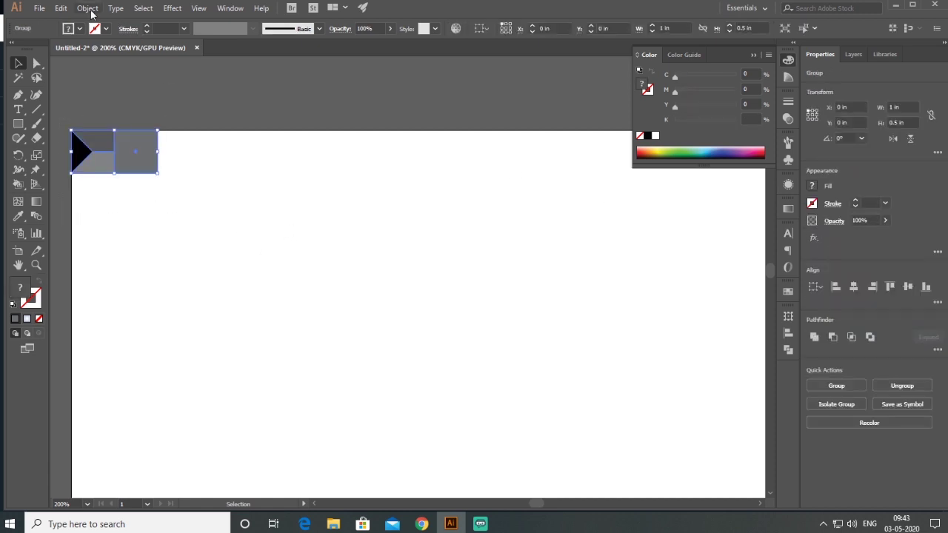
click(88, 8)
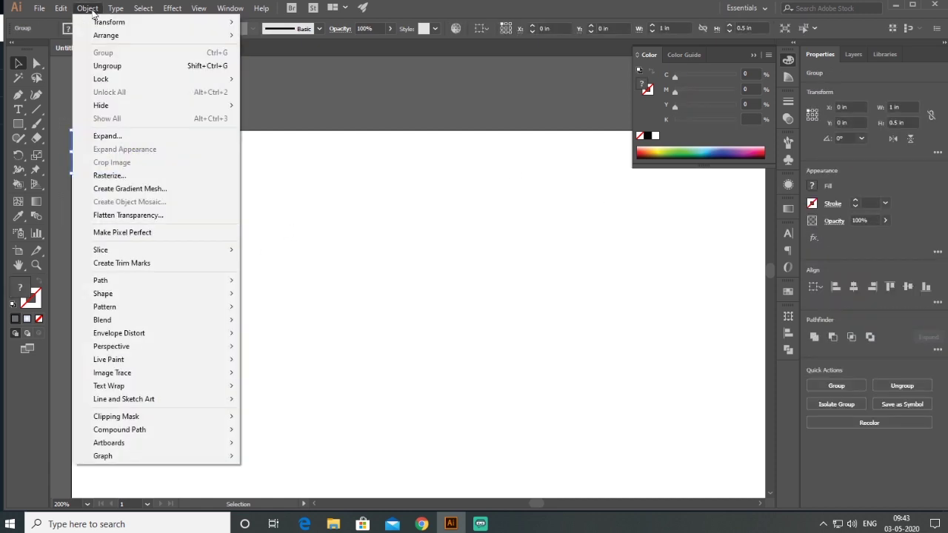
mouse_move(107, 27)
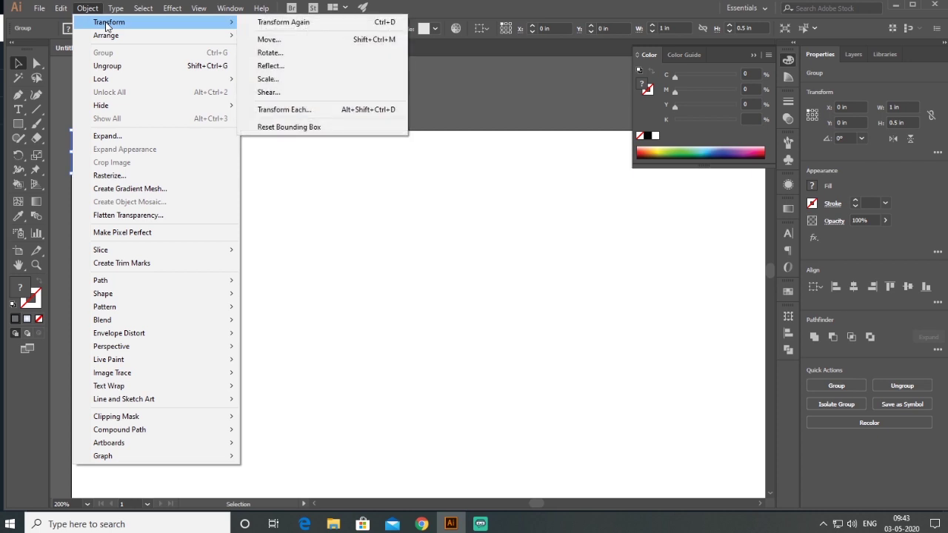
click(269, 40)
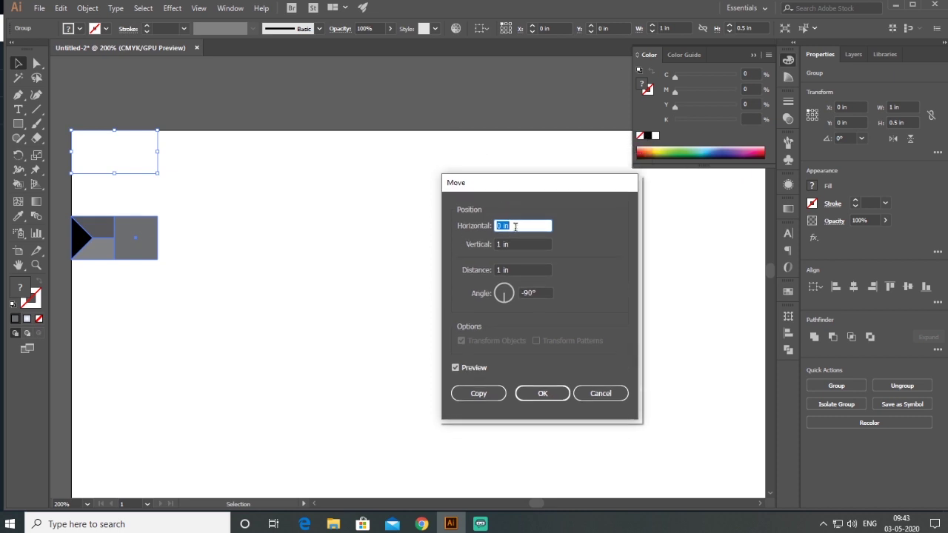
key(BackSpace)
text(1)
key(Tab)
text(0)
key(Tab)
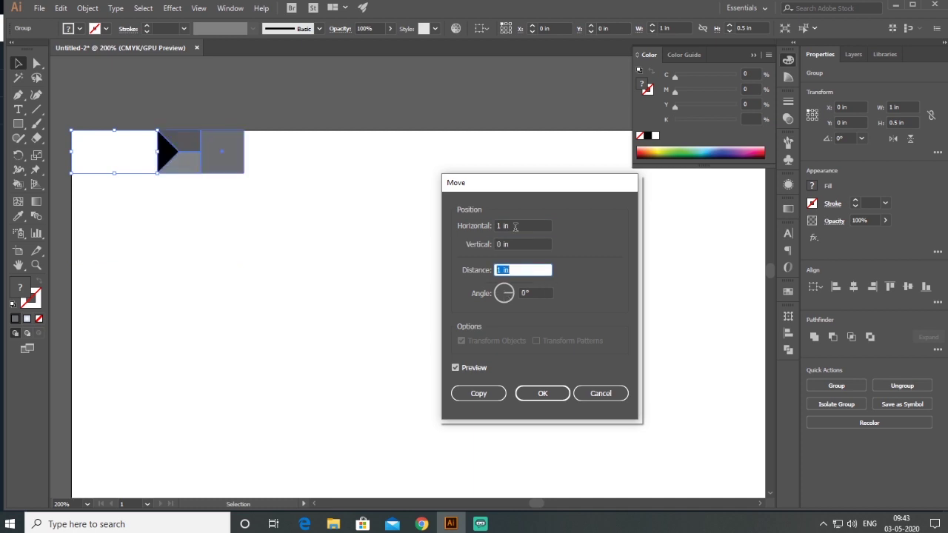
click(479, 393)
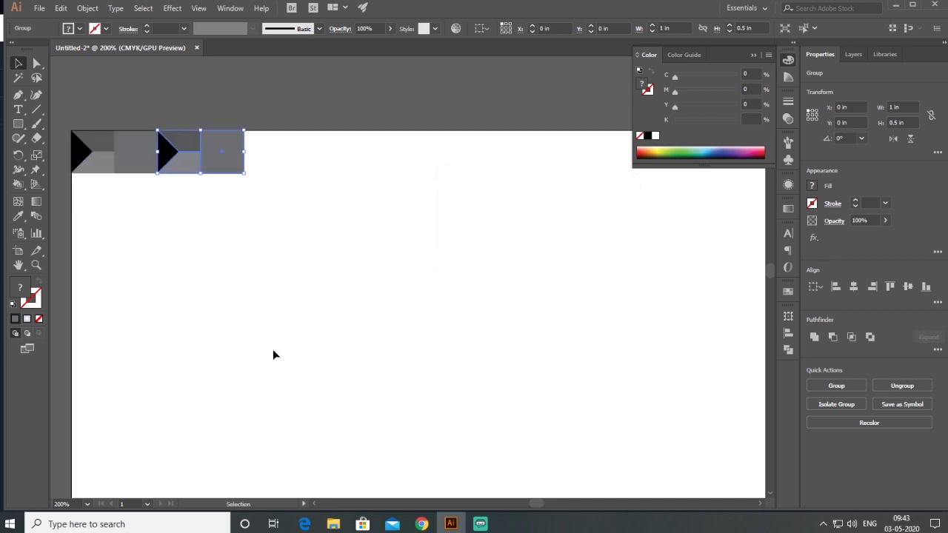
Repeat the copy transformation until nine two-square groups span the artboard's full top edge, and deselect the last copy.
scroll(272, 346, down, 1)
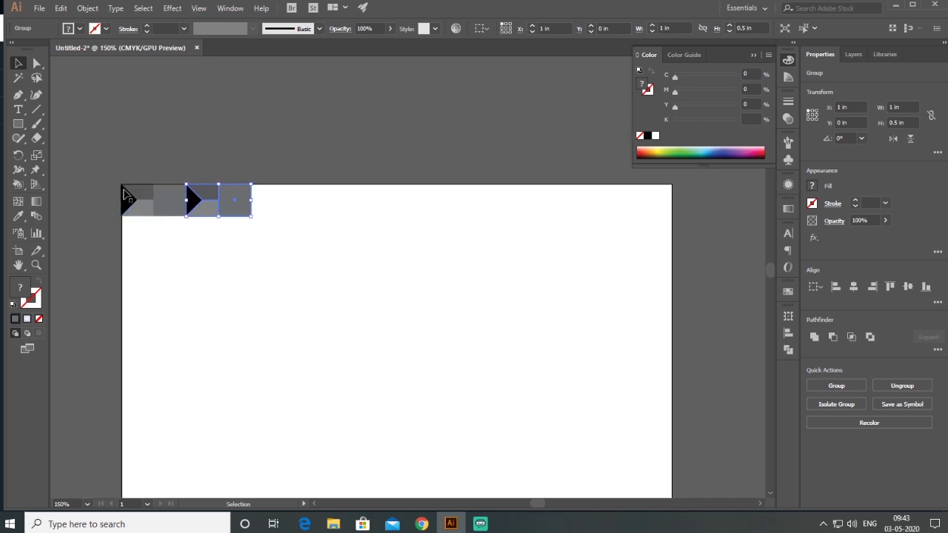
click(86, 9)
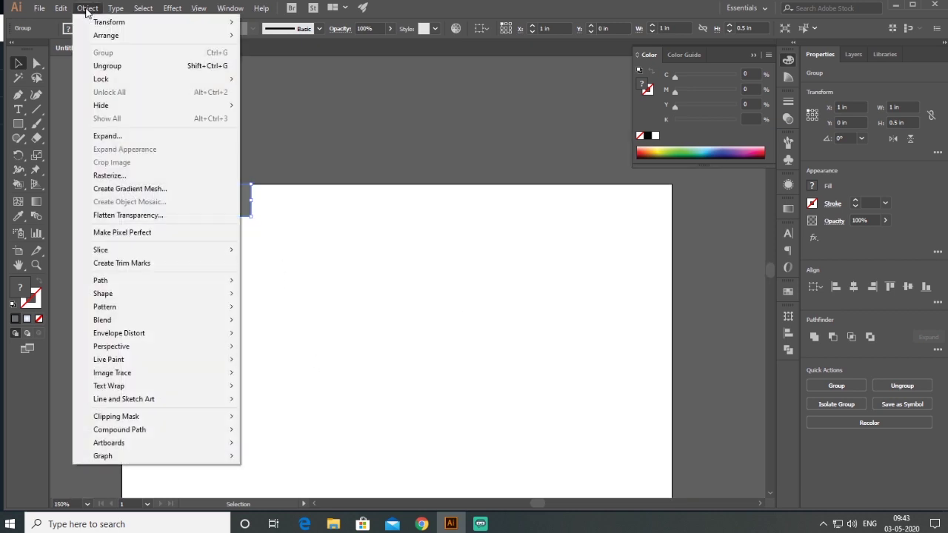
mouse_move(105, 28)
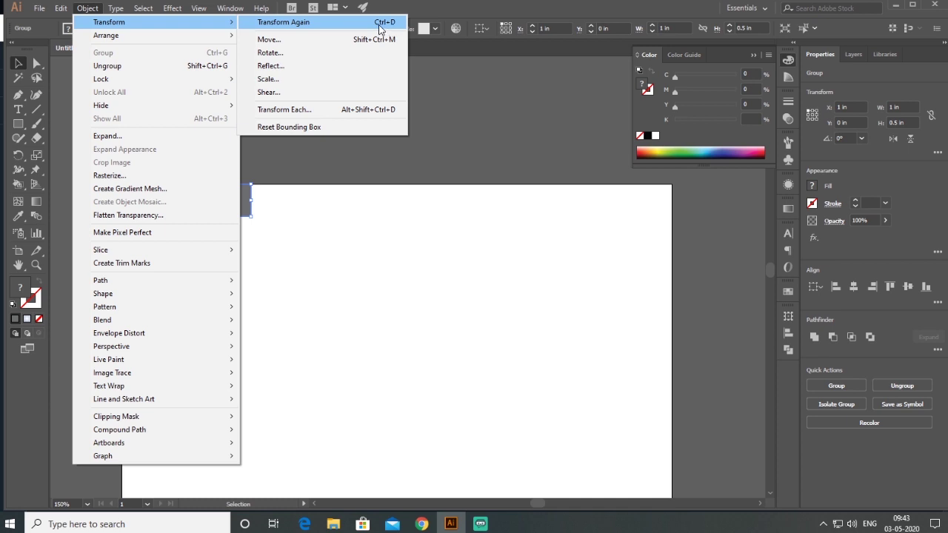
click(343, 23)
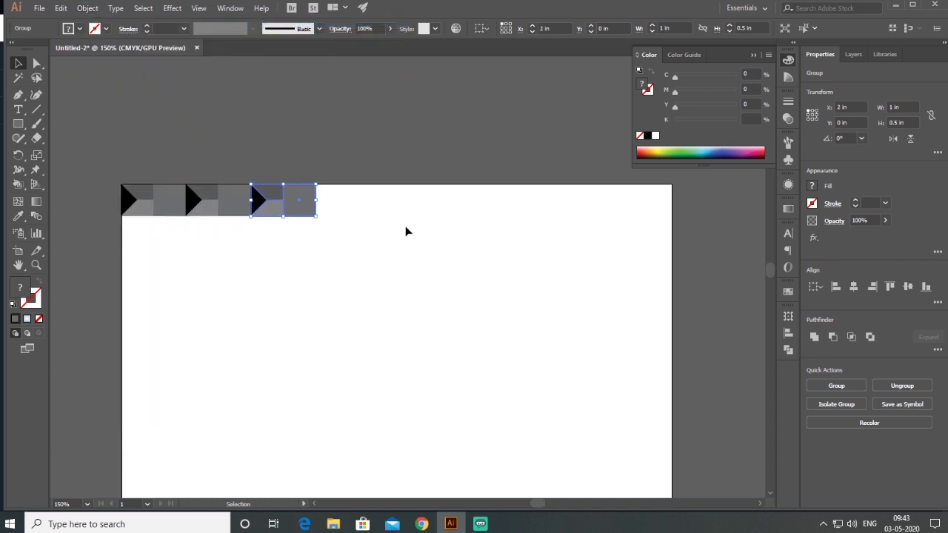
key(ctrl+d)
key(ctrl+d)
key(ctrl+d)
key(ctrl+d)
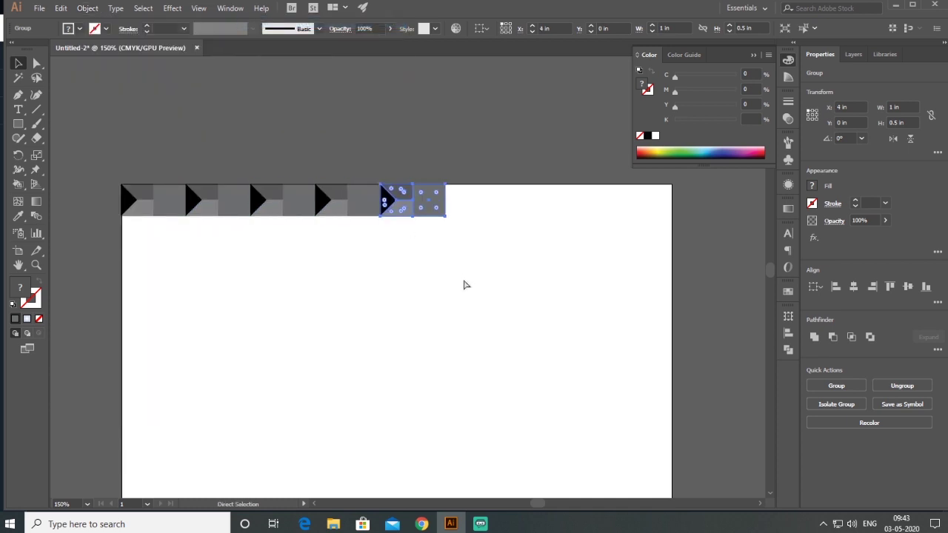
key(ctrl+d)
key(ctrl+d)
click(485, 326)
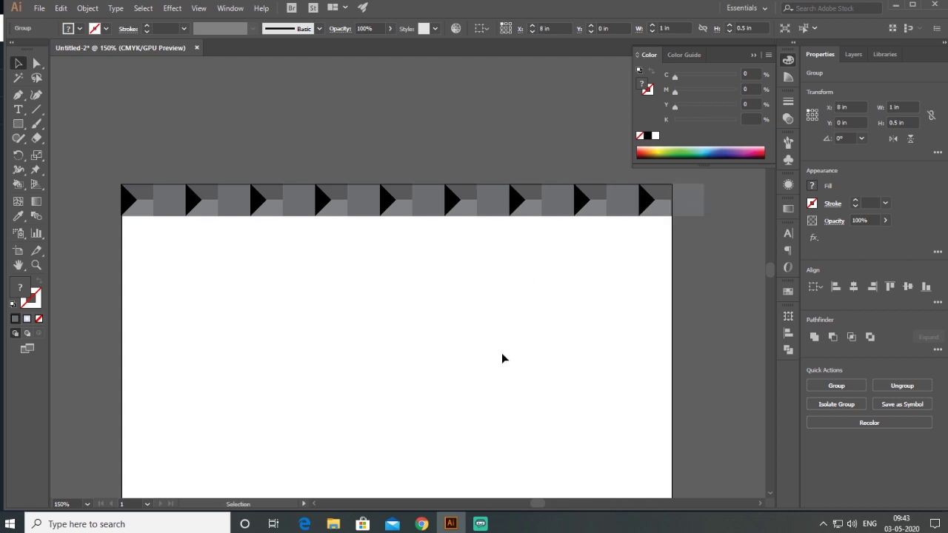
Ungroup the last two-square group in the row, select its plain square beyond the artboard's edge, and deselect it.
click(687, 201)
right_click(687, 197)
click(711, 294)
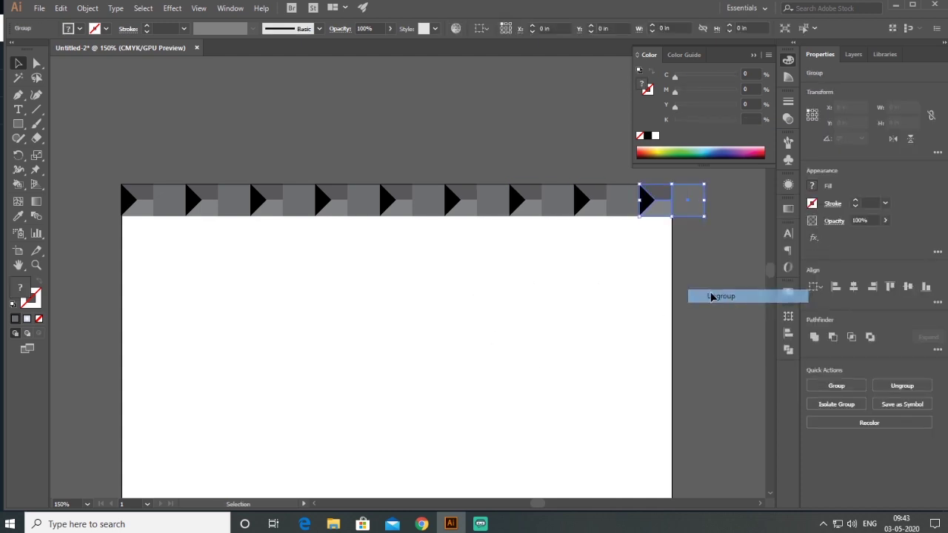
click(686, 368)
drag(679, 379, 689, 211)
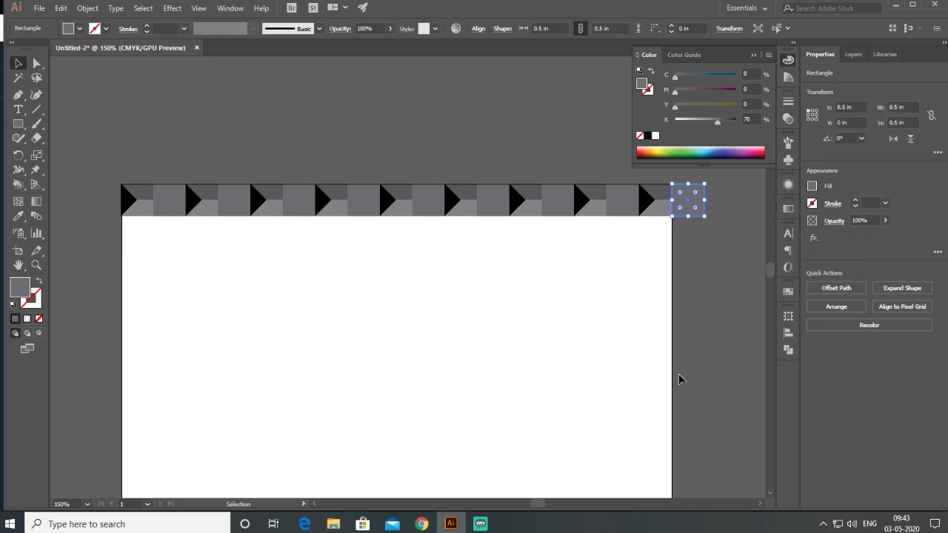
click(687, 384)
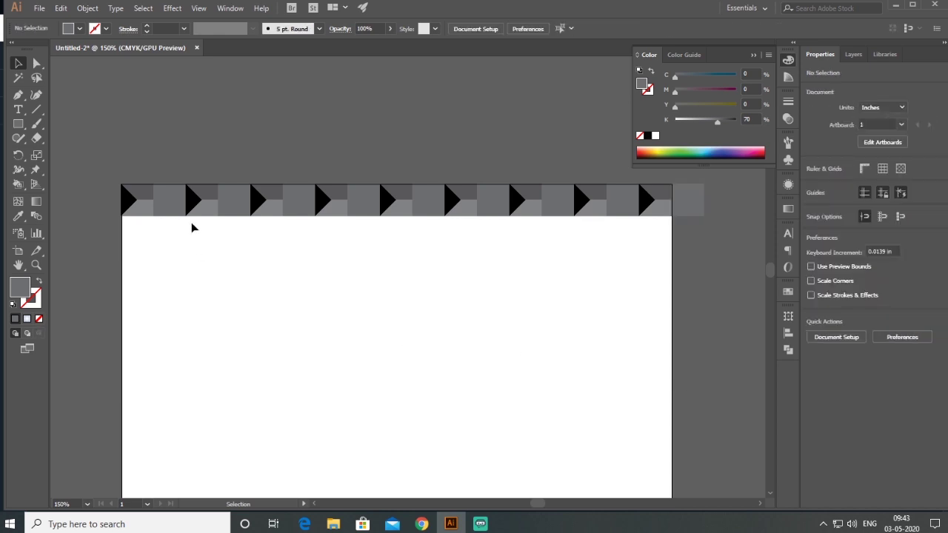
Select the remaining two-square groups across the row, ungroup them into separate squares, and deselect them.
drag(167, 157, 611, 305)
right_click(297, 213)
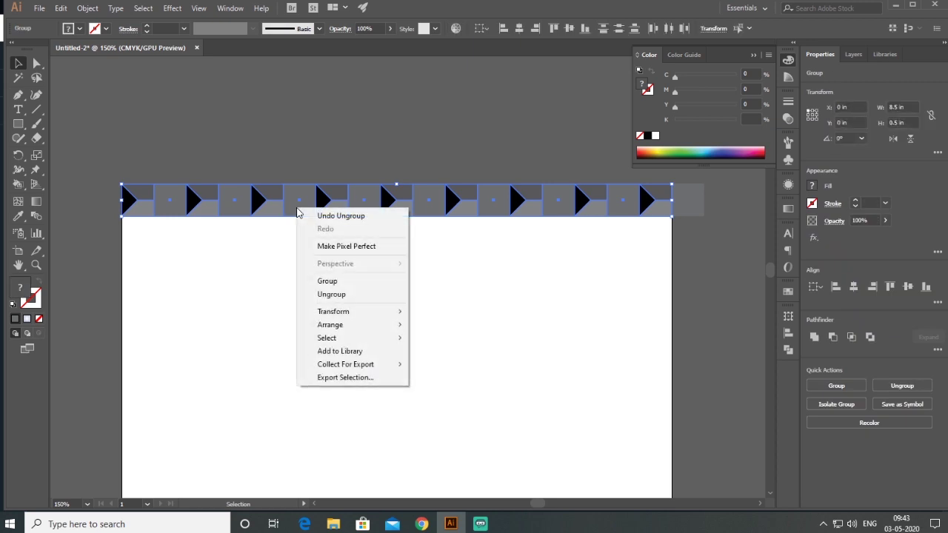
click(328, 281)
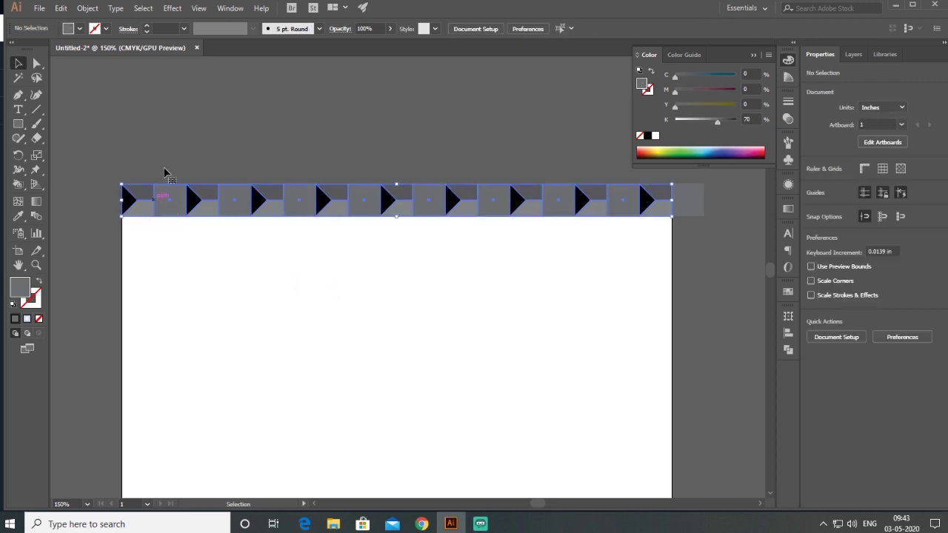
right_click(200, 191)
click(232, 290)
right_click(224, 204)
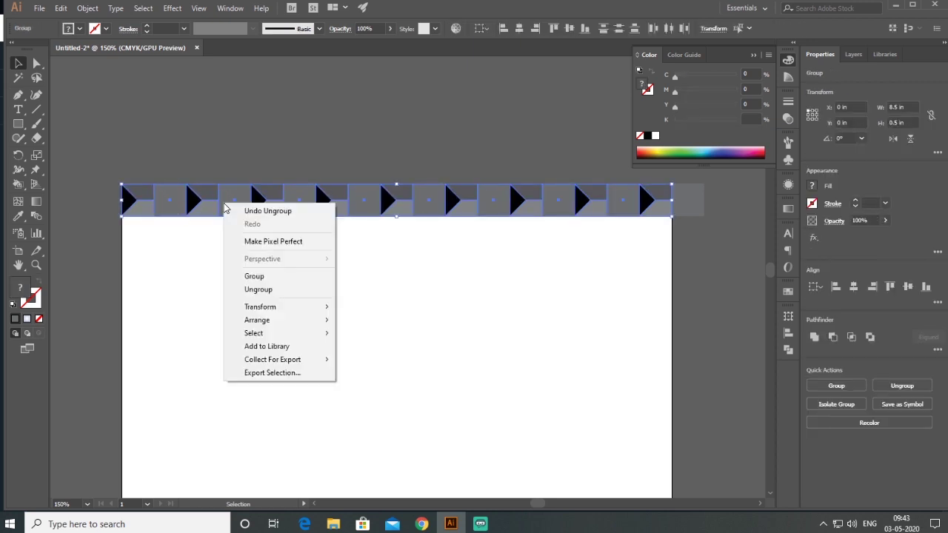
click(240, 290)
click(183, 234)
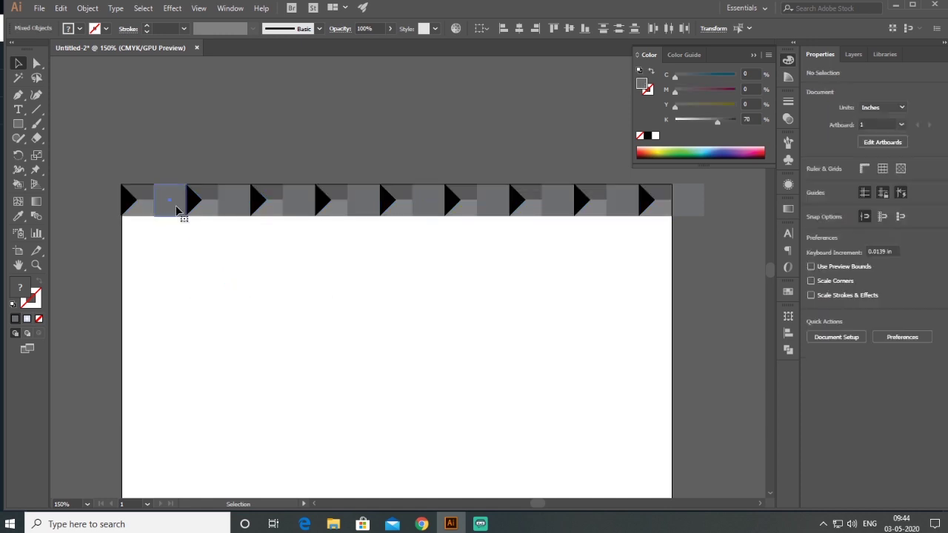
Select the whole row except its first divided square and paste a copy of the selection below it.
click(177, 207)
click(216, 207)
key(ctrl+z)
drag(176, 180, 676, 291)
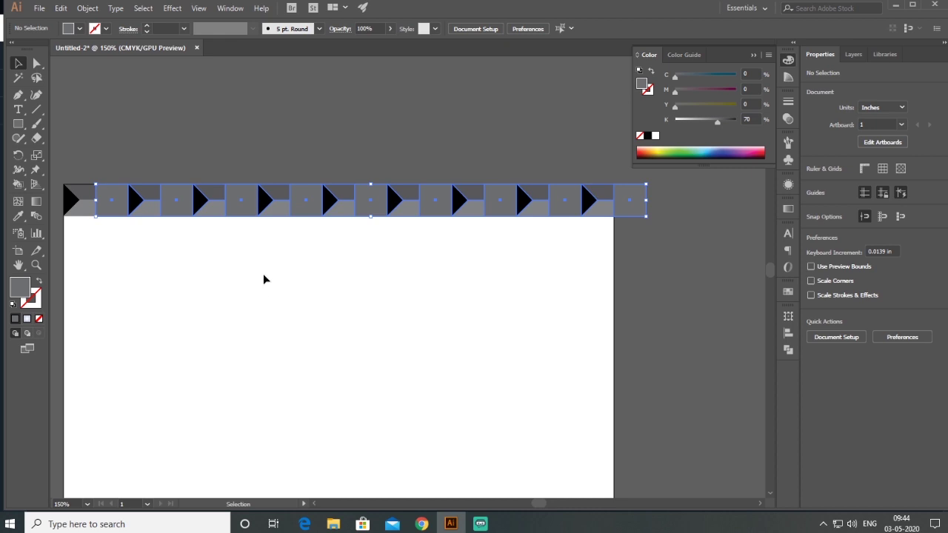
scroll(263, 279, left, 3)
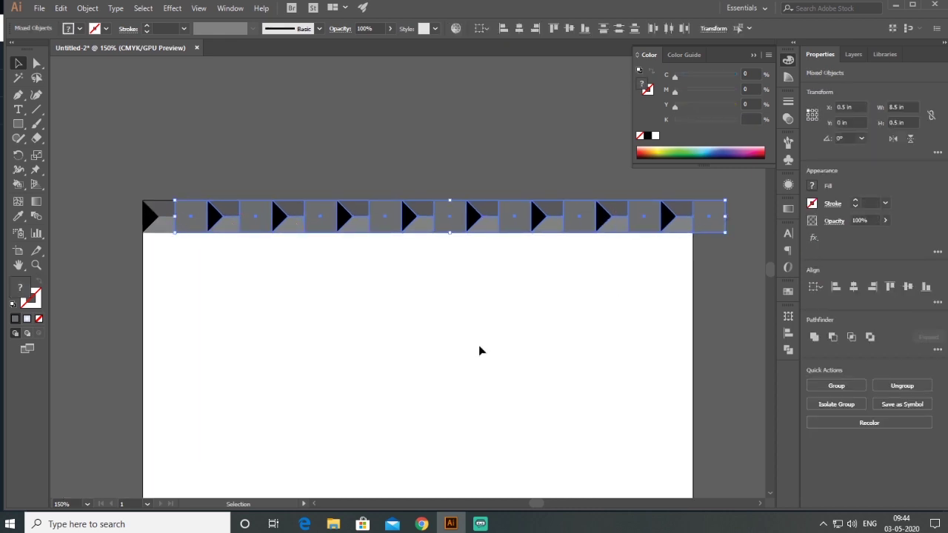
key(a)
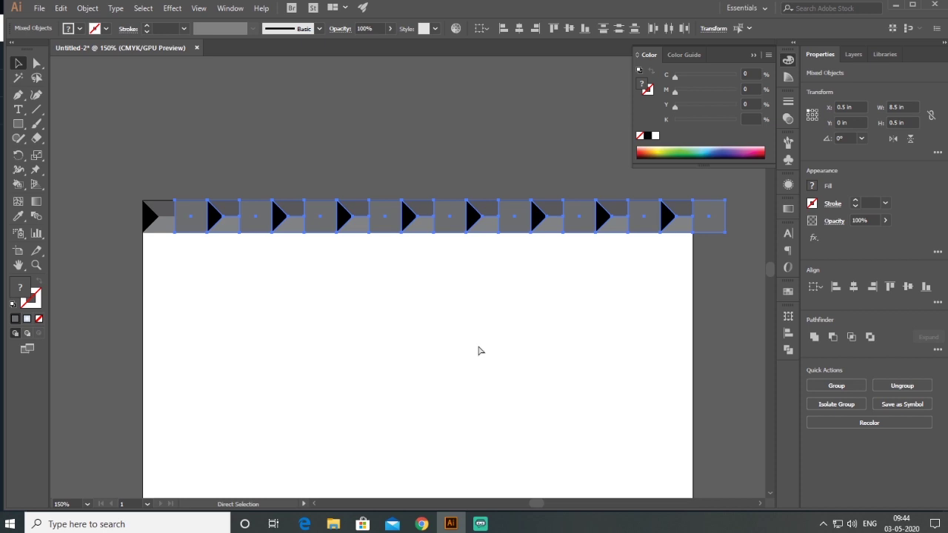
key(ctrl+v)
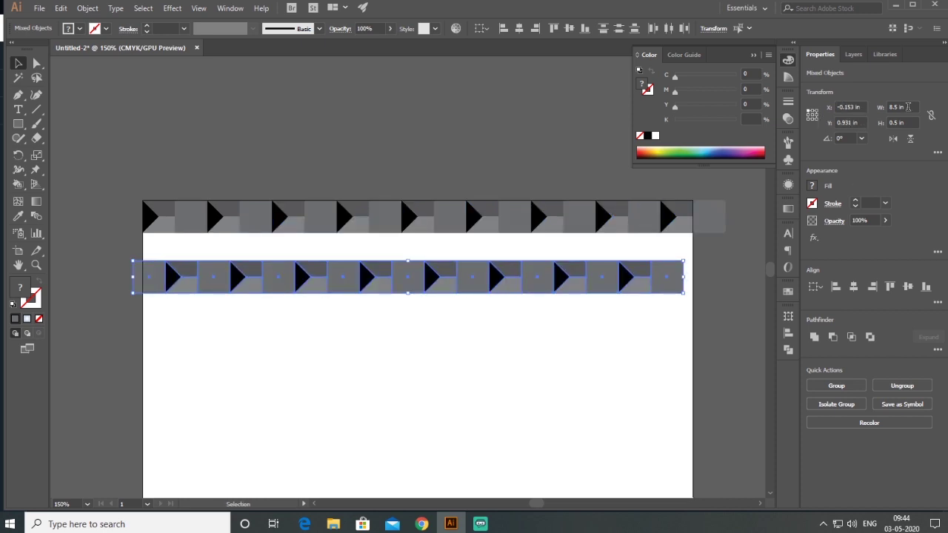
Set the copied row's position to X 0.5 in and Y 0.5 in.
click(863, 107)
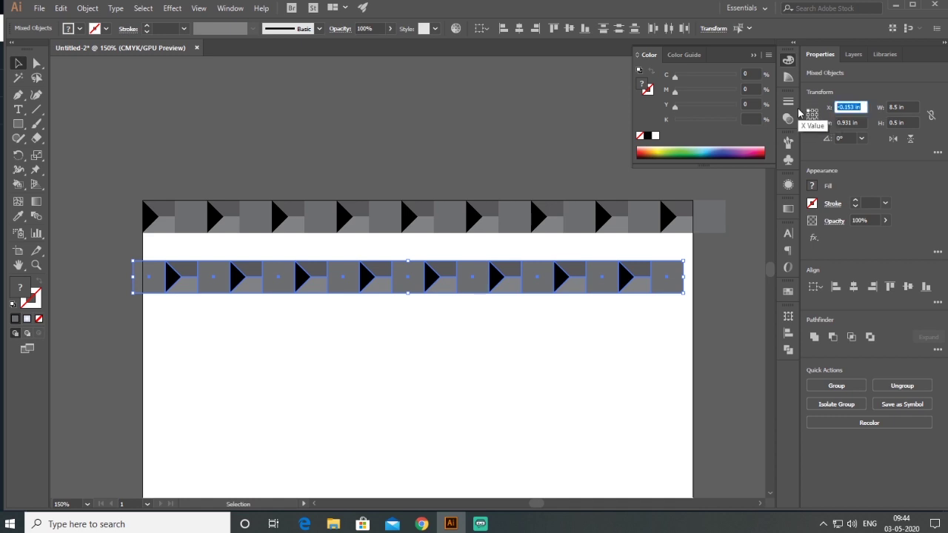
text(.5)
key(Tab)
text(.5)
key(Return)
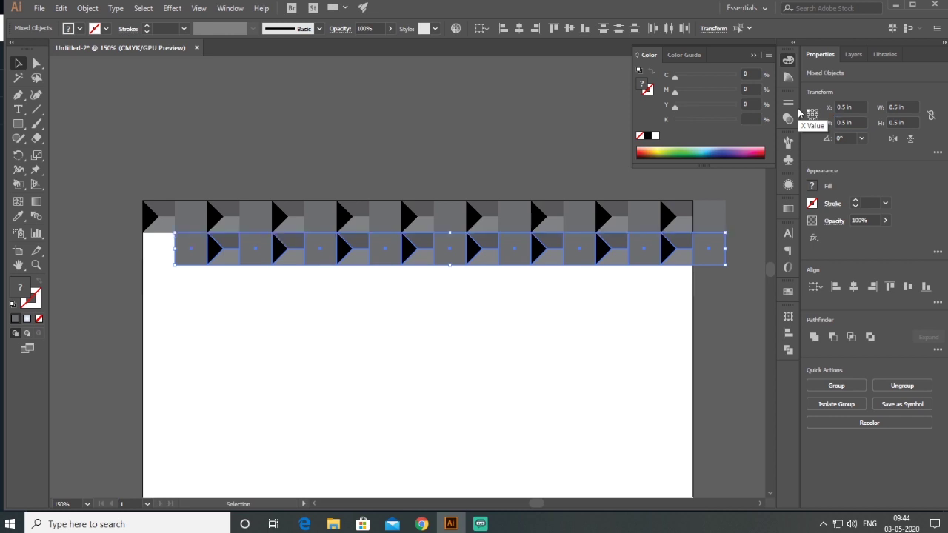
Set the copied row's X position to 0 in and deselect the row.
click(848, 107)
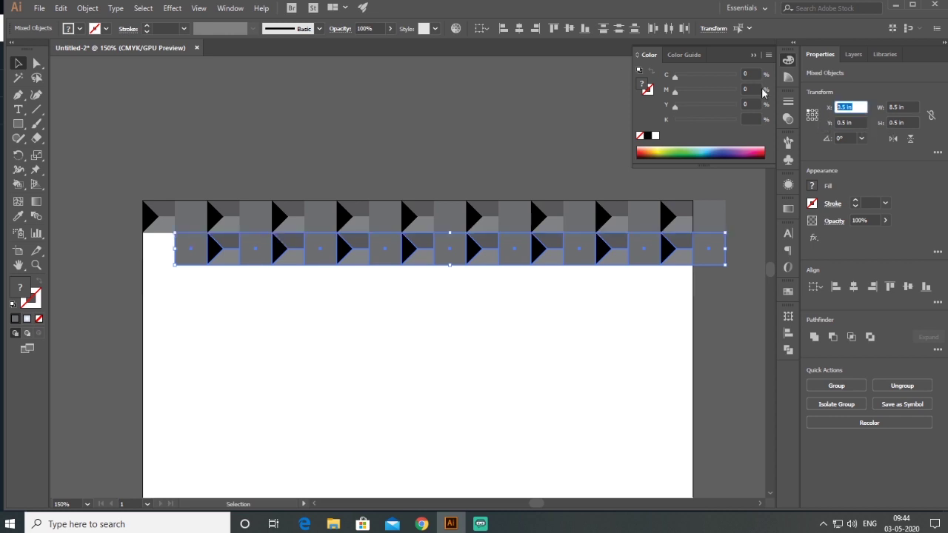
text(0)
key(Return)
click(464, 395)
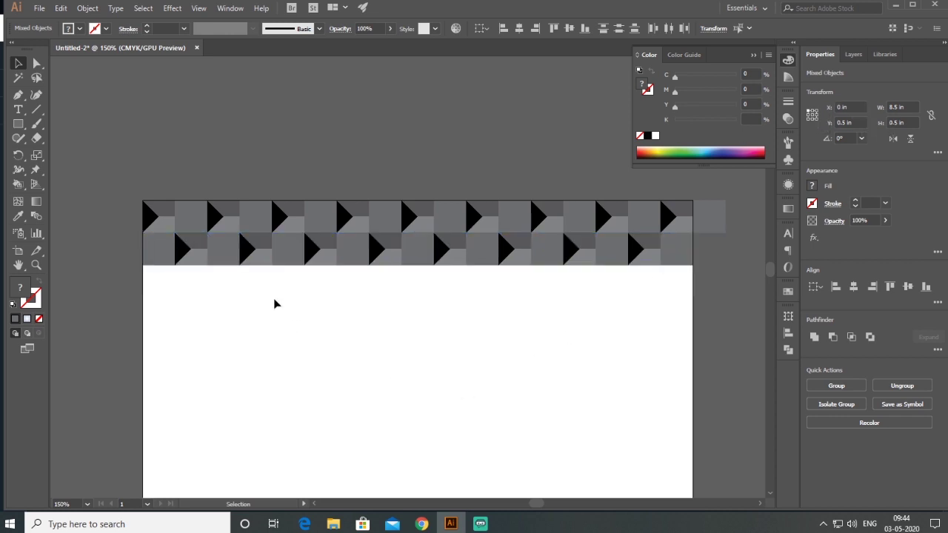
Delete the plain square of the first row that overhangs the artboard's right edge.
scroll(275, 297, down, 2)
scroll(266, 278, up, 3)
scroll(268, 285, up, 1)
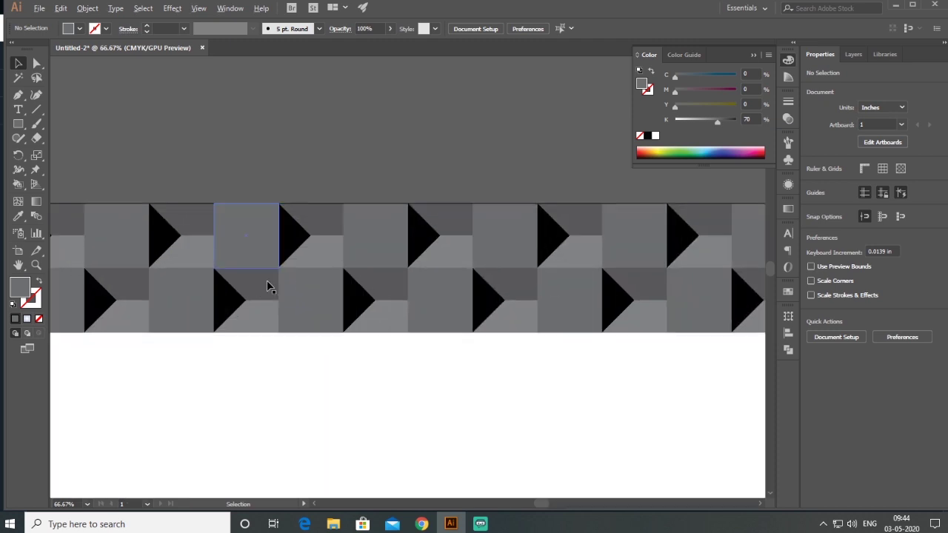
scroll(430, 368, down, 2)
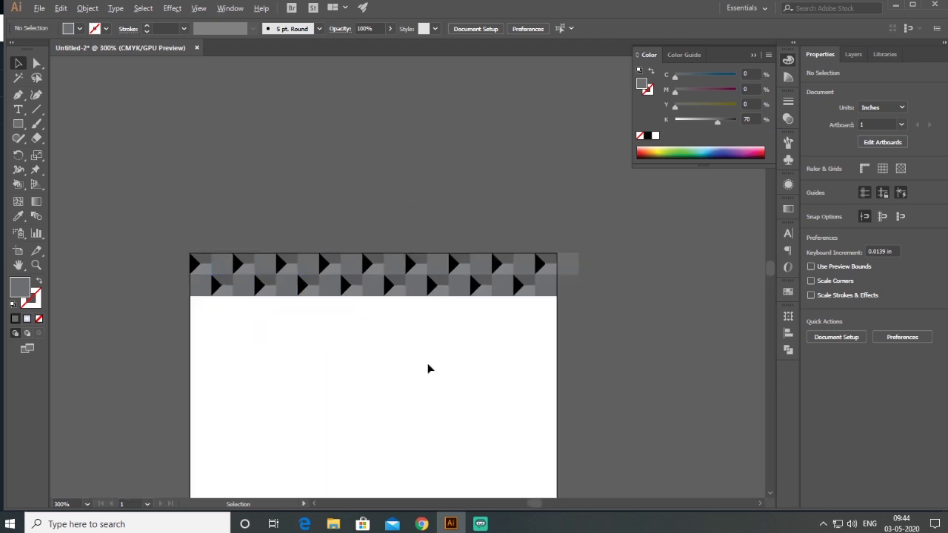
click(574, 272)
click(262, 324)
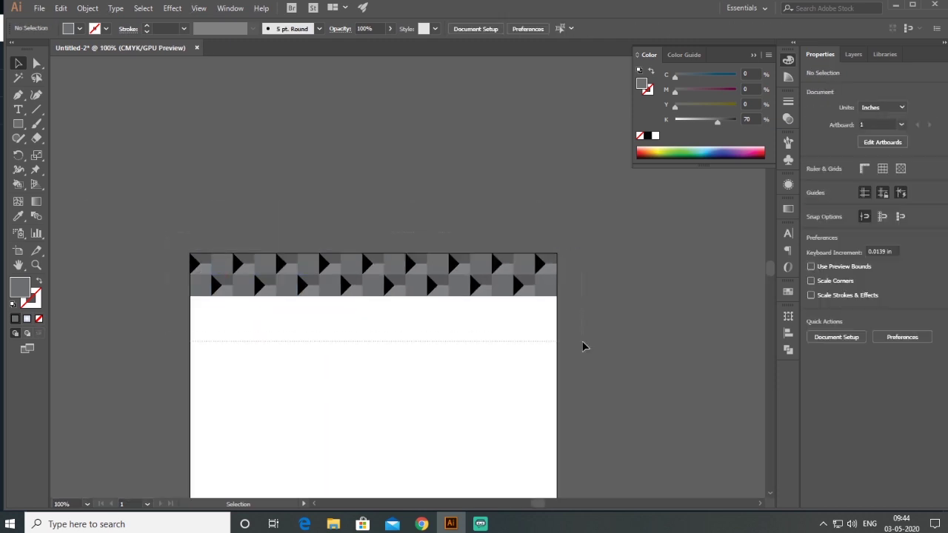
Select all squares of both rows and group them into one object.
key(ctrl+a)
click(89, 9)
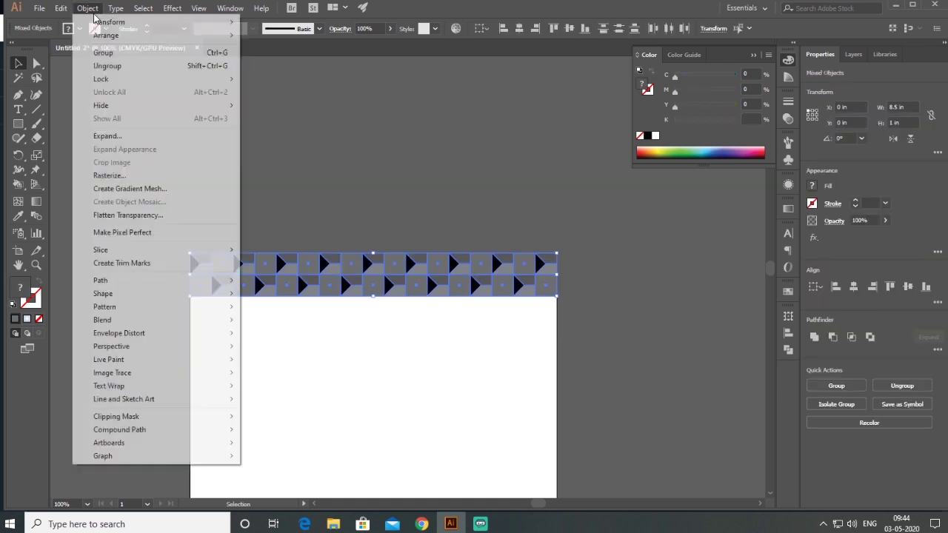
click(103, 52)
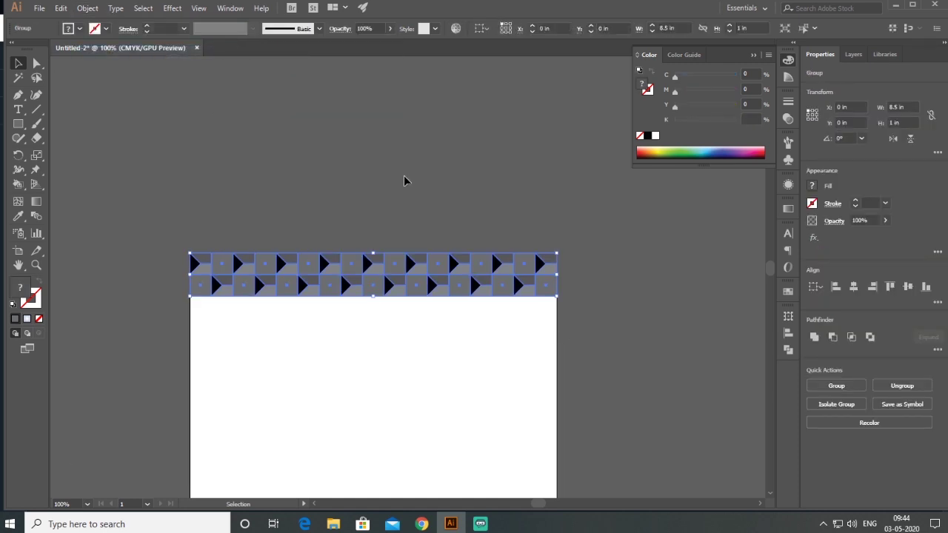
drag(305, 222, 427, 367)
Create a copy of the two-row group moved 0 in horizontally and 1 in vertically.
click(215, 276)
click(87, 7)
mouse_move(222, 23)
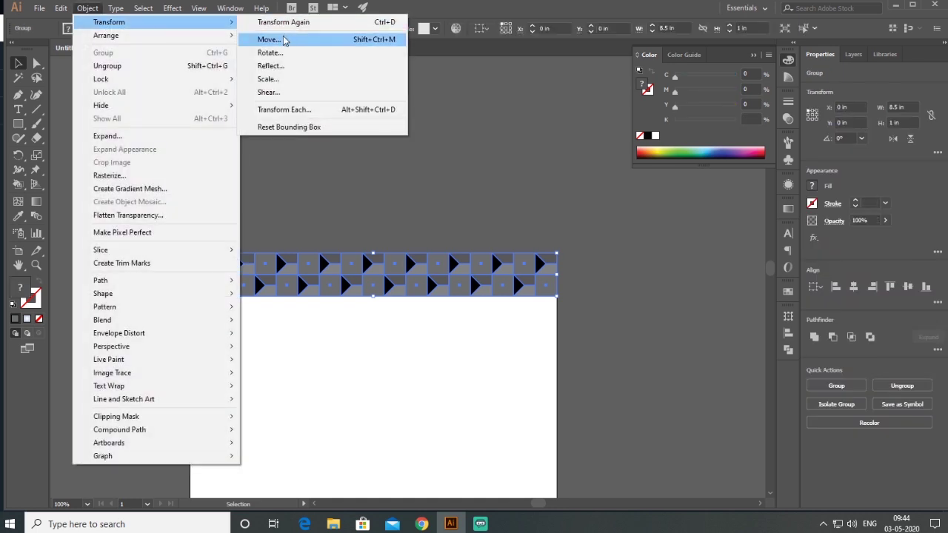
click(286, 39)
drag(590, 187, 599, 130)
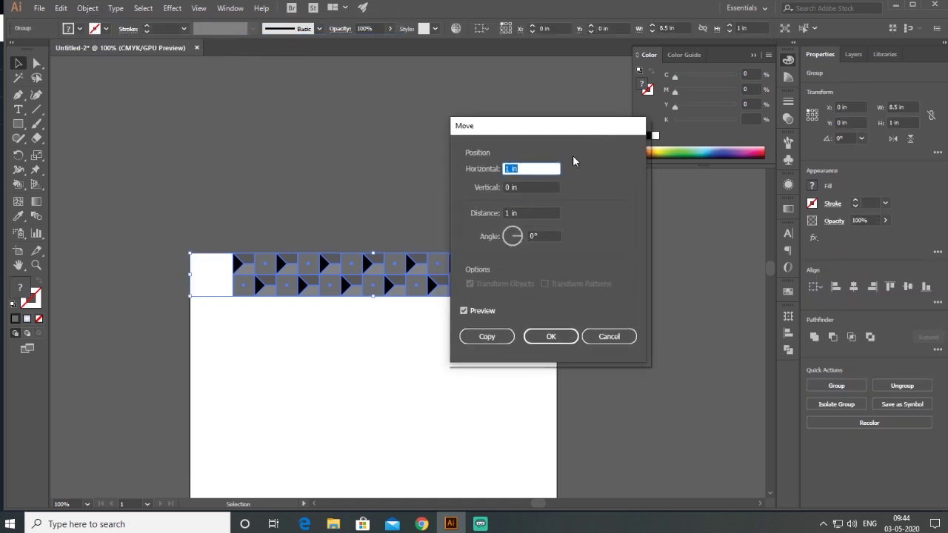
text(0)
key(Tab)
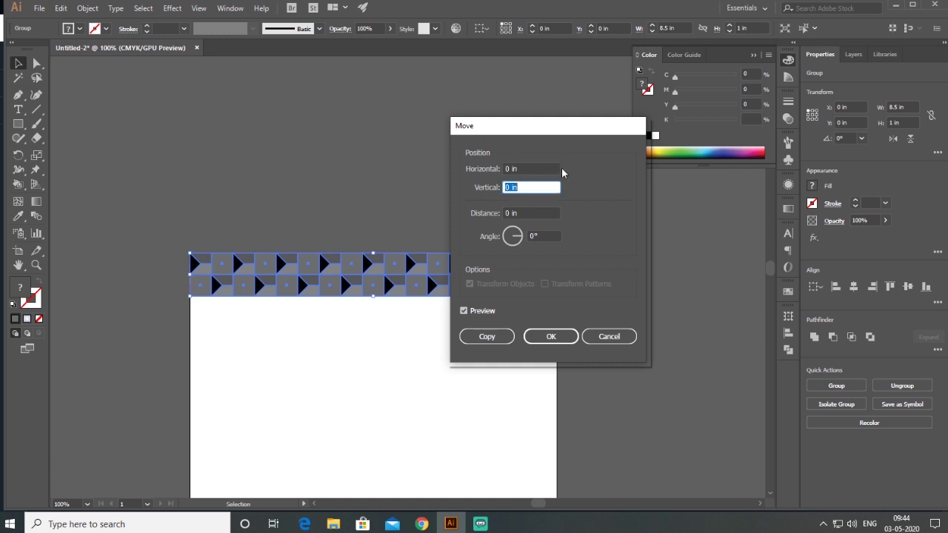
text(1)
click(487, 337)
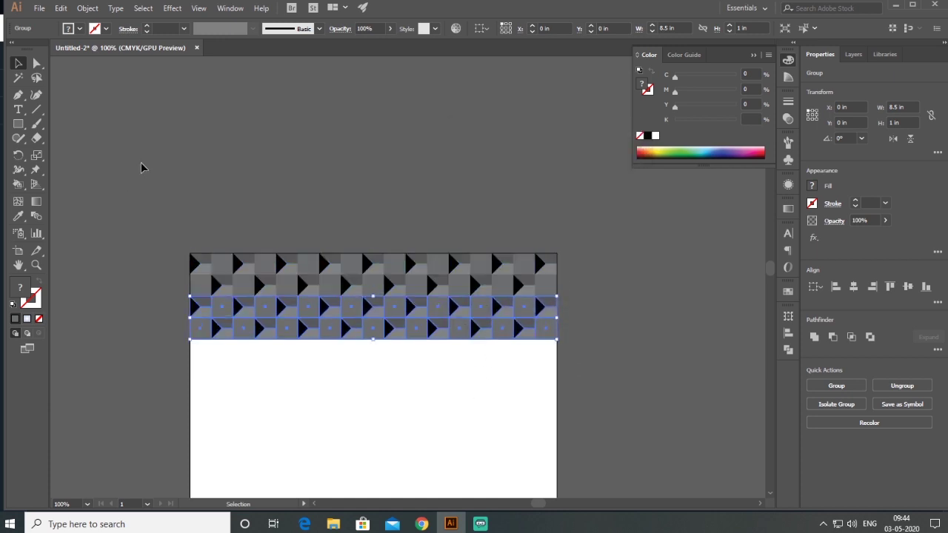
Repeat the copy transformation until eleven two-row groups fill the artboard down to its lower edge, and deselect the last copy.
click(88, 8)
mouse_move(100, 23)
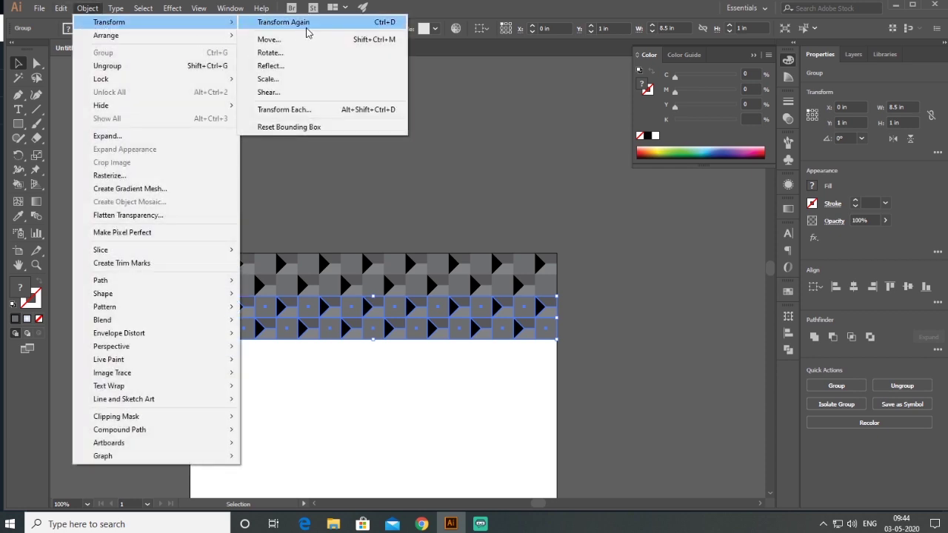
click(310, 26)
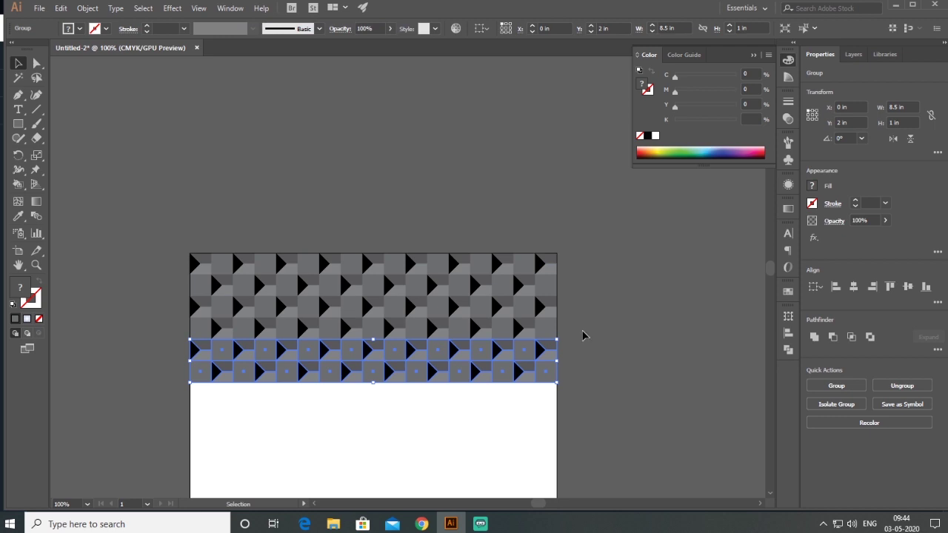
scroll(582, 333, down, 1)
drag(603, 436, 593, 310)
key(ctrl+d)
key(ctrl+d)
key(ctrl+d)
key(ctrl+d)
key(ctrl+d)
key(ctrl+d)
key(ctrl+d)
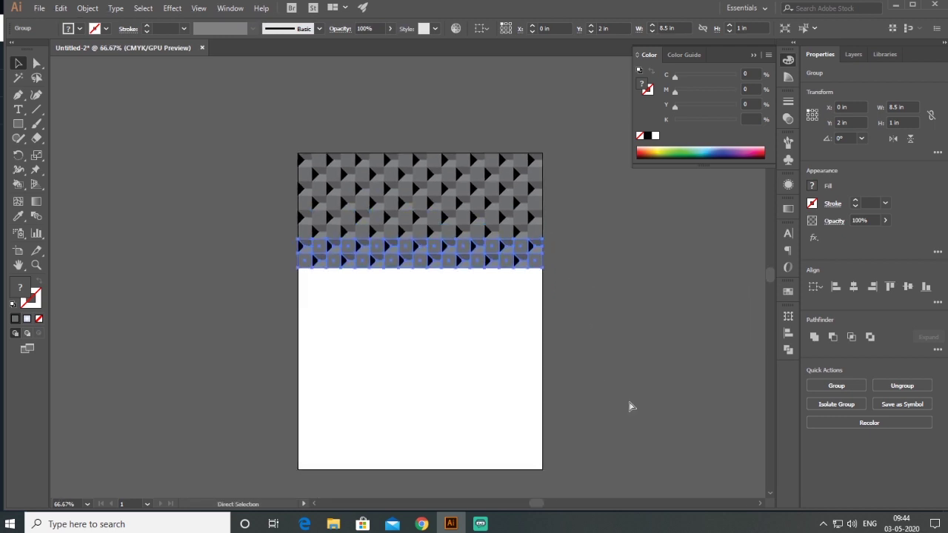
key(ctrl+d)
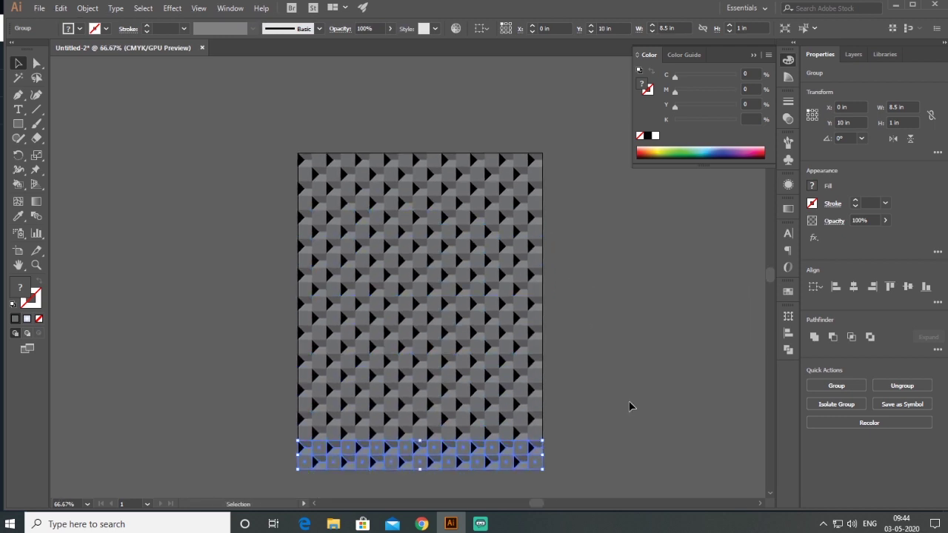
click(630, 406)
Inspect the completed pattern up close and hide the panels around the artwork.
scroll(630, 406, up, 4)
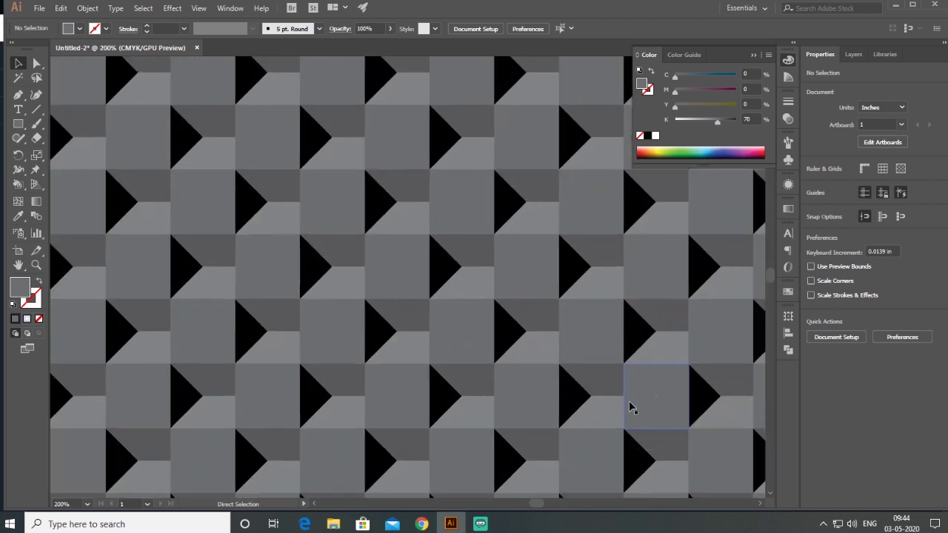
scroll(535, 375, down, 2)
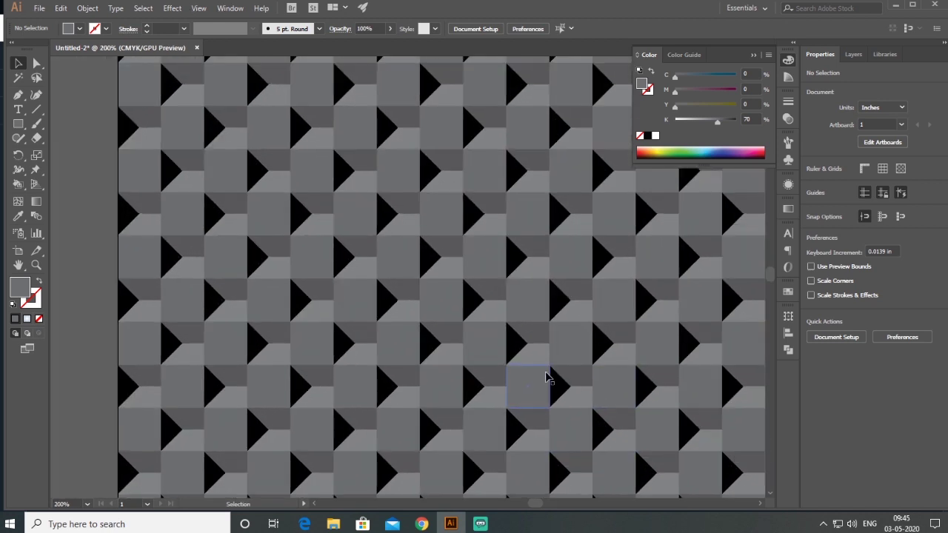
scroll(546, 378, right, 1)
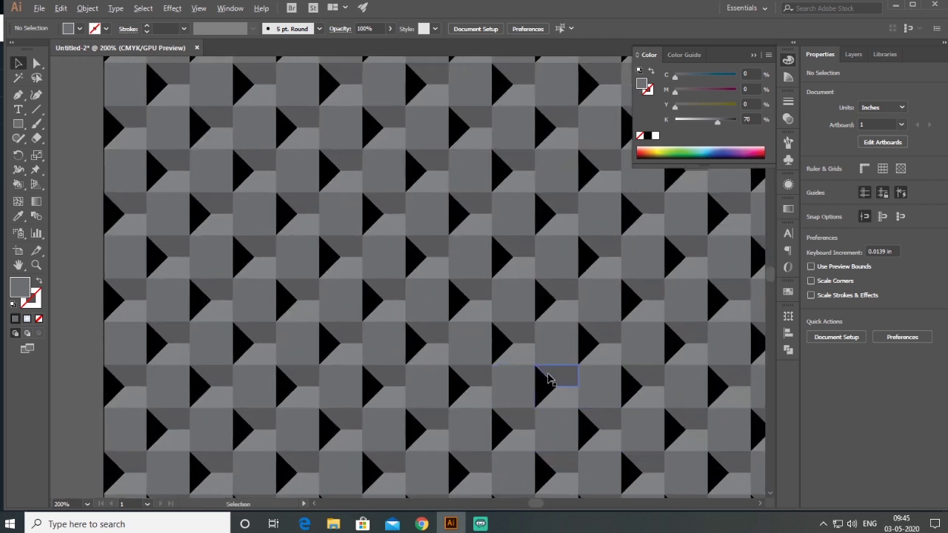
key(Tab)
key(alt+f)
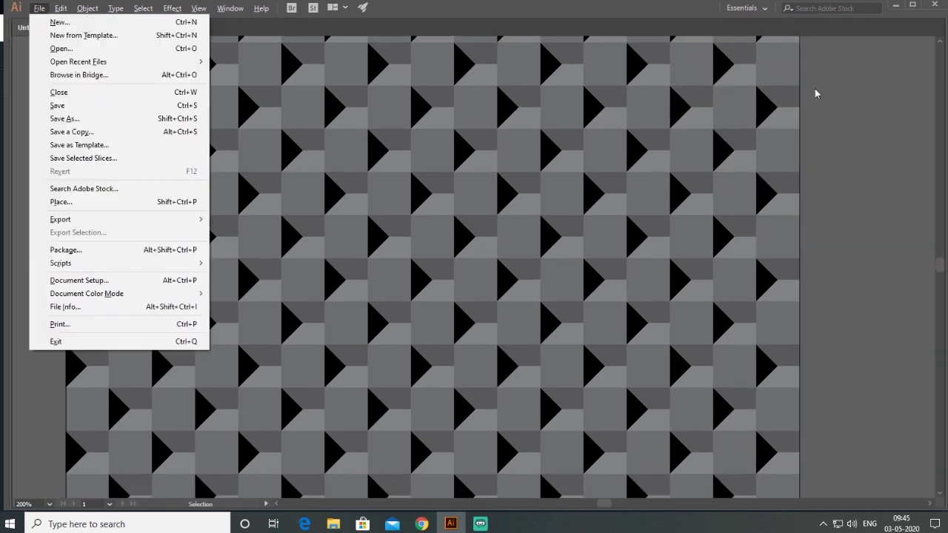
key(Down)
key(Down)
key(Down)
key(Right)
key(Escape)
key(Escape)
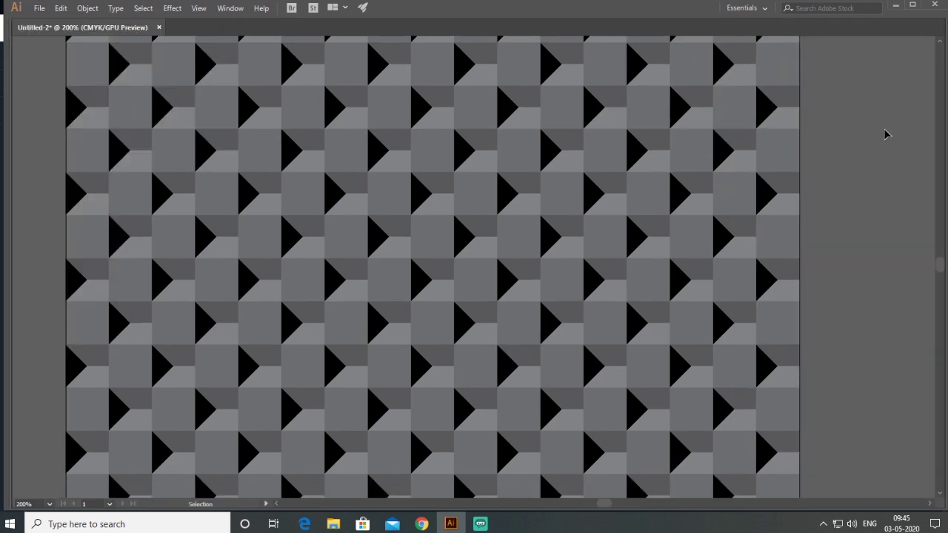
Switch to full screen mode and examine the pattern across the artboard's full width.
key(f)
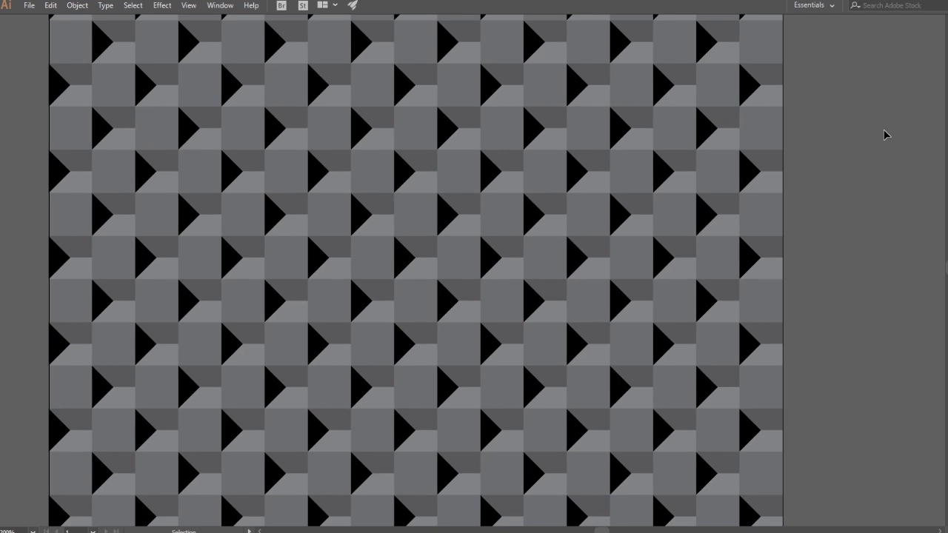
key(f)
scroll(491, 280, left, 3)
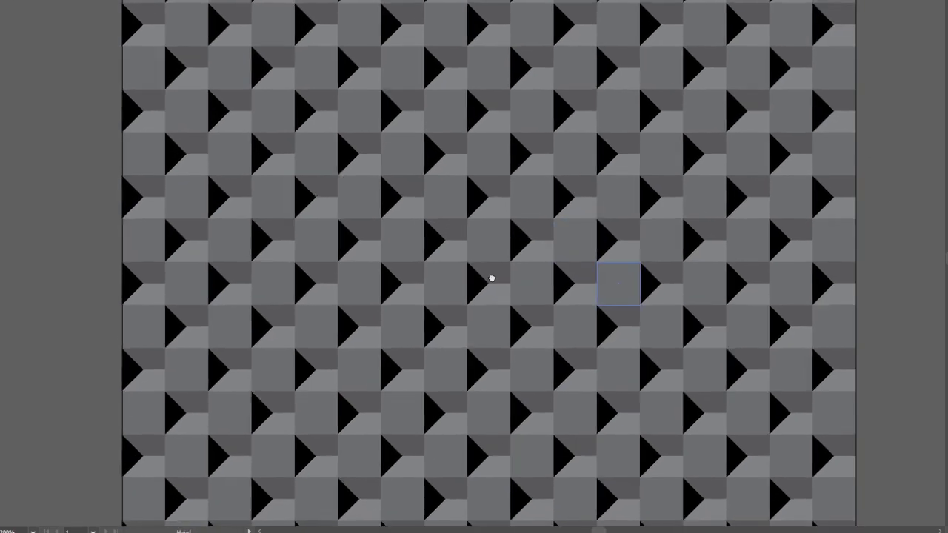
Examine the upper and middle rows of the pattern in full screen and return to the normal screen mode.
scroll(489, 289, up, 1)
scroll(497, 314, down, 2)
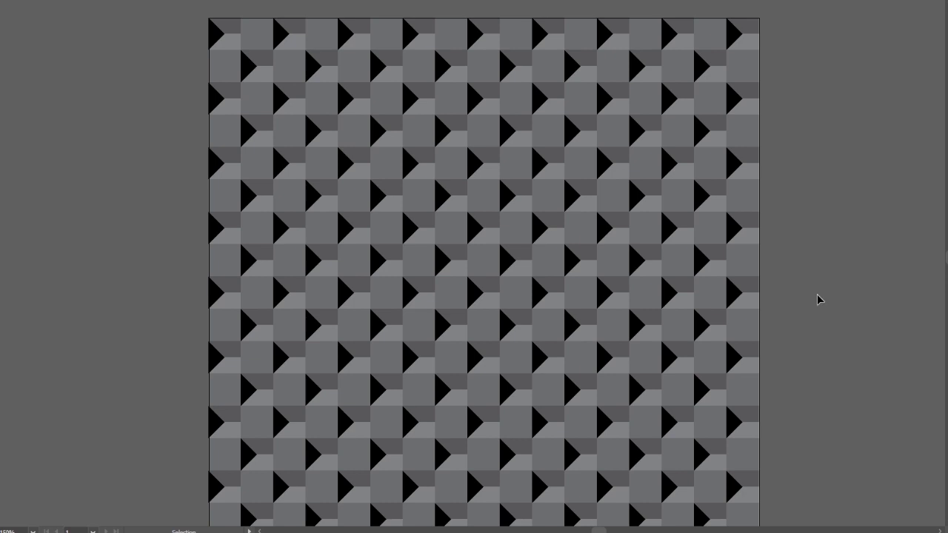
drag(753, 261, 688, 205)
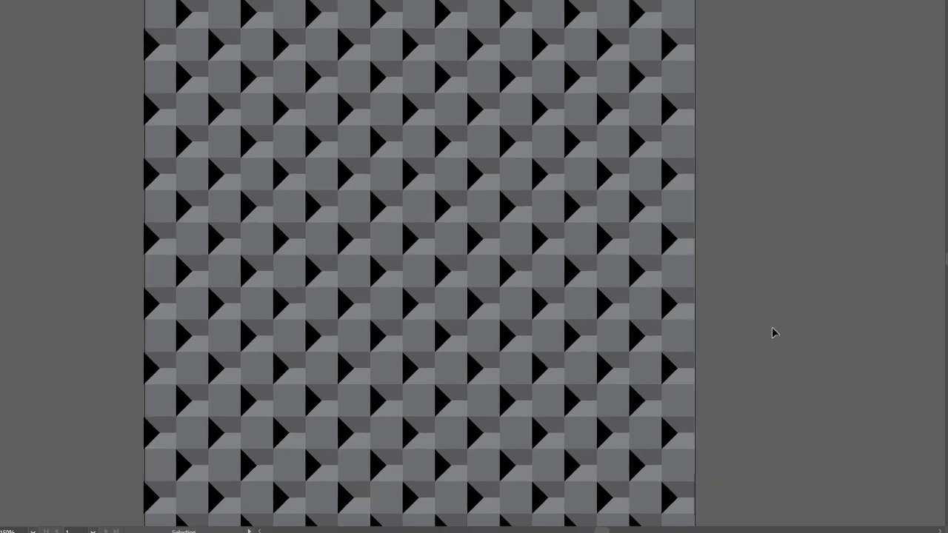
key(f)
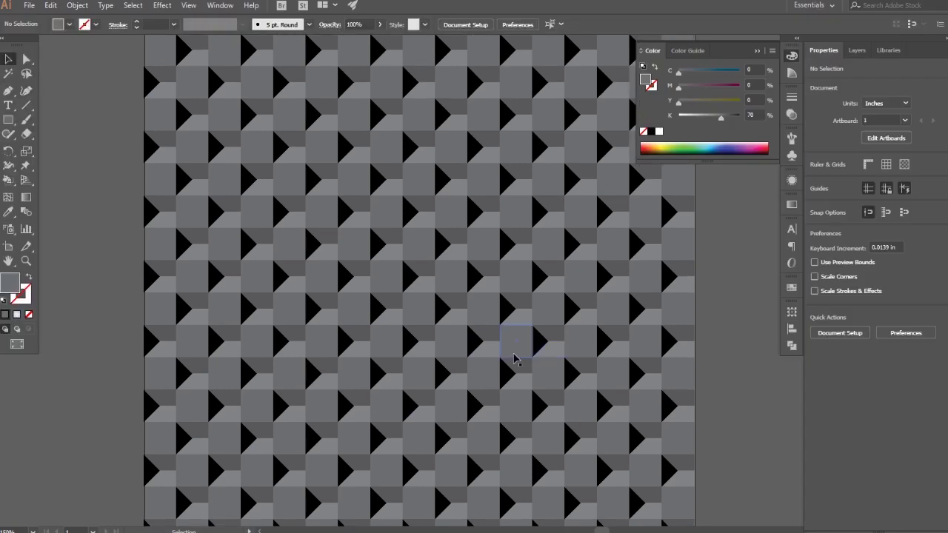
key(f)
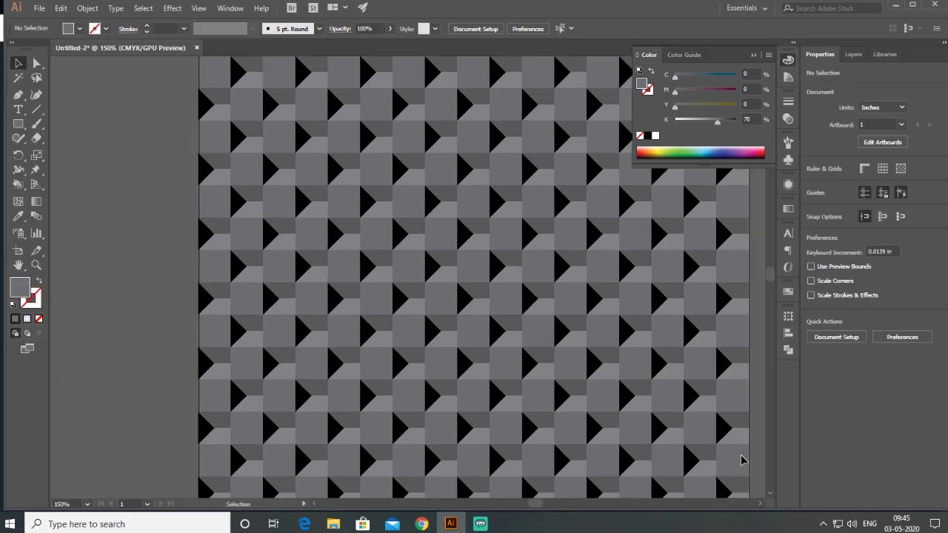
Move the entire finished pattern off the artboard to the empty canvas on its right side.
scroll(502, 392, down, 2)
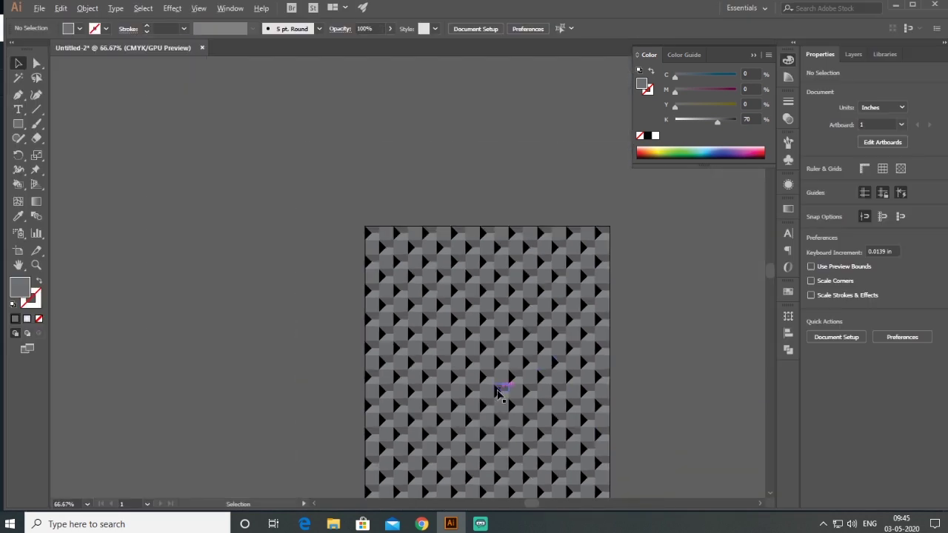
scroll(661, 242, down, 3)
scroll(662, 241, right, 2)
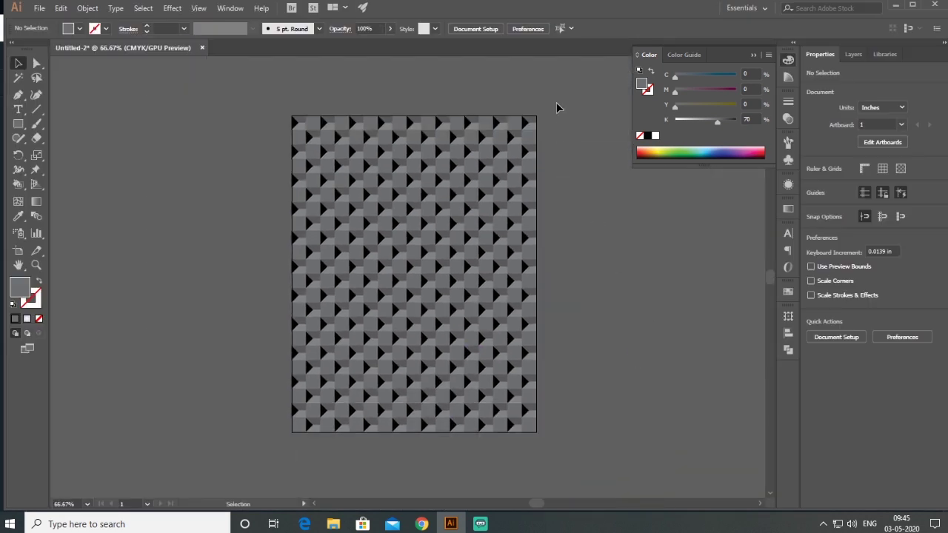
drag(253, 450, 598, 291)
click(190, 344)
drag(402, 267, 361, 259)
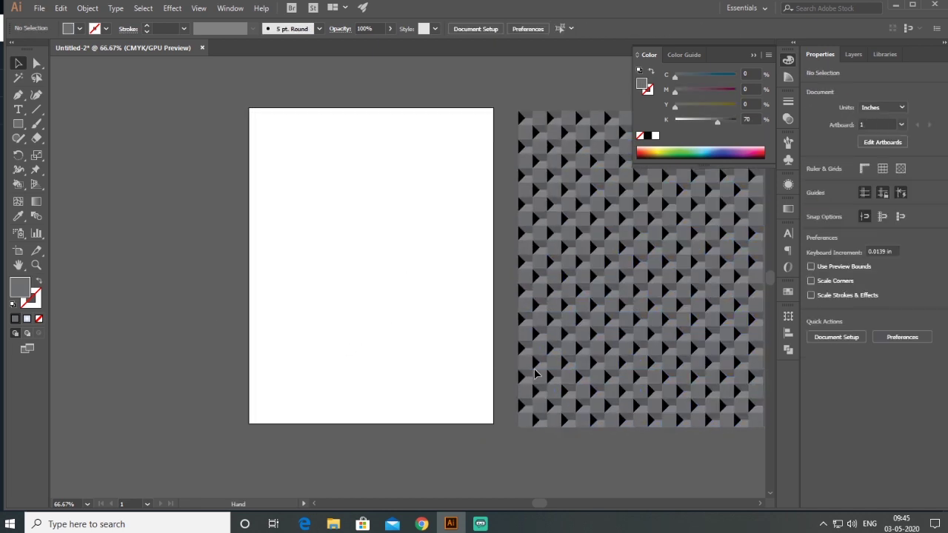
Draw a hexagon about 1.93 in wide near the middle of the empty artboard and rotate it to 90°.
drag(17, 124, 80, 169)
drag(351, 250, 371, 273)
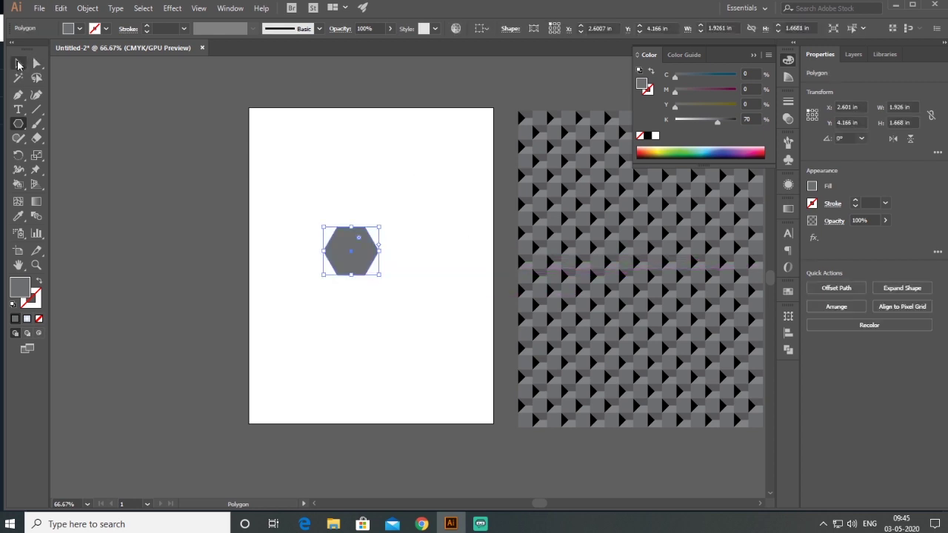
key(v)
drag(381, 220, 312, 208)
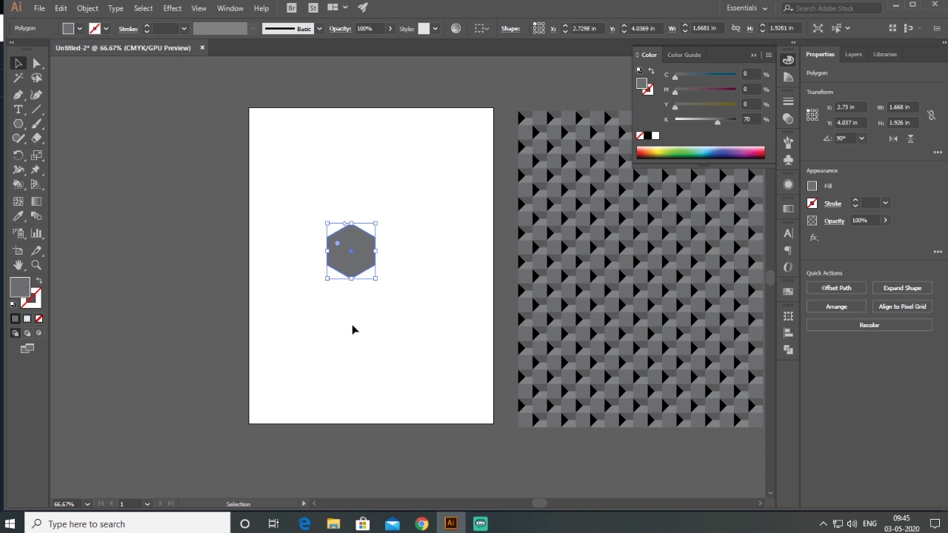
Swap the hexagon's fill and stroke, and set its width and height to 0.5 in.
click(39, 281)
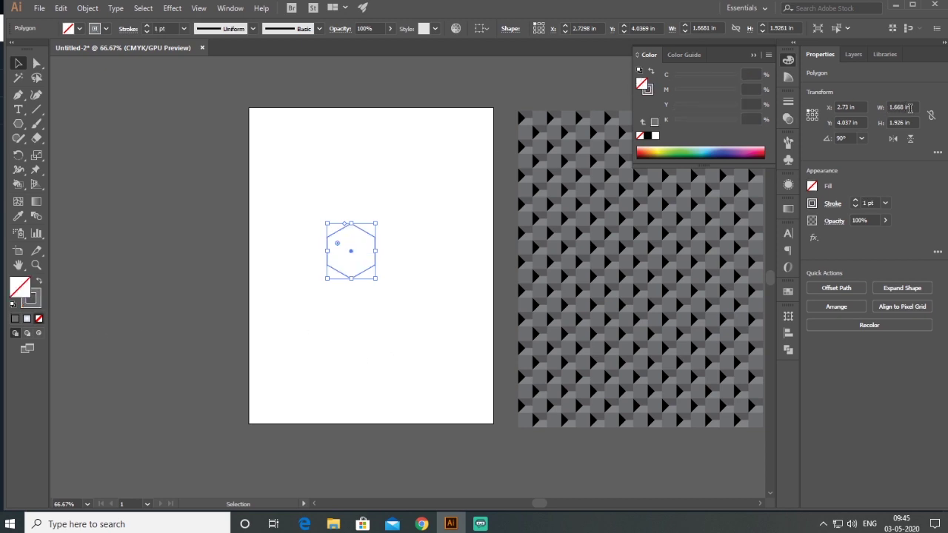
click(910, 108)
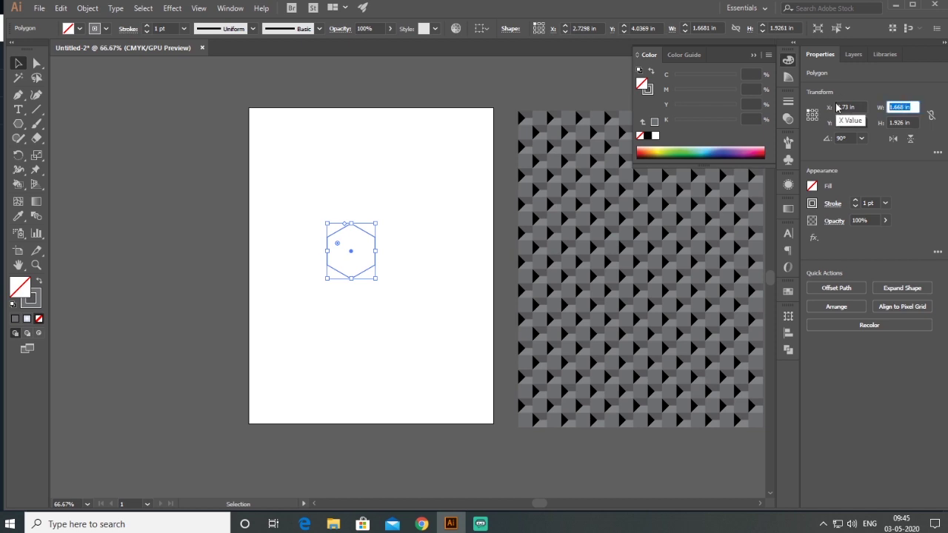
text(0.5)
key(Tab)
key(BackSpace)
text(0)
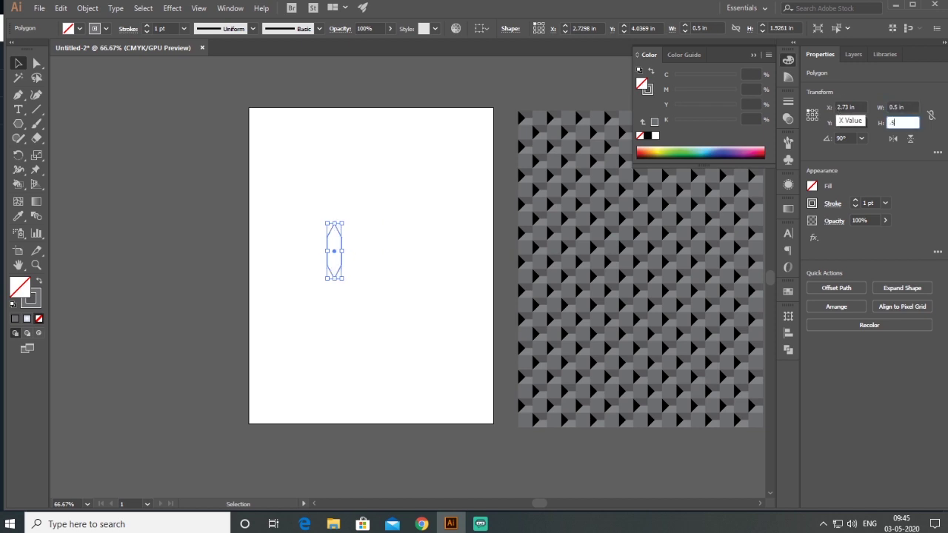
text(.5)
key(Return)
Position the hexagon at X 0 in and Y 0 in on the artboard and deselect it.
click(853, 106)
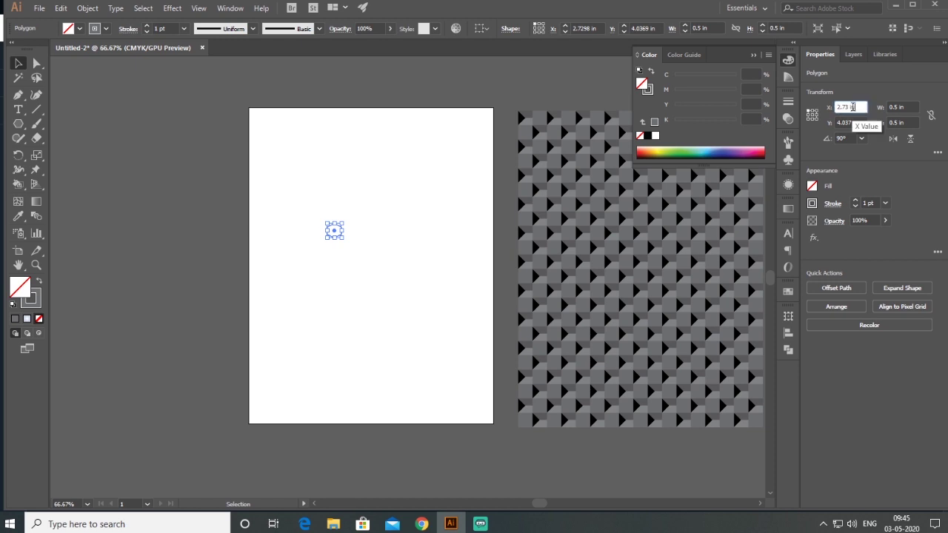
text(0)
key(Tab)
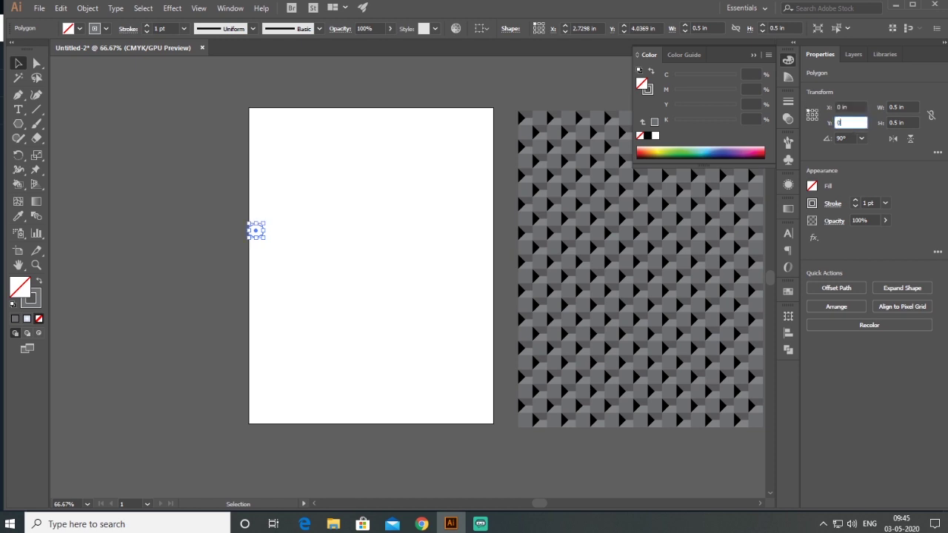
text(0)
key(Return)
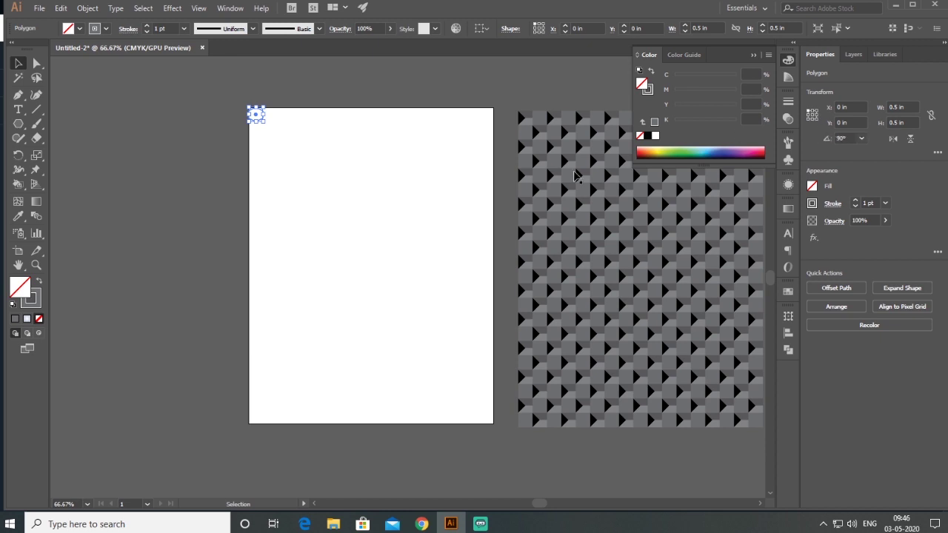
click(319, 193)
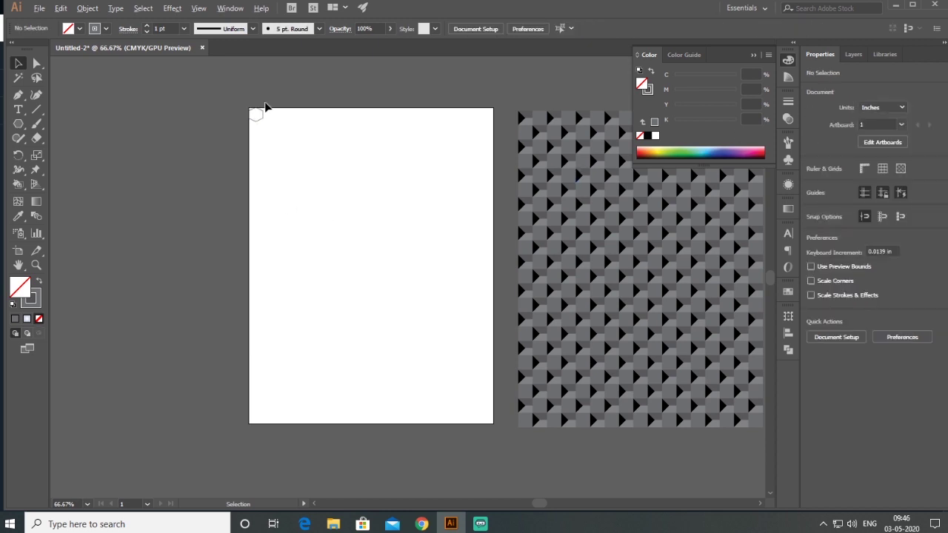
Create a copy of the hexagon moved 0.5 in horizontally and 0 in vertically.
scroll(259, 134, up, 4)
drag(315, 168, 215, 141)
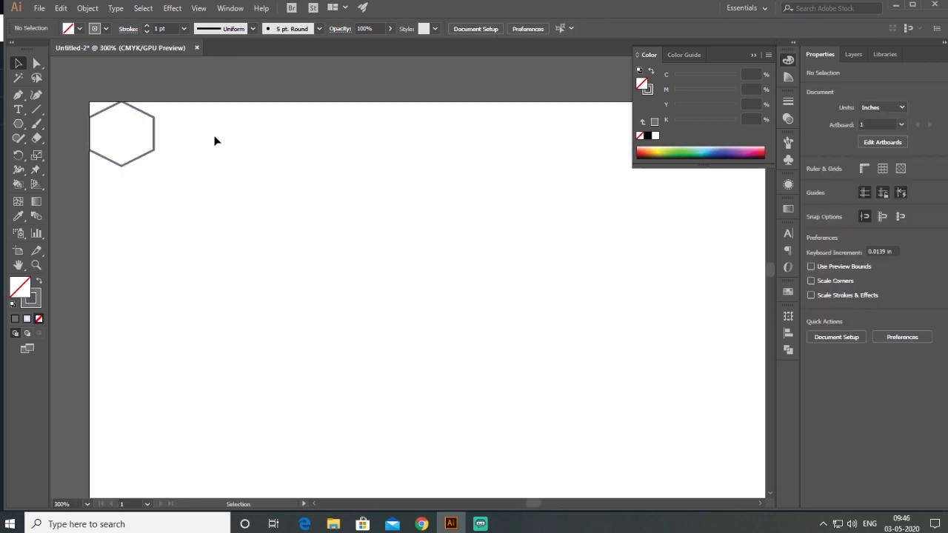
key(ctrl+a)
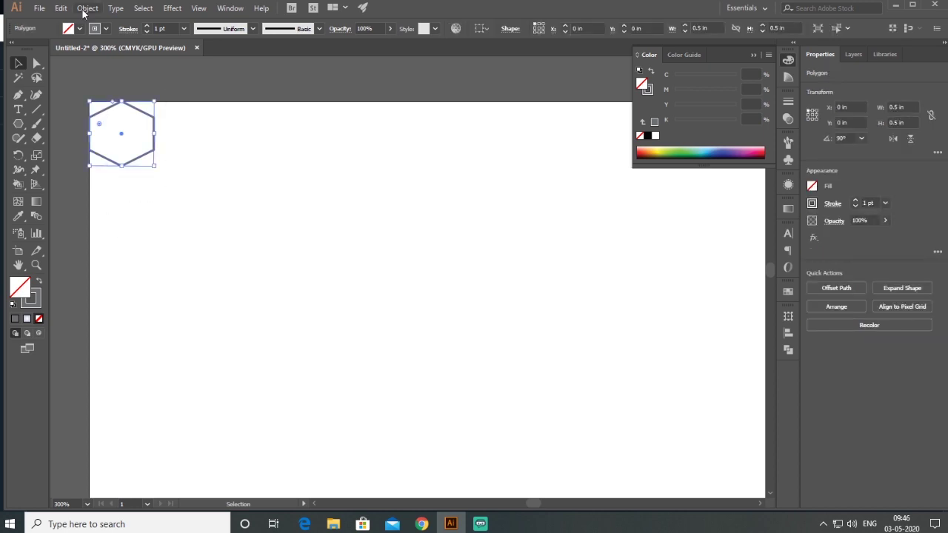
click(87, 8)
mouse_move(100, 26)
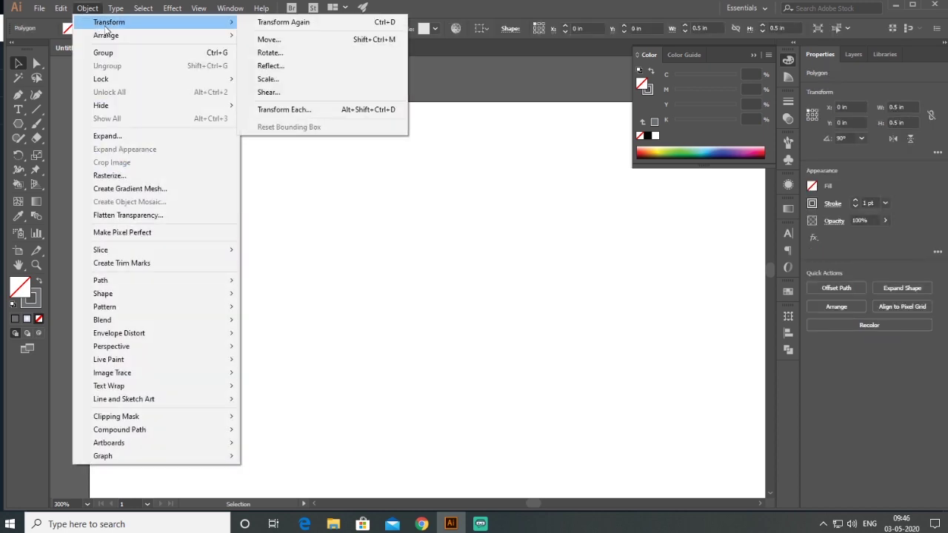
click(295, 39)
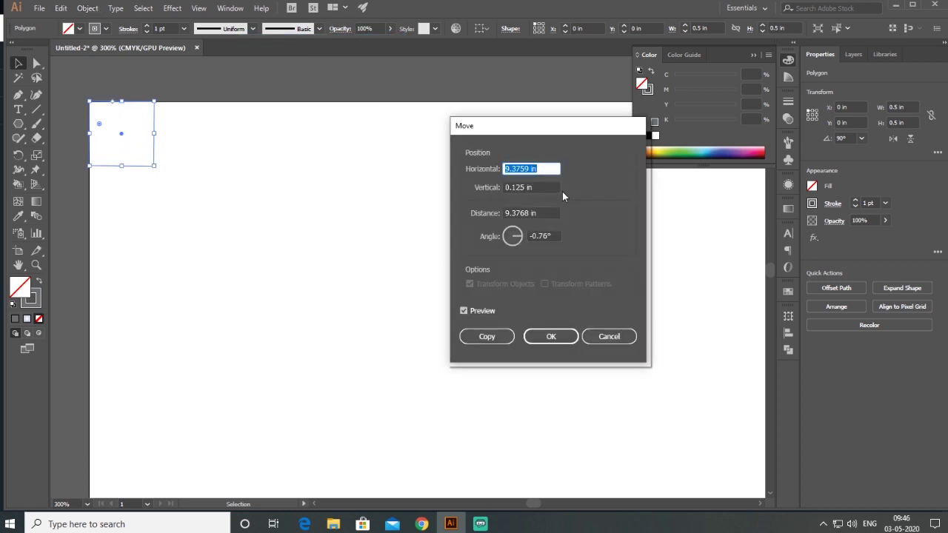
key(BackSpace)
text(0.5)
key(Tab)
text(0)
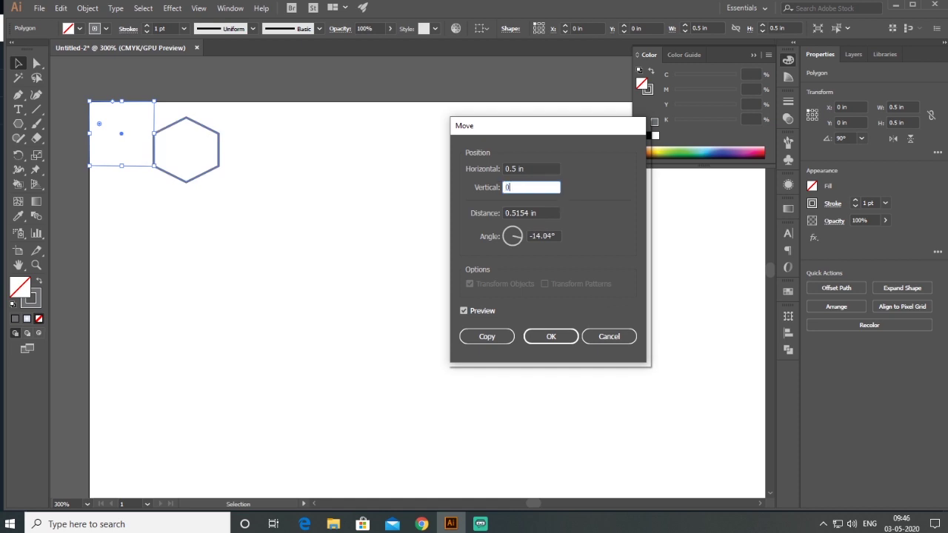
key(Tab)
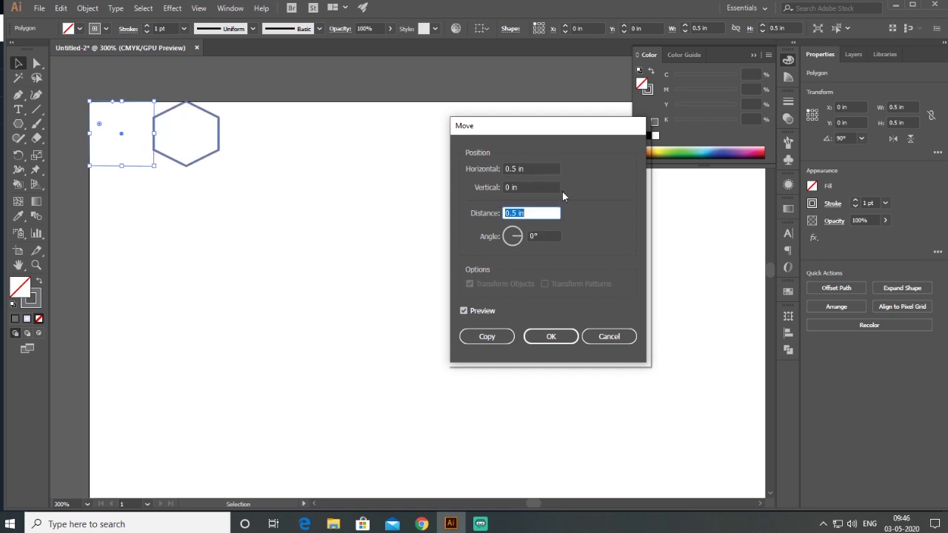
click(472, 337)
Repeat the copy transformation until seventeen hexagons span the artboard's width, and select the whole row.
scroll(169, 260, down, 2)
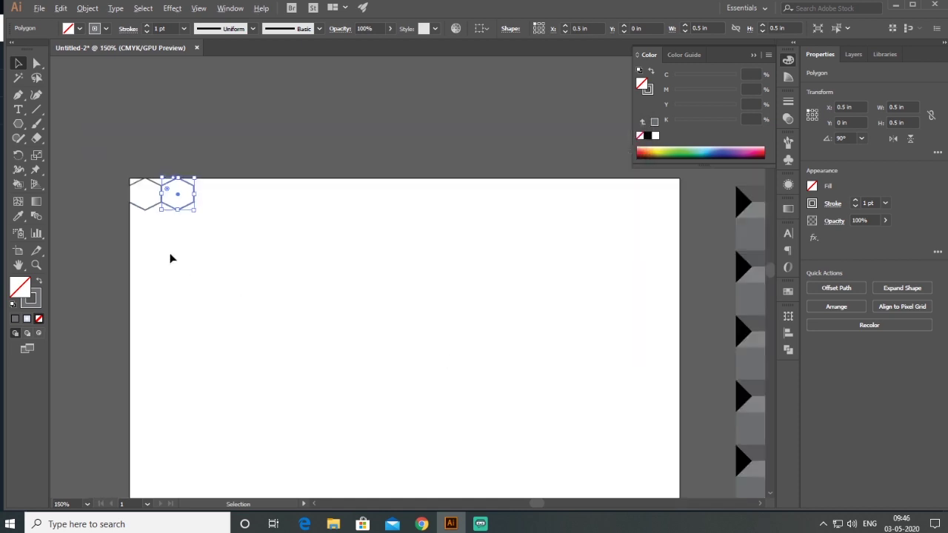
click(87, 8)
mouse_move(111, 21)
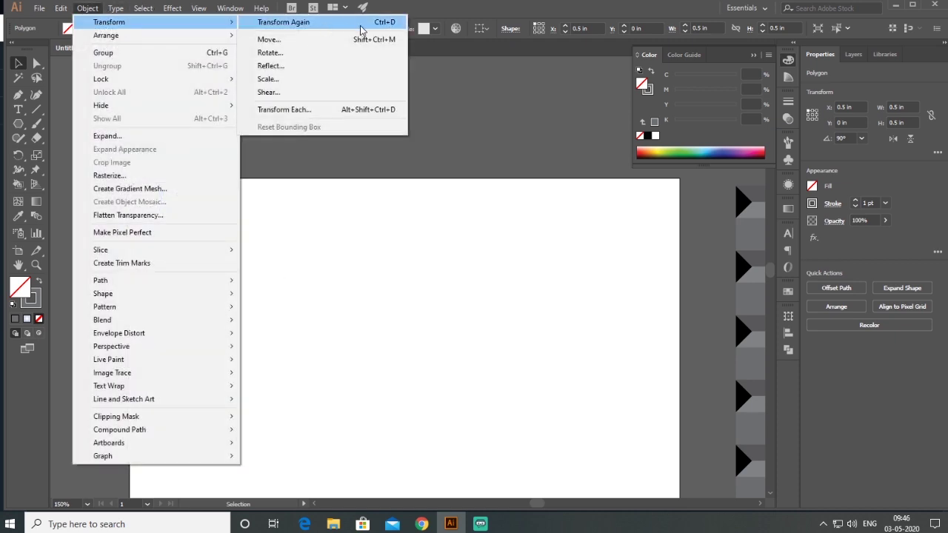
click(361, 29)
key(ctrl+d)
key(ctrl+d)
key(ctrl+d)
key(ctrl+d)
key(ctrl+d)
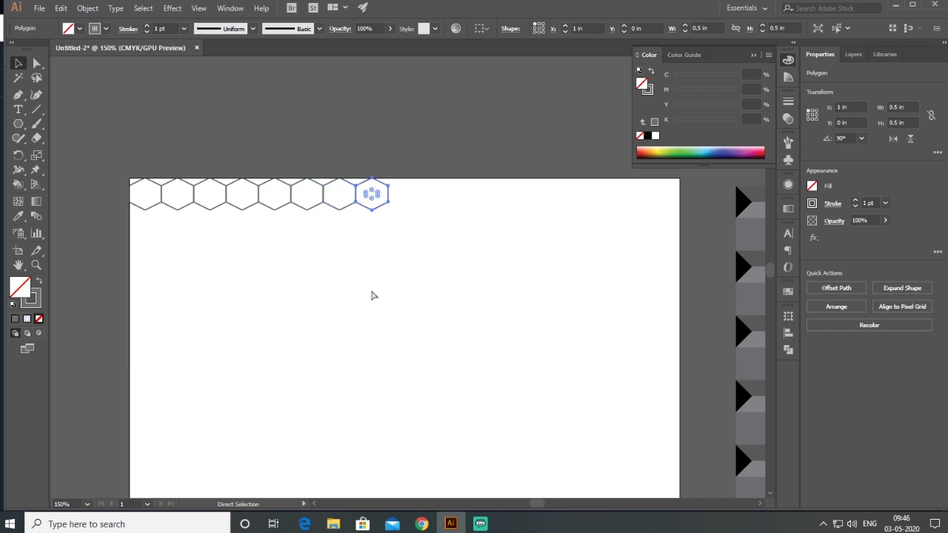
key(ctrl+d)
key(ctrl+d)
key(ctrl+d)
key(ctrl+d)
key(ctrl+d)
key(ctrl+d)
key(ctrl+d)
key(ctrl+d)
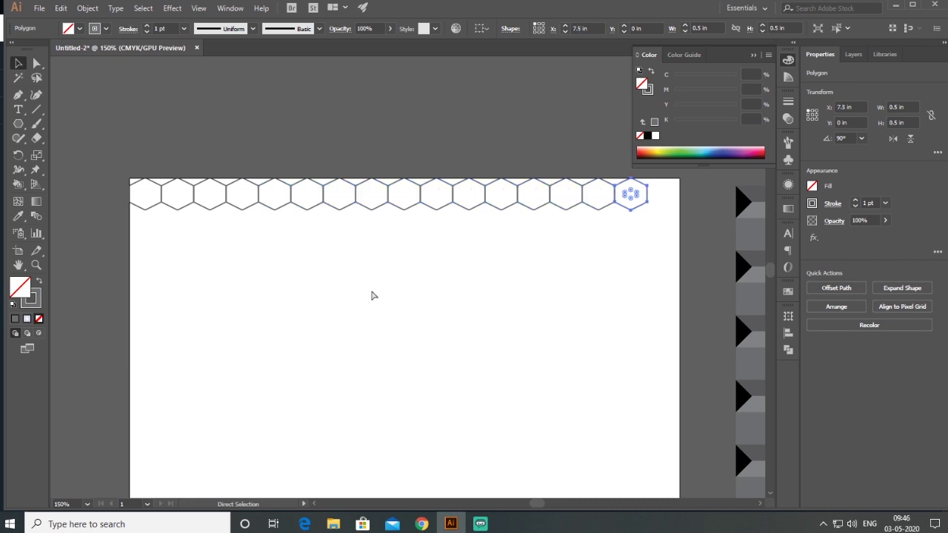
key(ctrl+d)
click(444, 296)
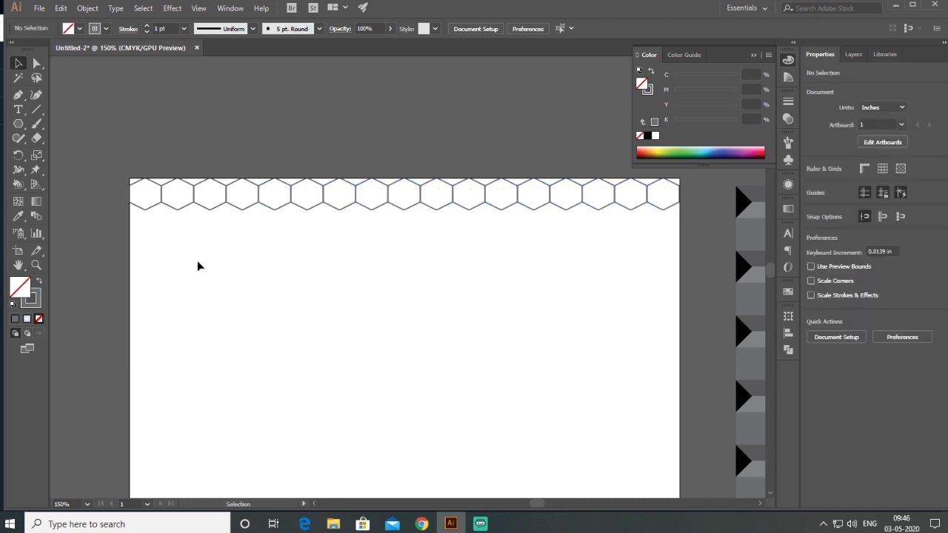
drag(688, 237, 307, 208)
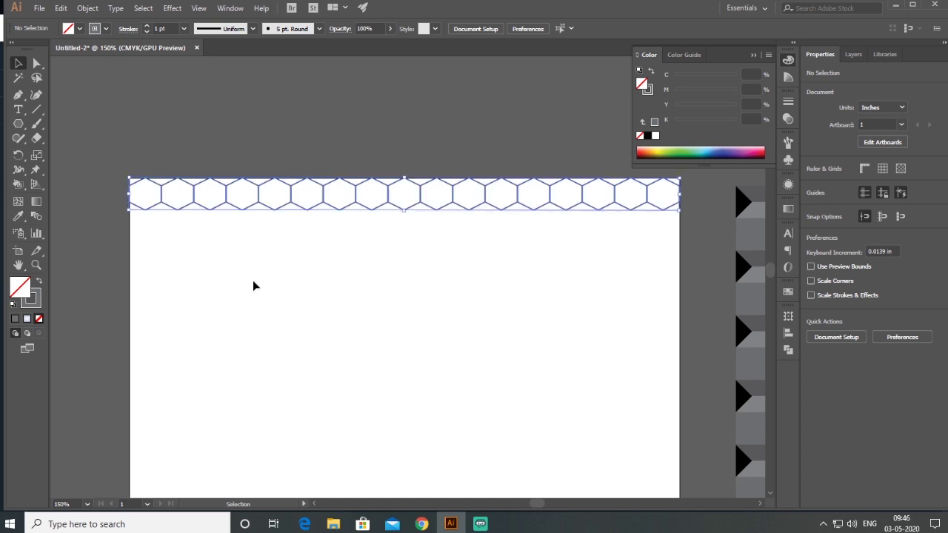
click(86, 9)
mouse_move(99, 26)
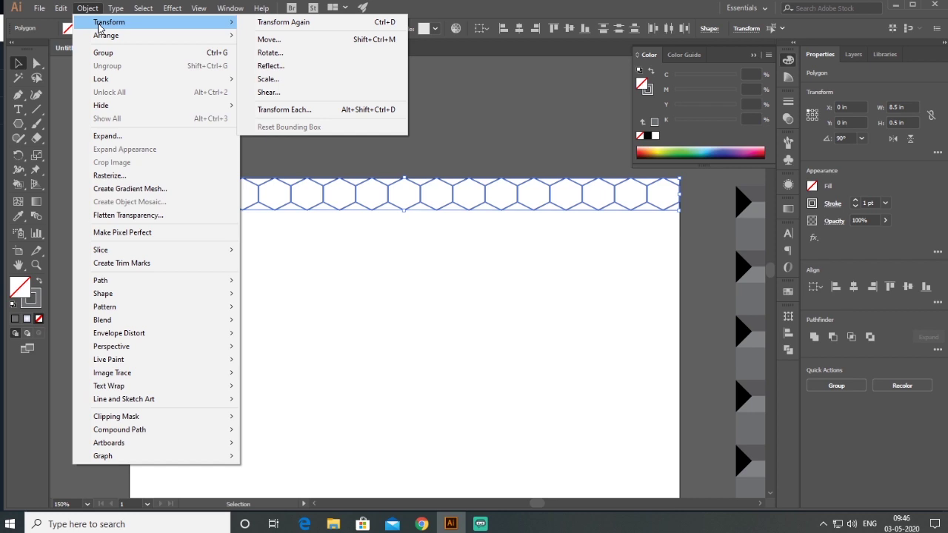
click(295, 25)
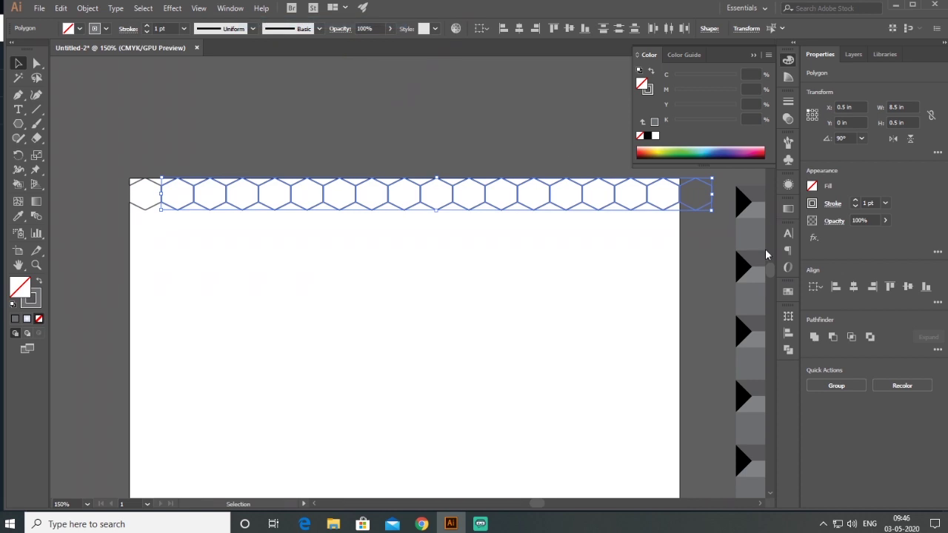
key(ctrl+z)
Create a copy of the hexagon row moved 0.25 in horizontally and 0.125 in vertically.
click(88, 8)
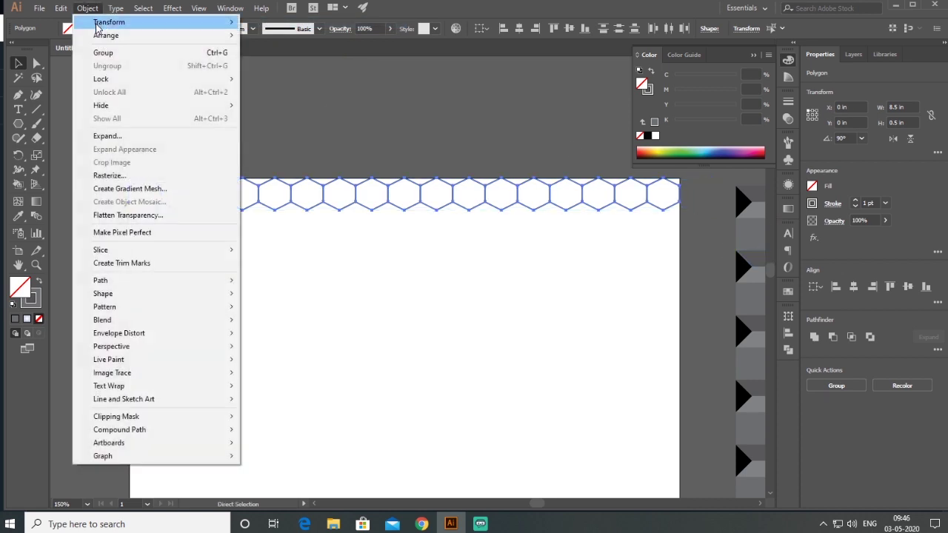
mouse_move(109, 22)
click(322, 41)
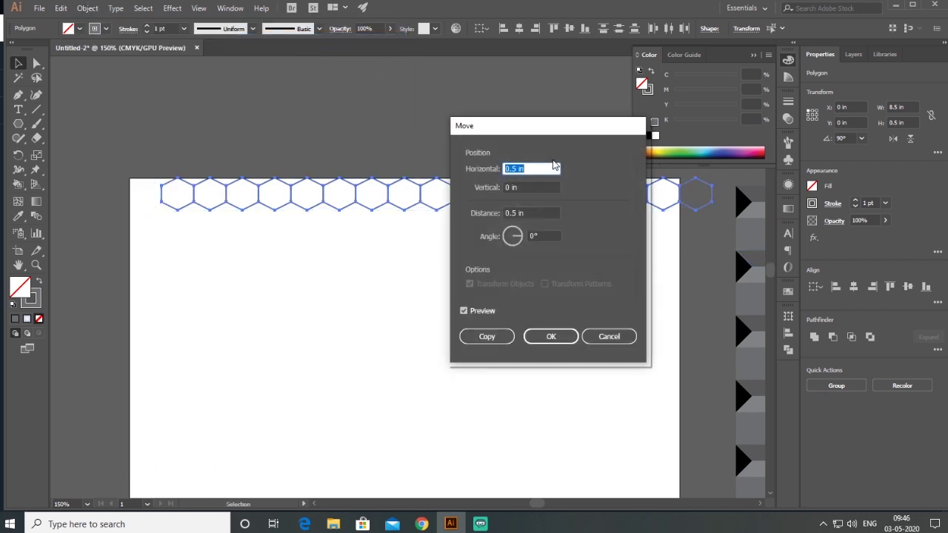
text(.25)
key(Tab)
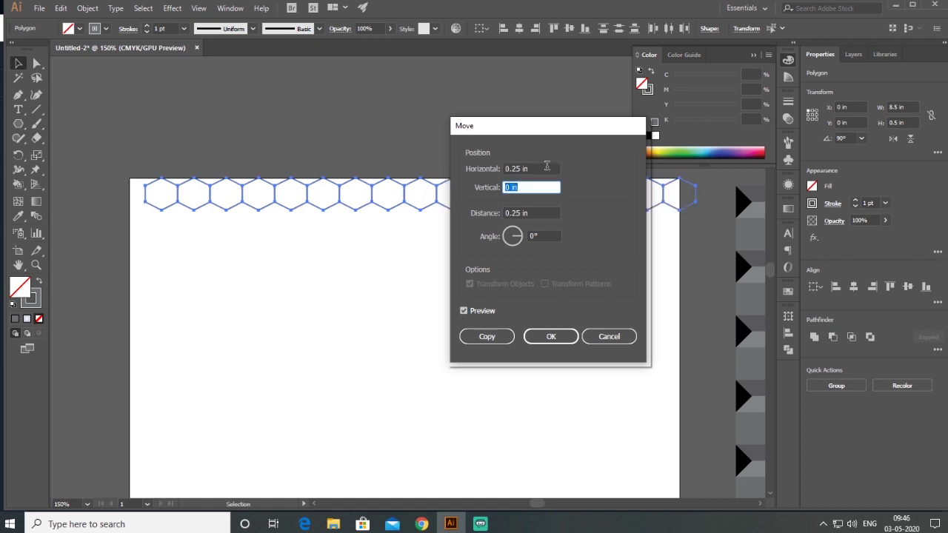
text(.125)
key(Tab)
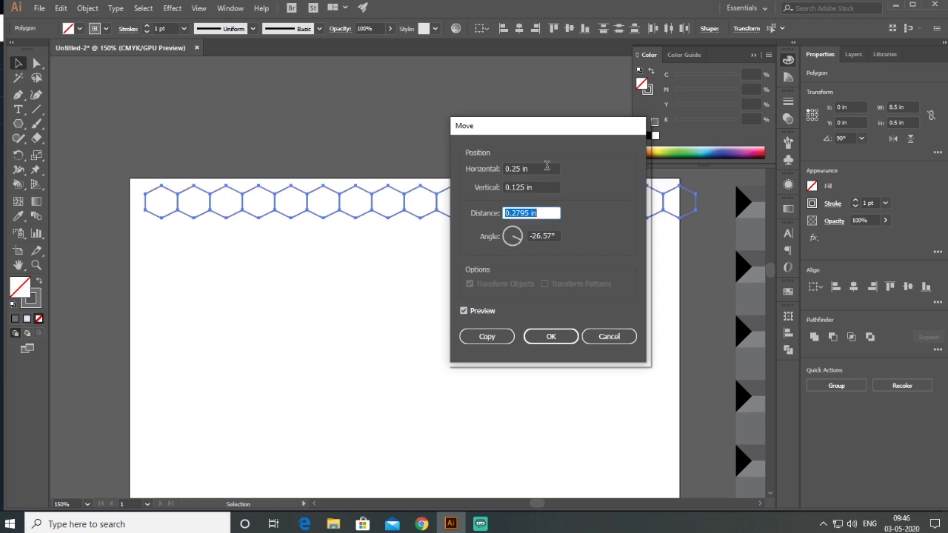
click(491, 338)
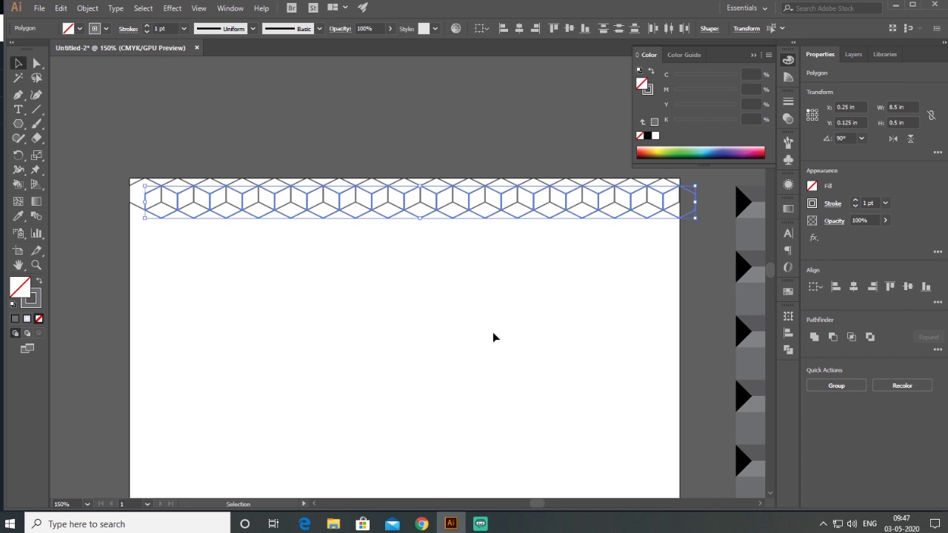
Deselect the row and annotate the first hexagon's width with Paintbrush lines, a .5 label above it and small marks on its half-width.
click(338, 307)
scroll(248, 221, up, 2)
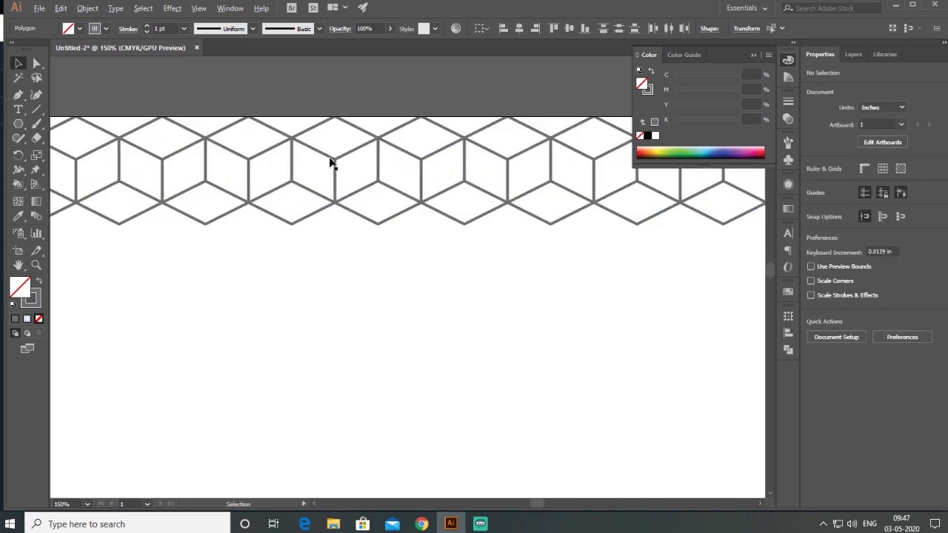
scroll(332, 163, up, 2)
scroll(354, 193, down, 5)
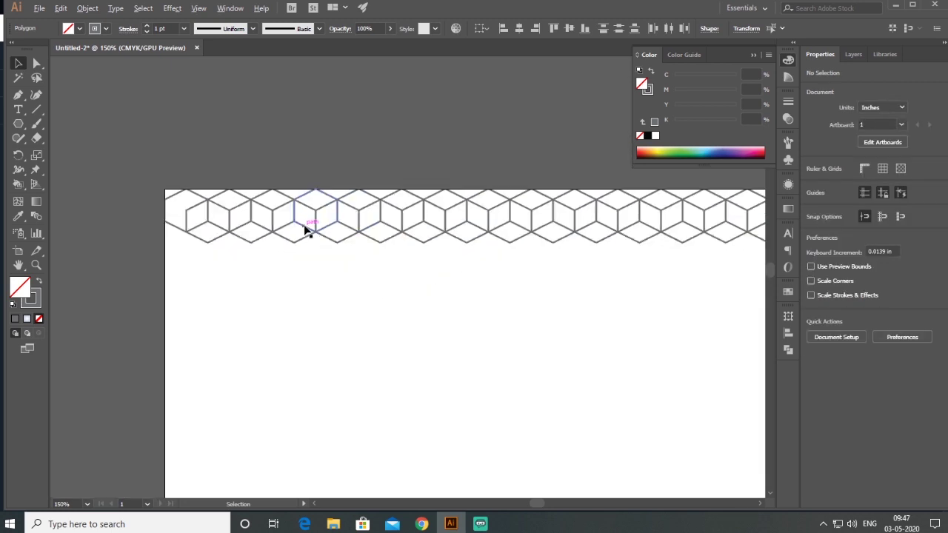
scroll(306, 230, up, 3)
scroll(240, 158, up, 4)
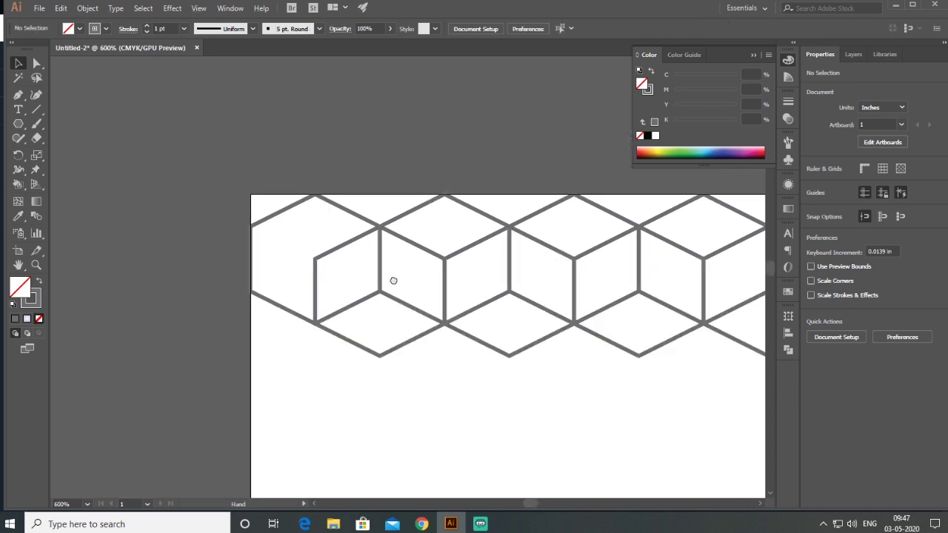
click(38, 126)
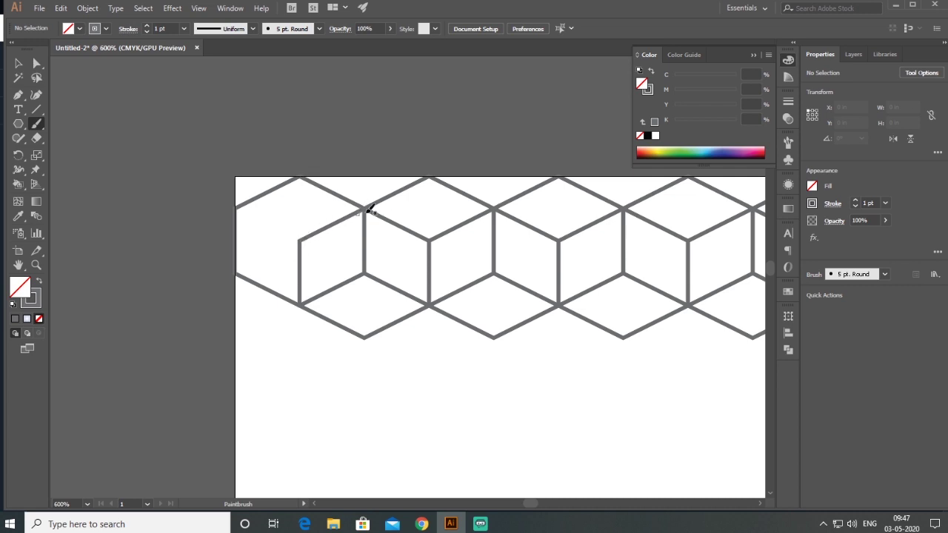
mouse_move(238, 239)
mouse_down()
mouse_move(299, 240)
mouse_move(239, 239)
mouse_up()
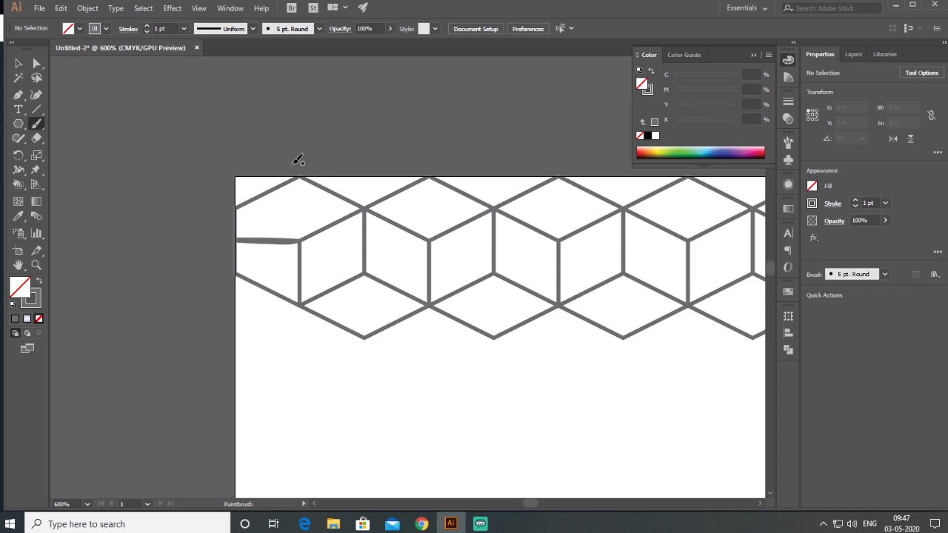
mouse_move(238, 178)
mouse_down()
mouse_move(240, 153)
mouse_move(363, 149)
mouse_move(361, 195)
mouse_move(292, 133)
mouse_move(319, 144)
mouse_move(327, 117)
mouse_up()
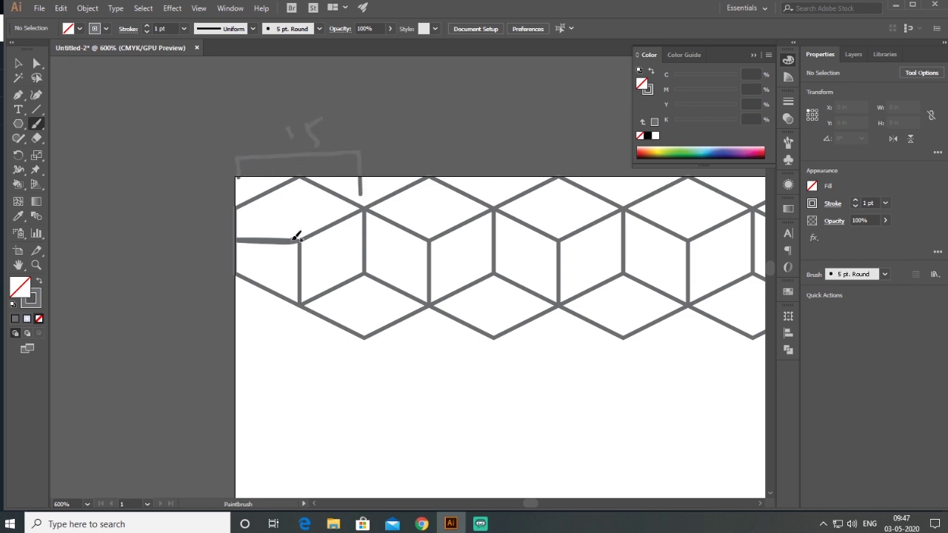
drag(296, 152, 296, 228)
drag(241, 251, 243, 263)
drag(259, 250, 261, 263)
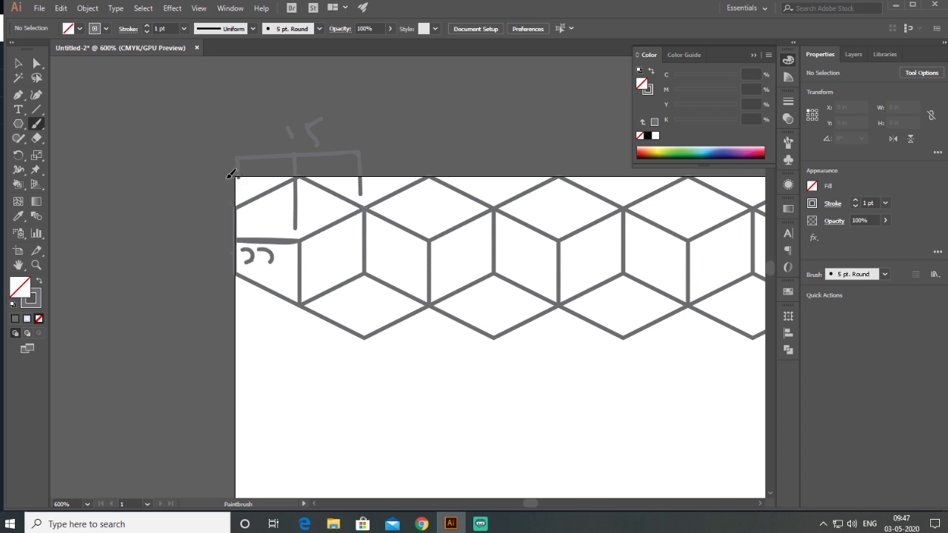
Annotate the first hexagon's height with a bracket and the labels .25 and .125, and undo all the brush marks.
mouse_move(229, 175)
mouse_down()
mouse_move(226, 260)
mouse_move(237, 303)
mouse_up()
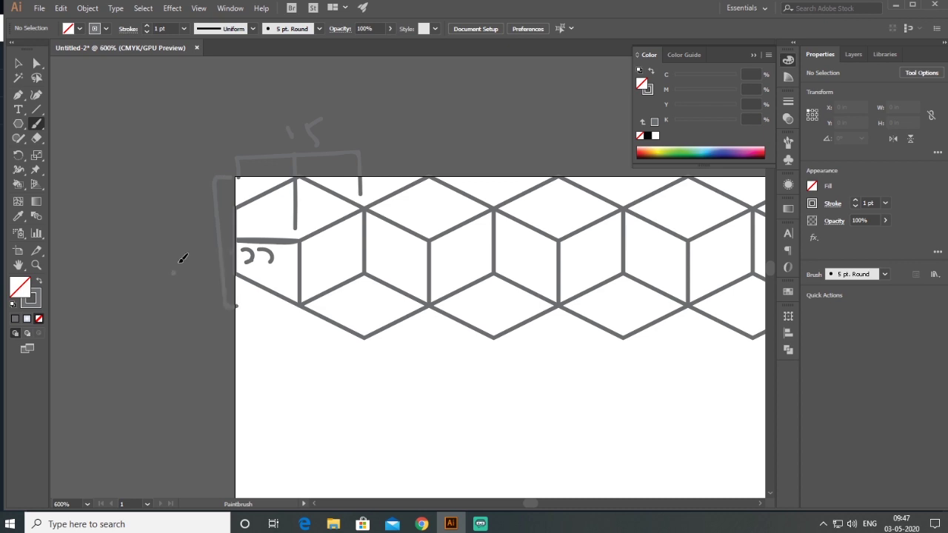
mouse_move(183, 252)
mouse_down()
mouse_move(197, 277)
mouse_move(186, 227)
mouse_up()
mouse_move(304, 235)
mouse_down()
mouse_move(312, 240)
mouse_move(158, 239)
mouse_move(186, 270)
mouse_up()
mouse_move(366, 208)
mouse_down()
mouse_move(175, 213)
mouse_move(163, 197)
mouse_move(186, 178)
mouse_move(190, 198)
mouse_move(196, 177)
mouse_up()
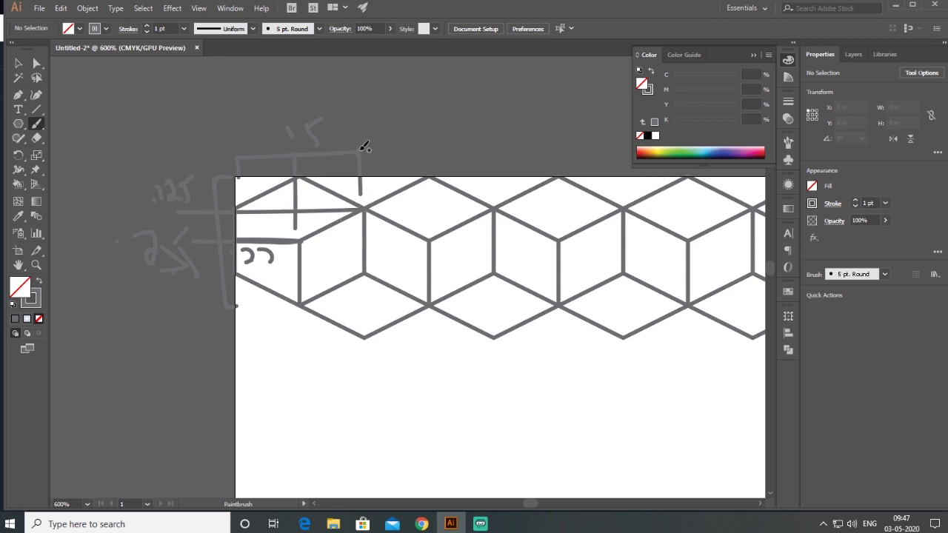
key(ctrl)
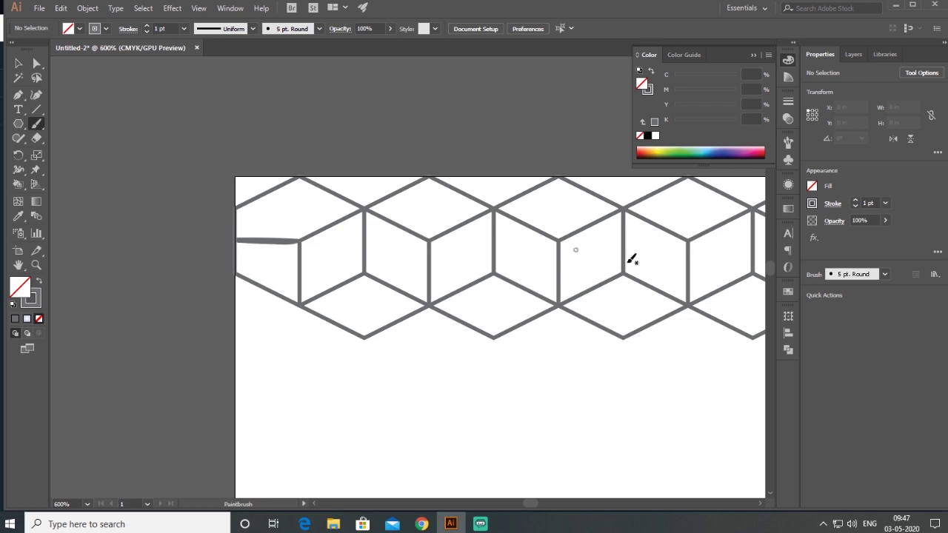
Select both overlapping hexagon rows together with the Selection tool.
key(v)
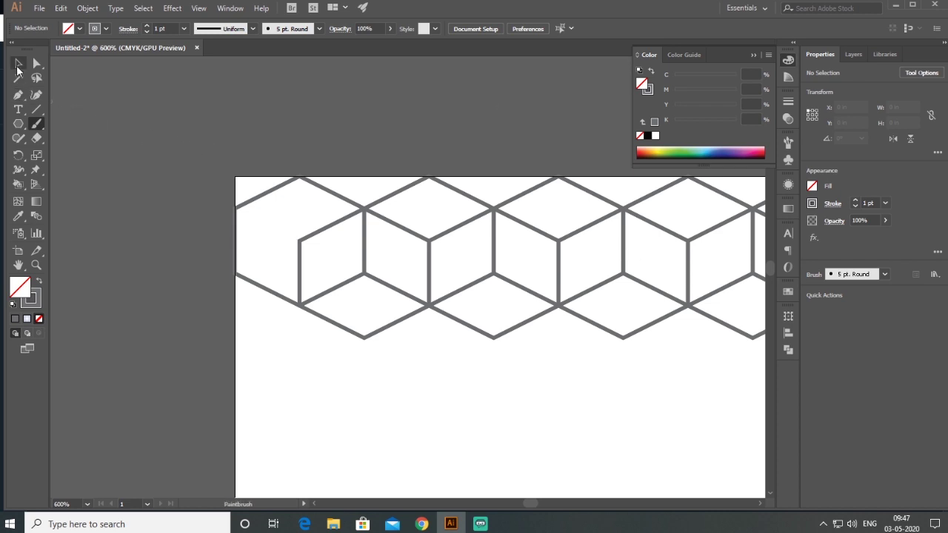
scroll(259, 295, down, 2)
scroll(259, 293, down, 3)
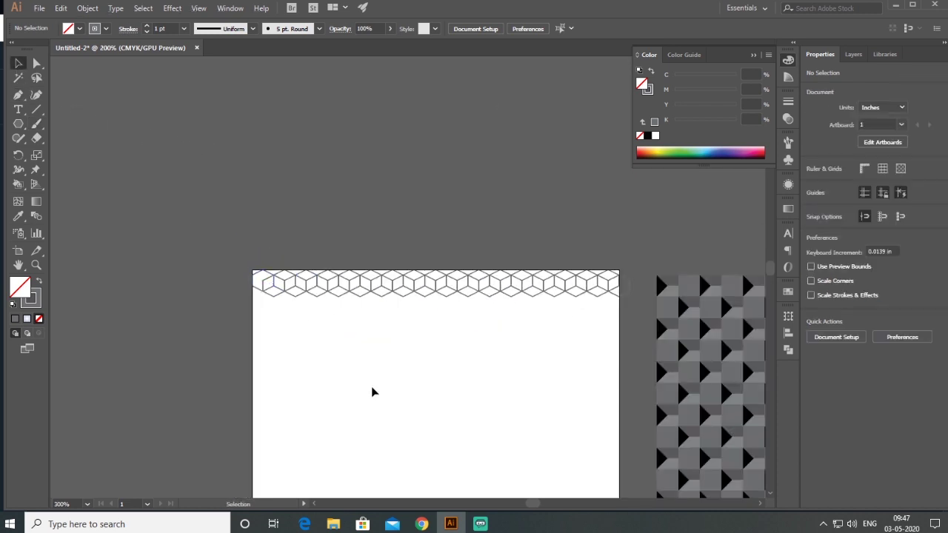
drag(466, 373, 413, 319)
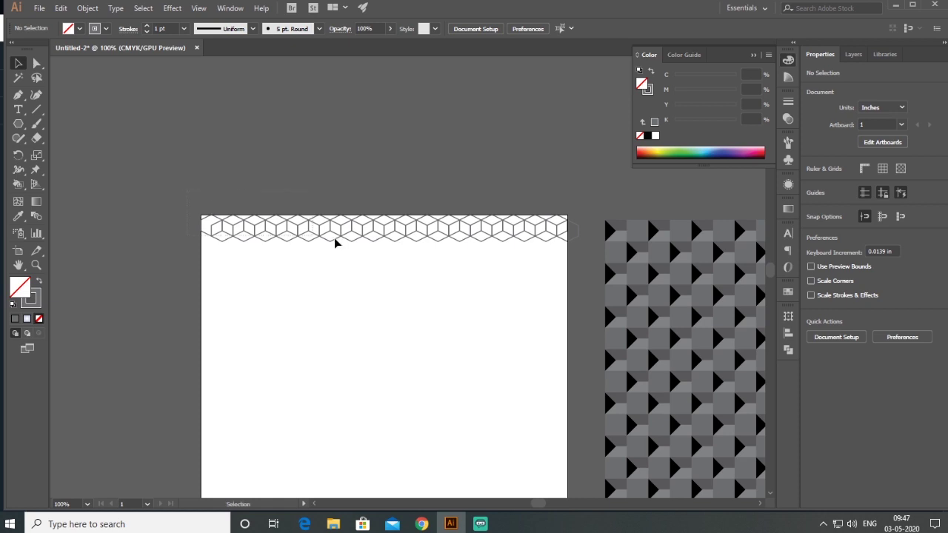
drag(335, 238, 585, 264)
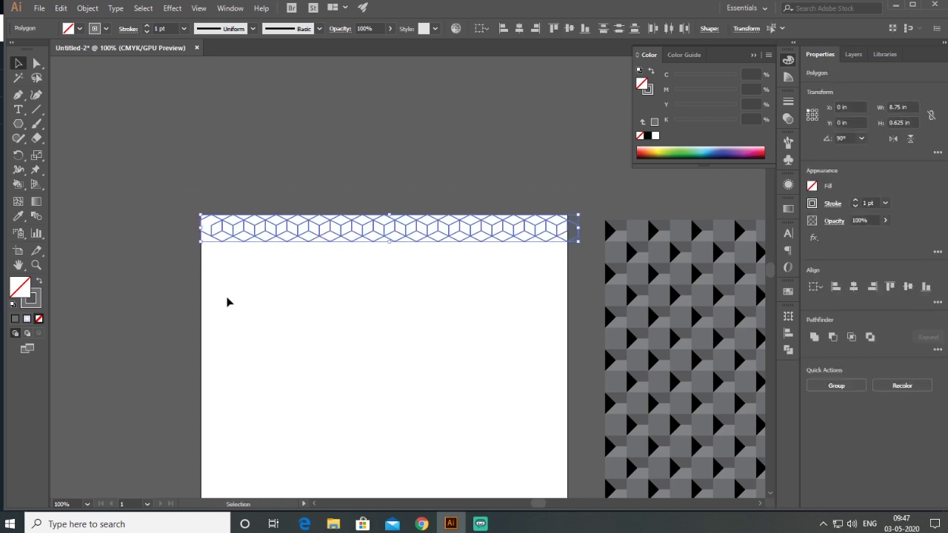
Convert the selected rows into a Live Paint group with the Live Paint Bucket, using the tan swatch C=25 M=40 Y=65 K=0.
click(18, 186)
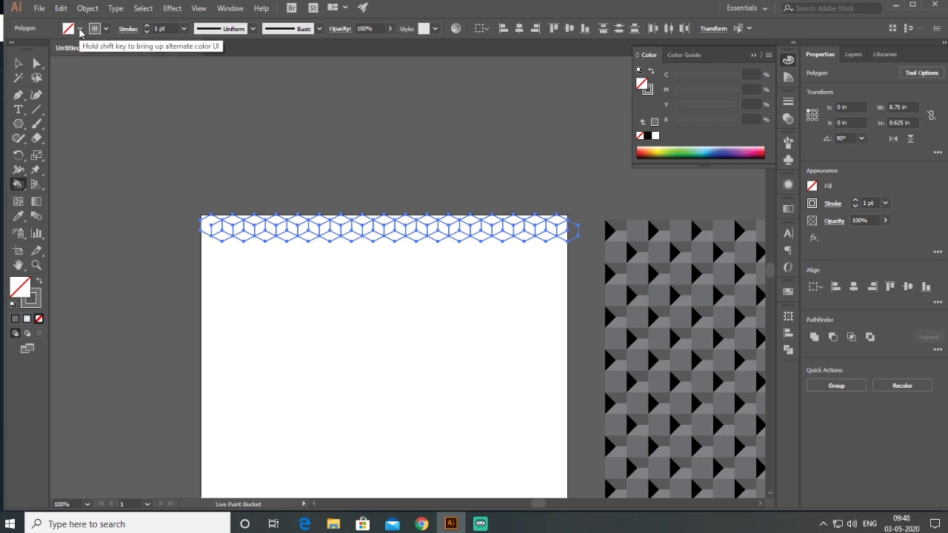
click(80, 30)
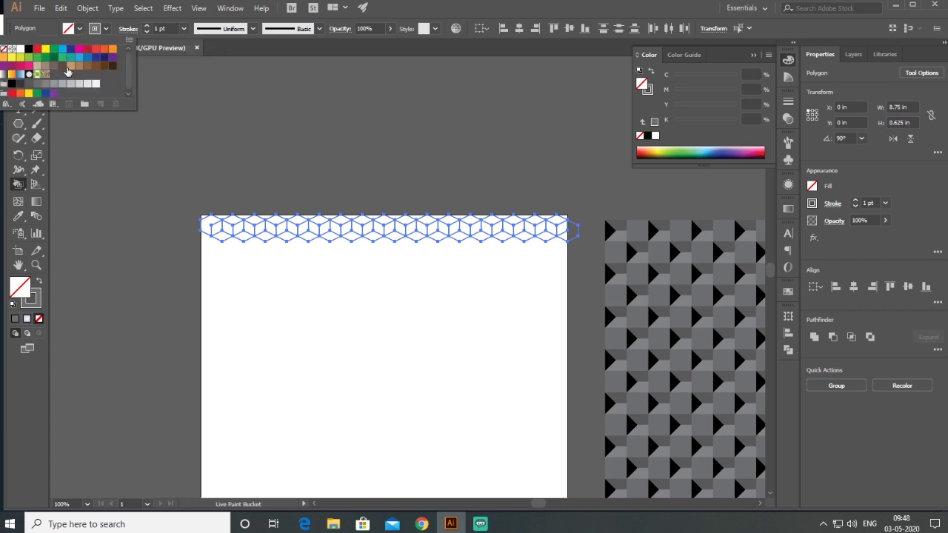
click(70, 69)
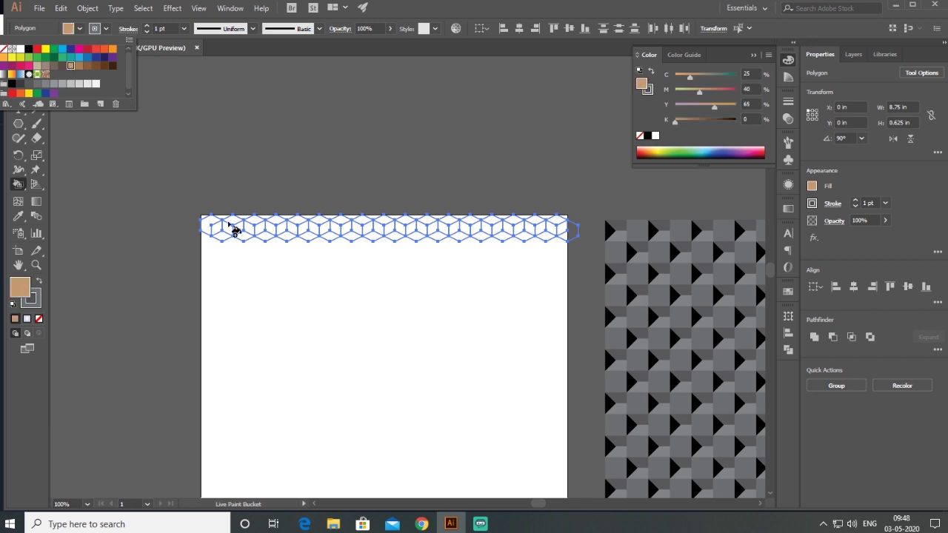
click(221, 230)
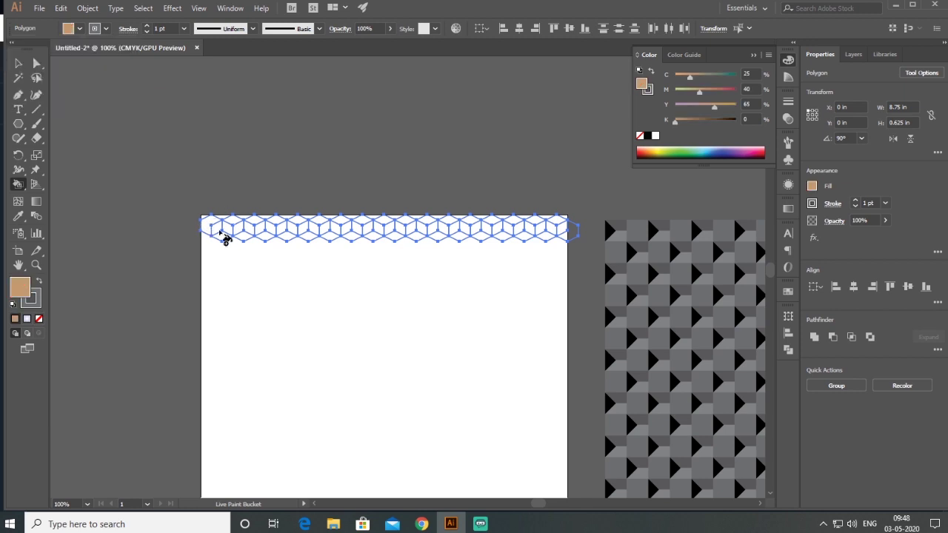
Fill the right-hand face of every cube across the artboard's width with the tan colour.
scroll(221, 230, up, 2)
click(275, 224)
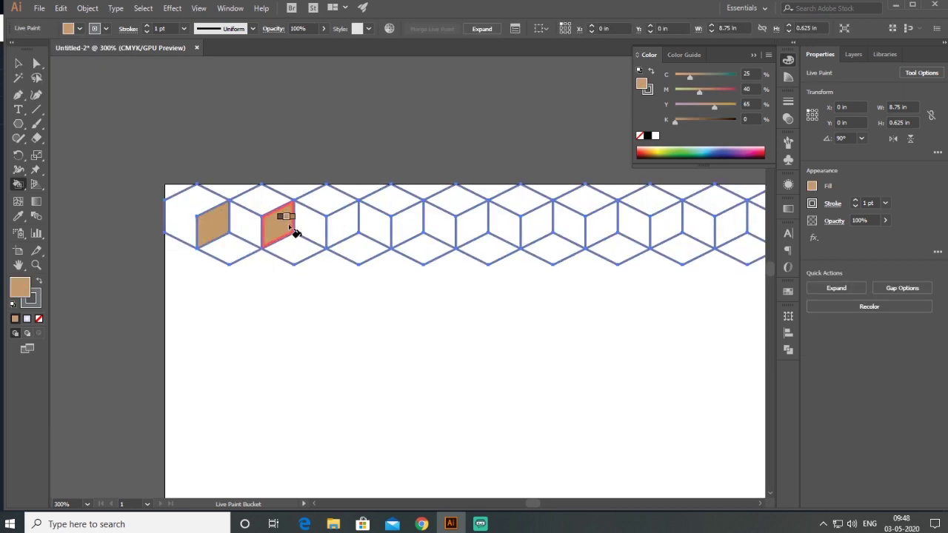
click(343, 224)
click(406, 228)
click(472, 226)
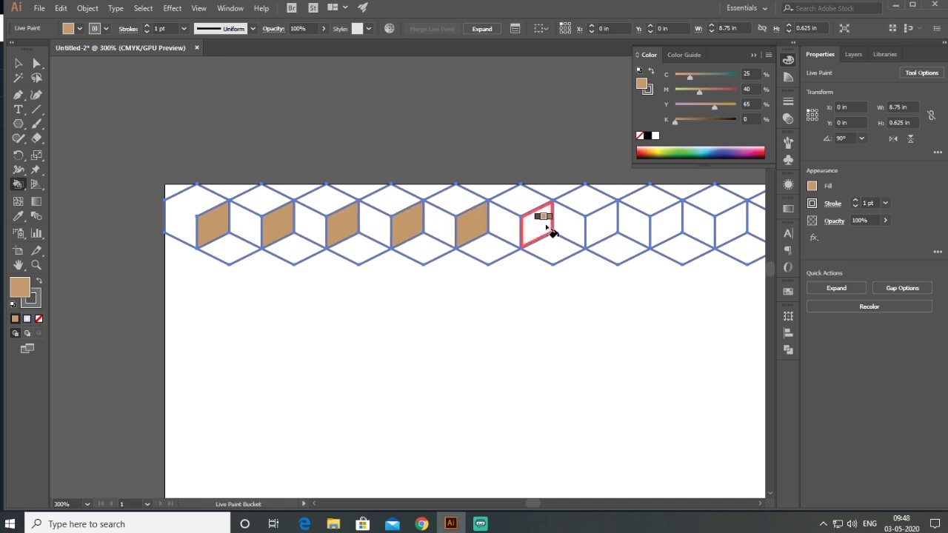
click(537, 227)
click(603, 228)
scroll(376, 226, down, 2)
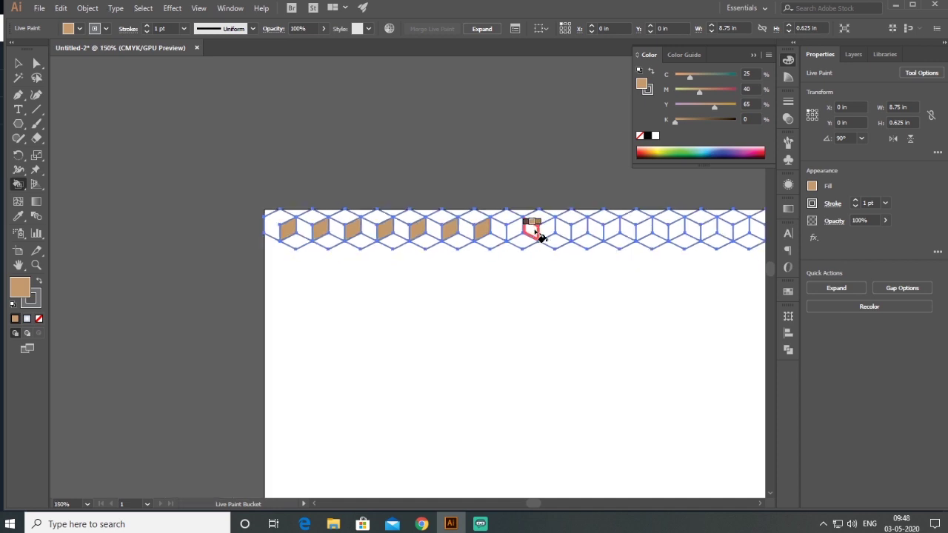
click(516, 230)
click(550, 231)
click(577, 230)
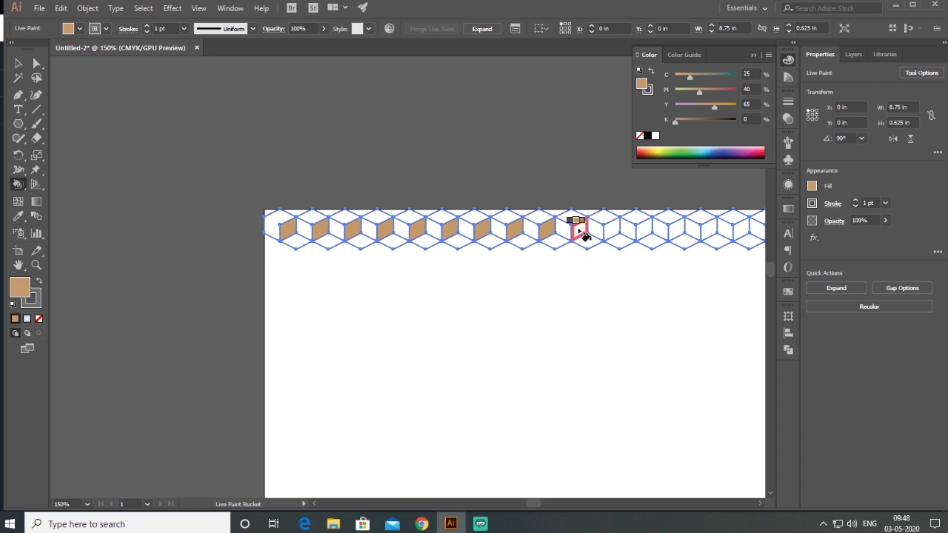
click(612, 230)
click(646, 236)
click(682, 233)
click(711, 233)
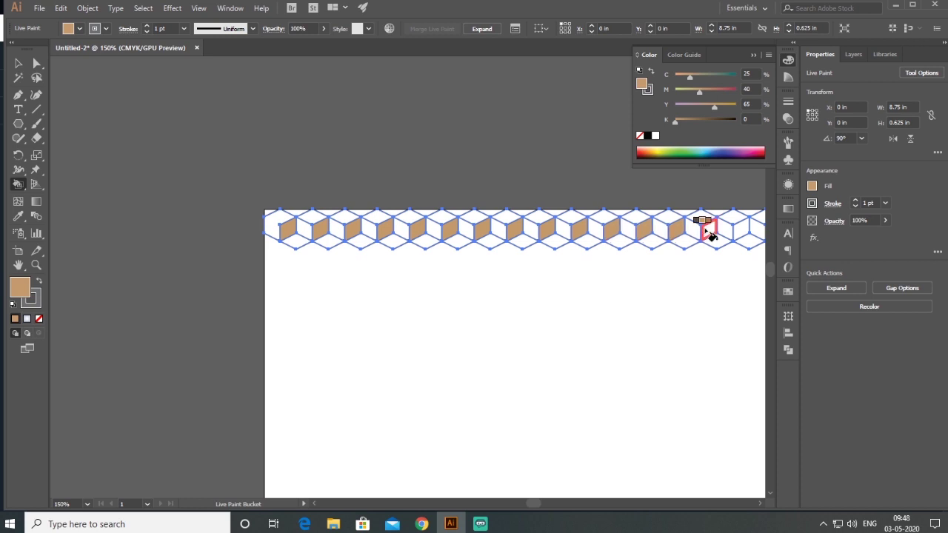
drag(675, 267, 443, 266)
click(510, 231)
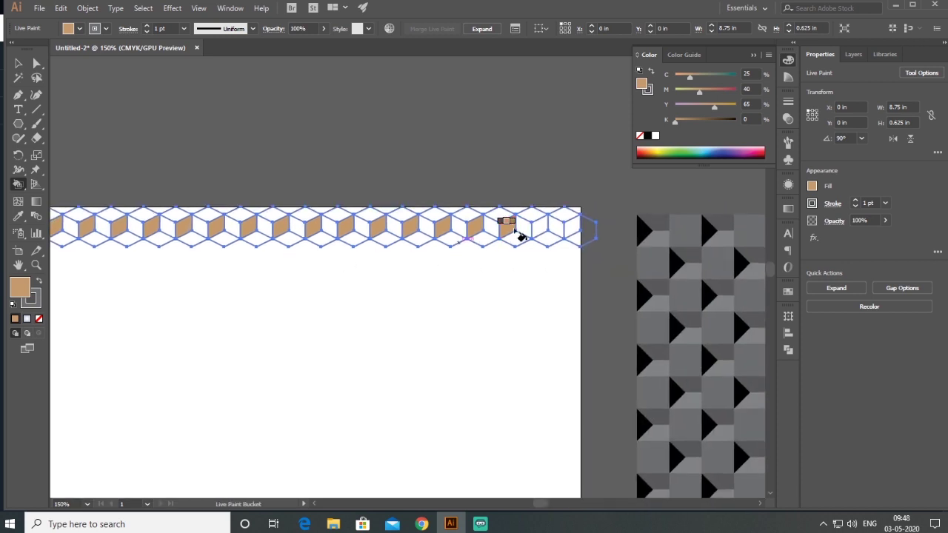
click(540, 231)
click(572, 237)
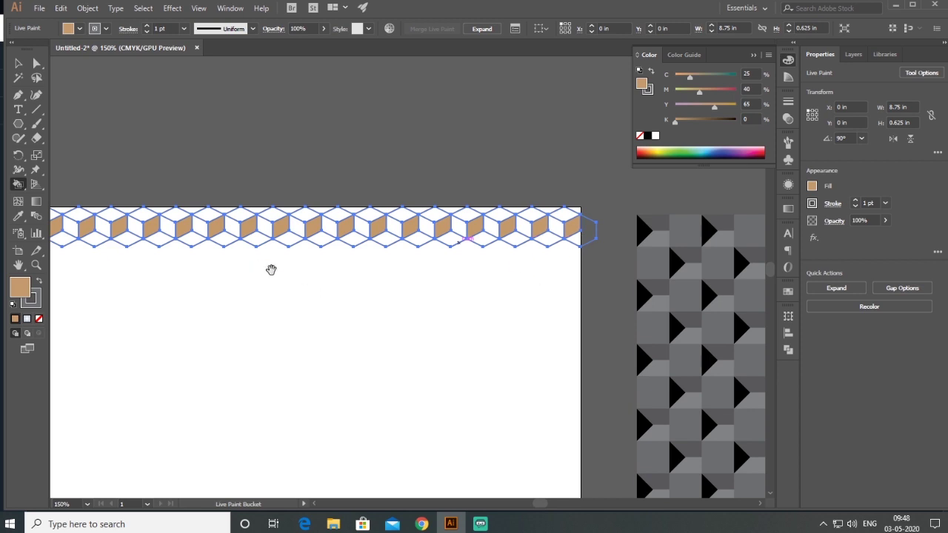
Set the fill to the brown swatch C=35 M=60 Y=80 K=25 and paint the left-hand face of every cube.
drag(271, 269, 364, 231)
click(79, 28)
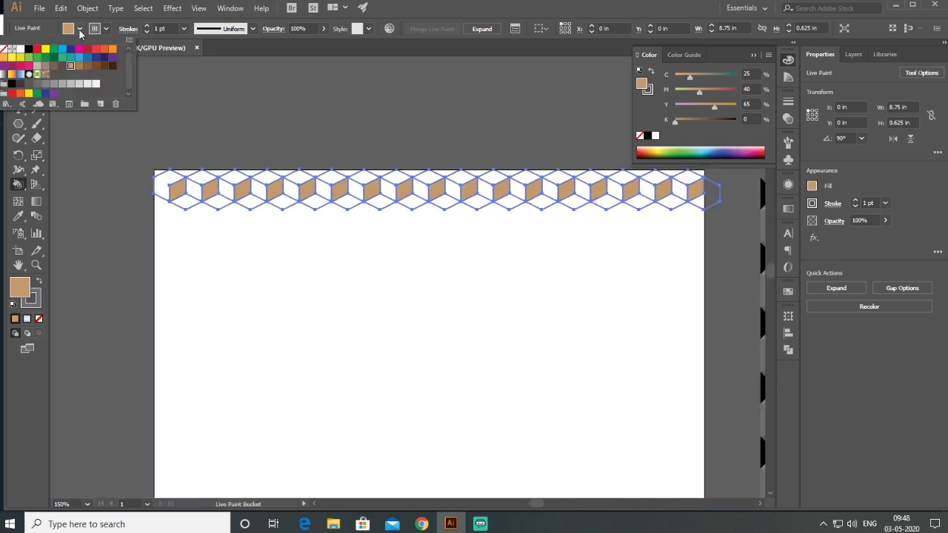
double_click(88, 68)
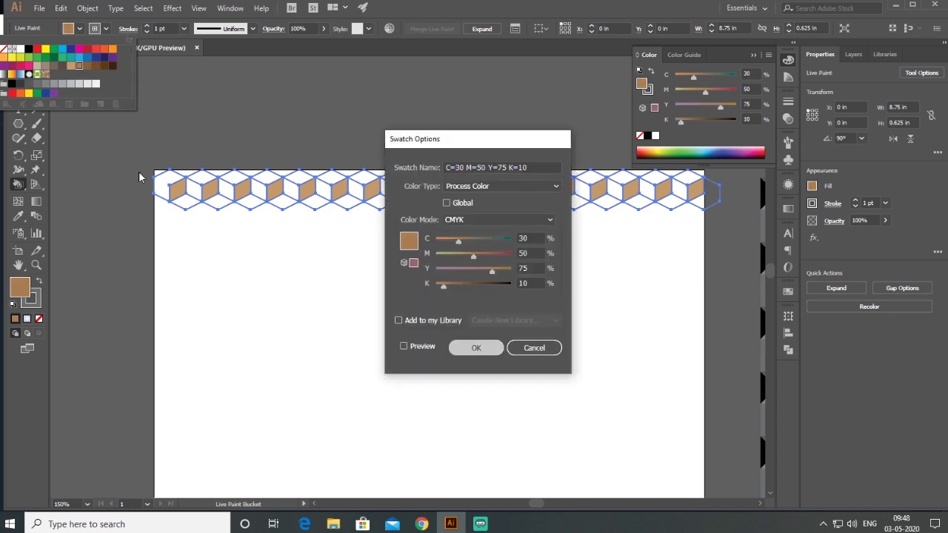
key(Escape)
click(88, 65)
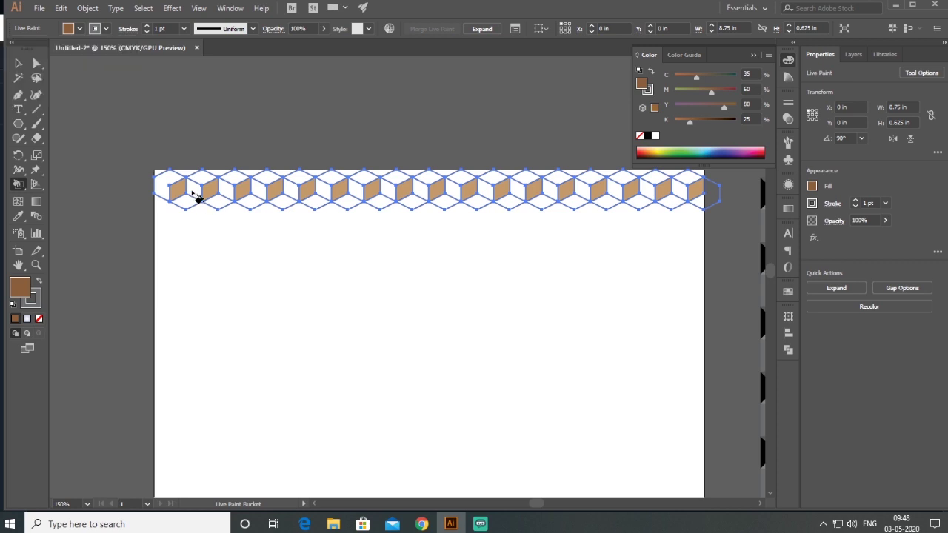
drag(194, 195, 689, 191)
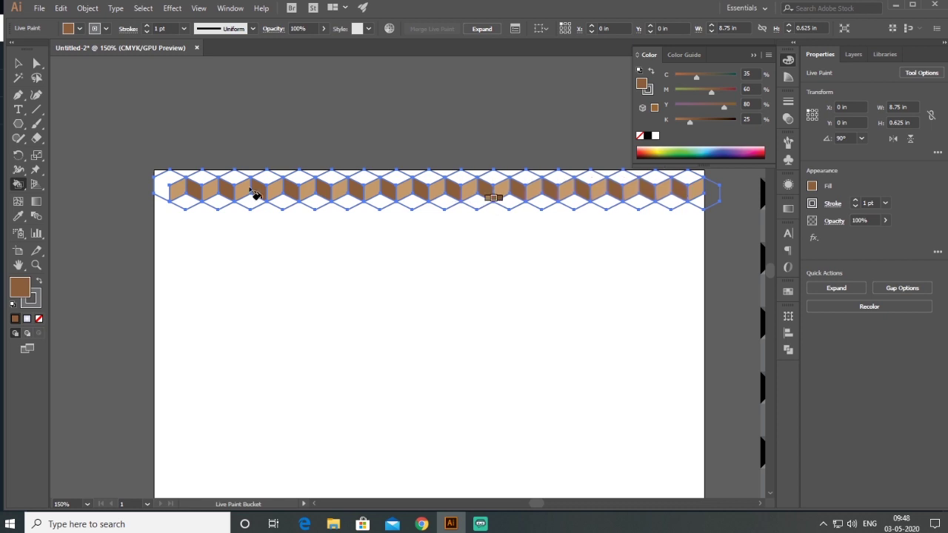
Set the fill to the dark brown swatch C=40 M=65 Y=90 K=35 and paint the top face of every cube.
click(81, 30)
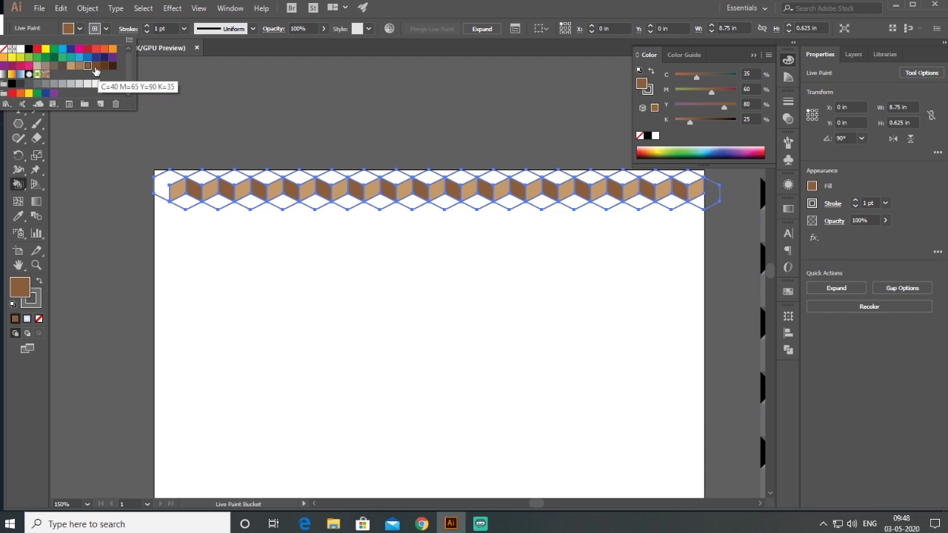
click(96, 65)
click(202, 183)
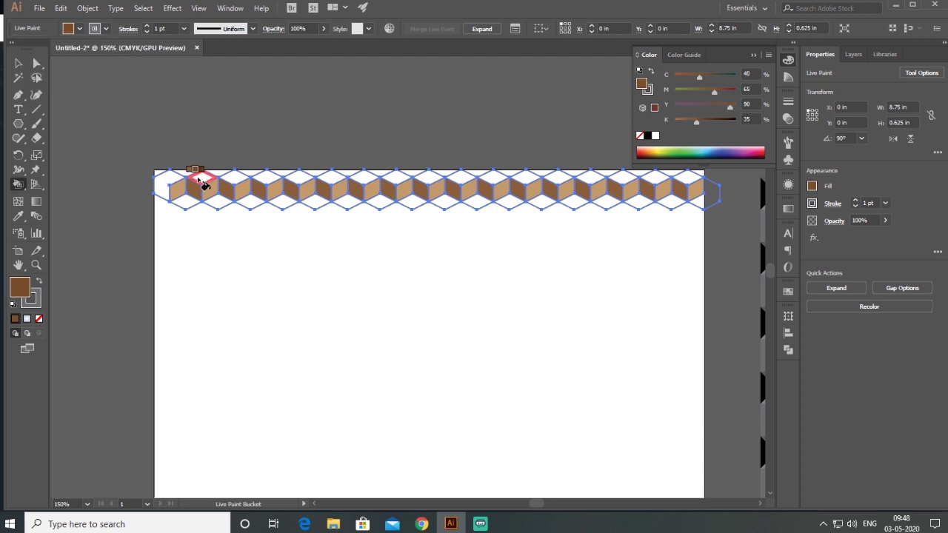
click(239, 185)
click(265, 183)
click(304, 183)
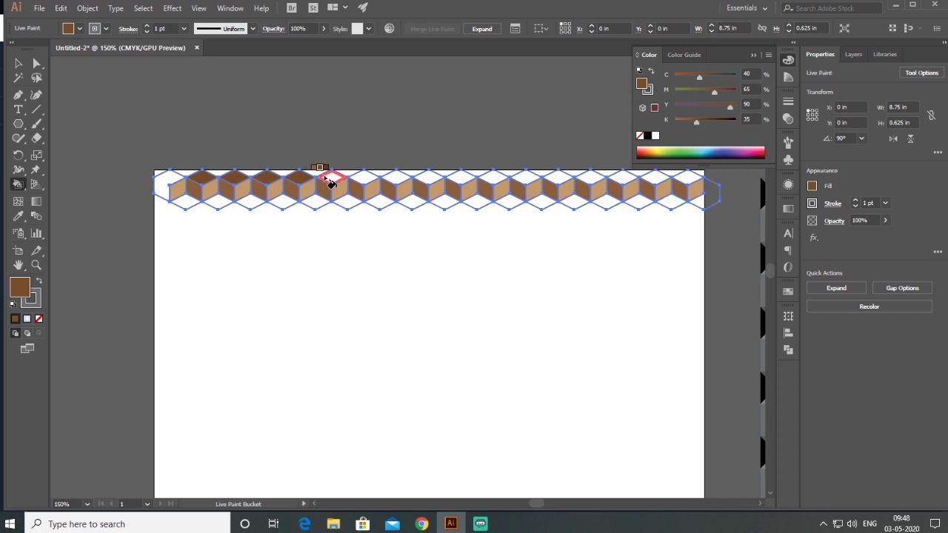
click(331, 183)
click(364, 182)
click(397, 182)
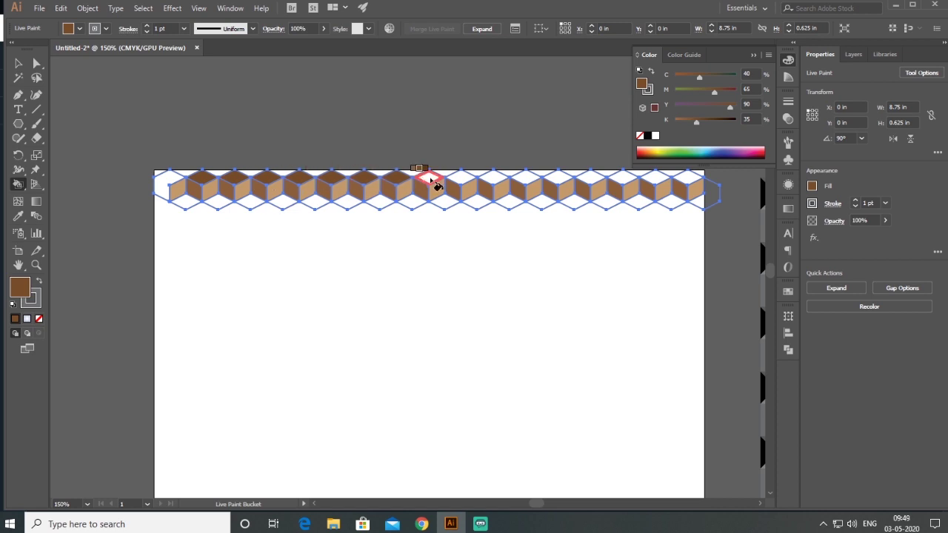
click(428, 183)
click(460, 183)
click(492, 183)
click(530, 181)
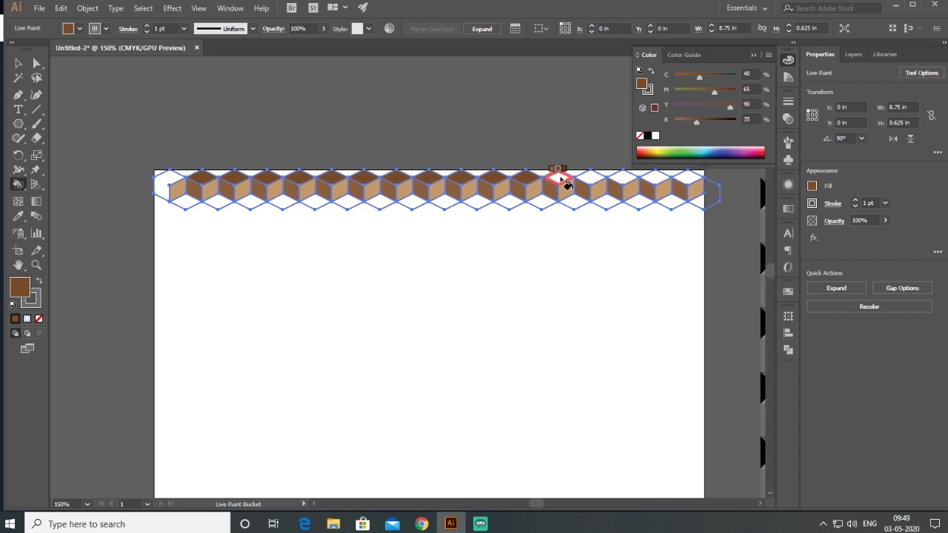
click(561, 181)
click(593, 182)
click(630, 184)
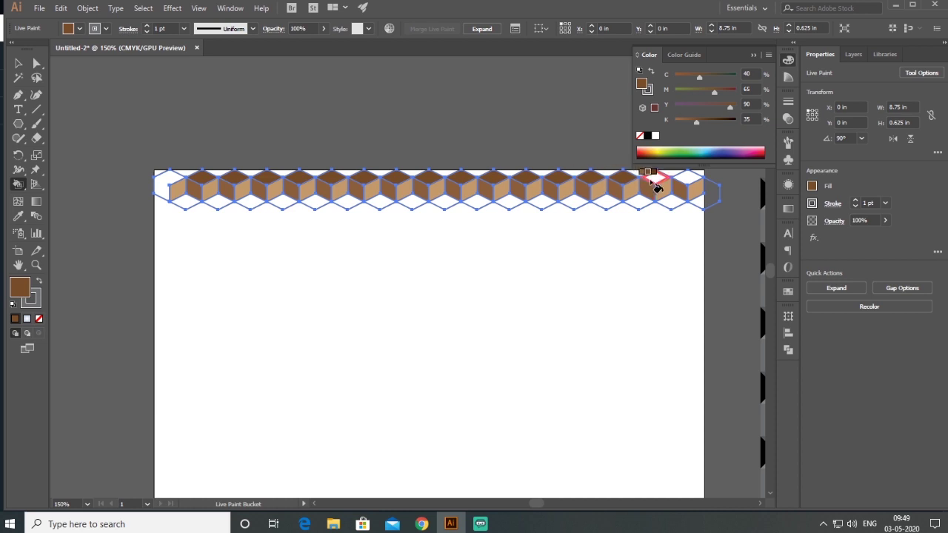
click(657, 183)
click(687, 181)
Set the stroke of the painted cube row to none, deselect it and inspect the cube edges up close.
drag(310, 291, 260, 287)
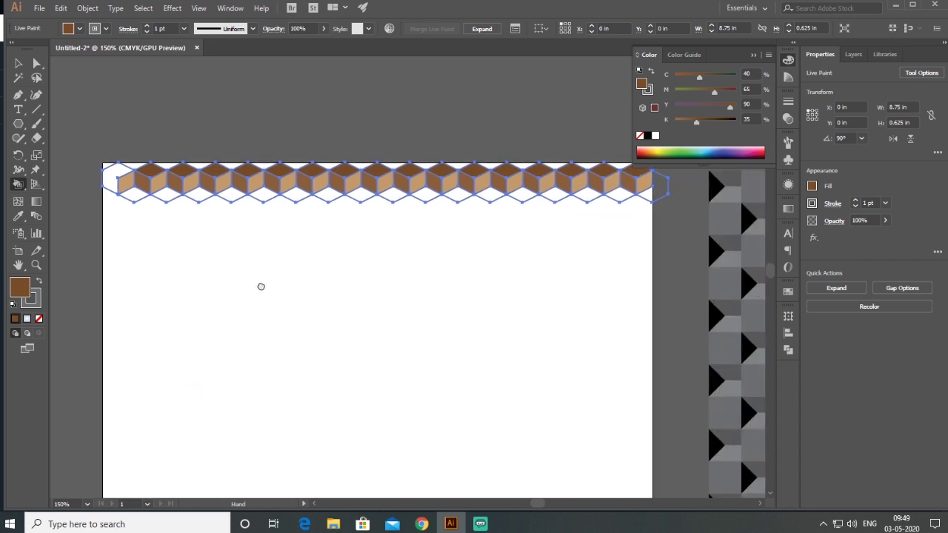
click(32, 304)
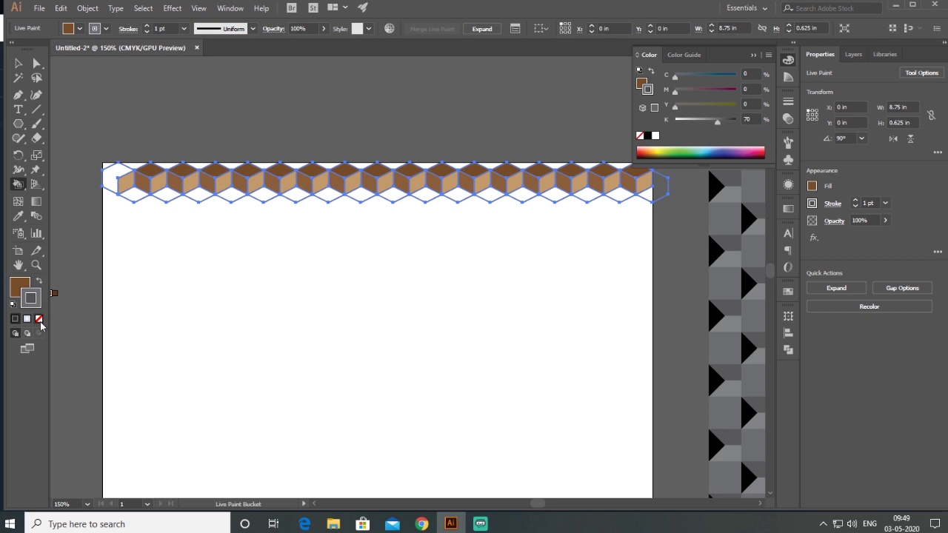
click(39, 319)
click(19, 64)
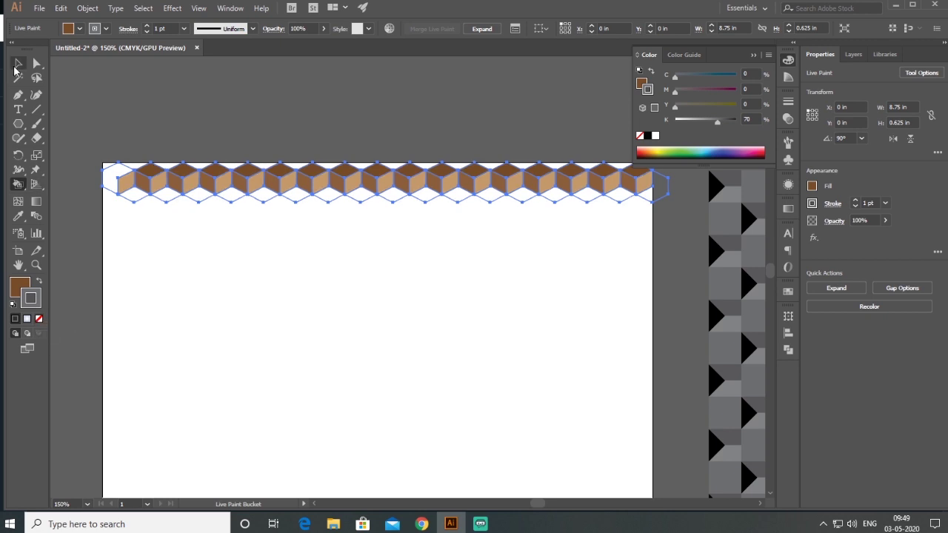
click(209, 113)
scroll(366, 186, up, 5)
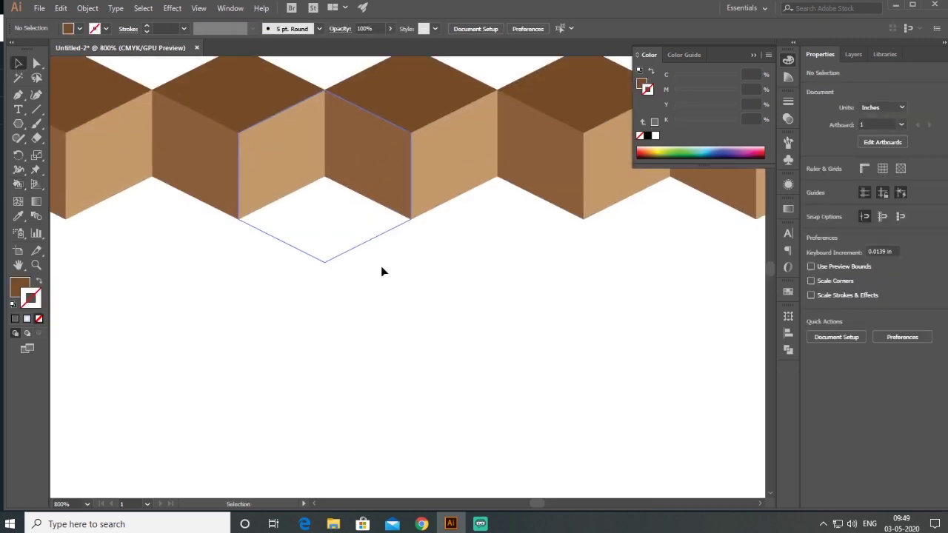
drag(392, 275, 487, 417)
scroll(484, 423, down, 1)
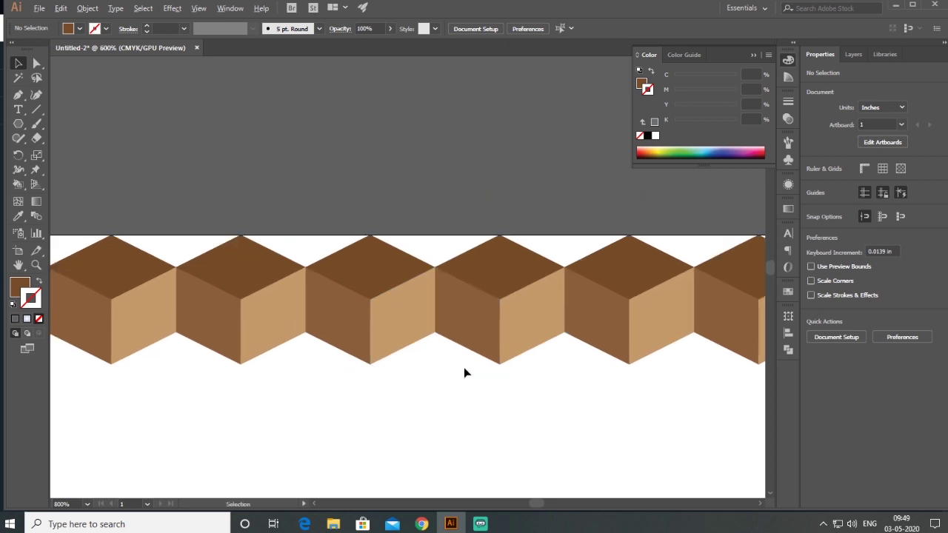
scroll(314, 225, down, 3)
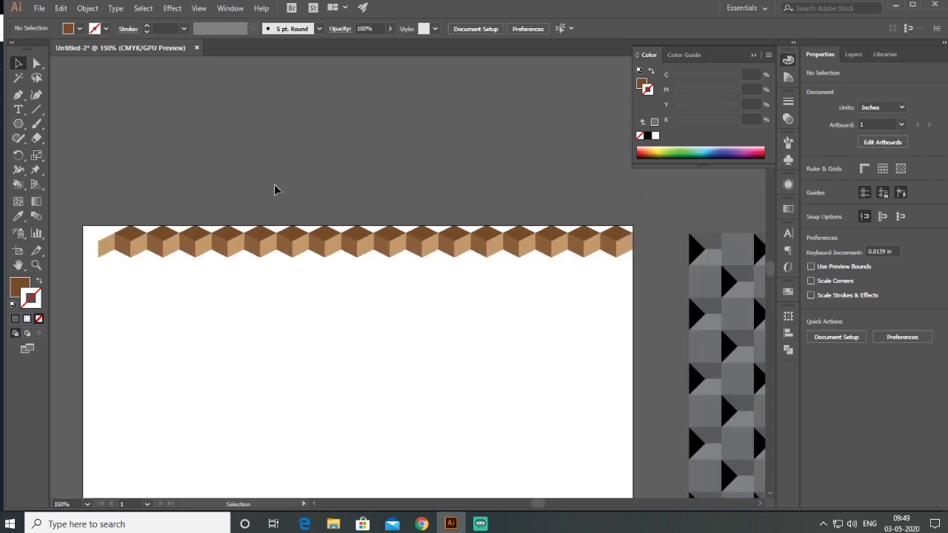
Copy the painted cube row straight down with Move, using 0 in horizontal and 0.5 in vertical.
drag(274, 191, 468, 341)
click(87, 8)
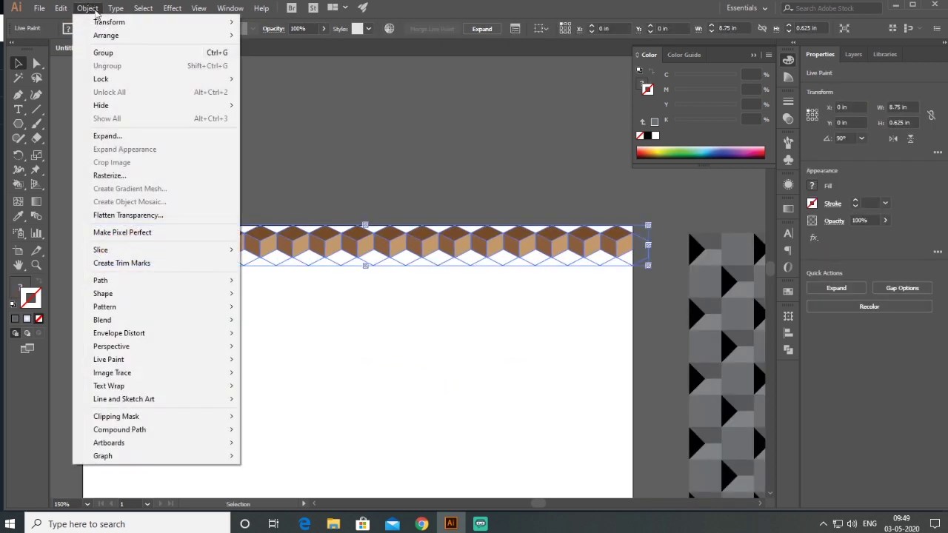
mouse_move(104, 22)
click(335, 40)
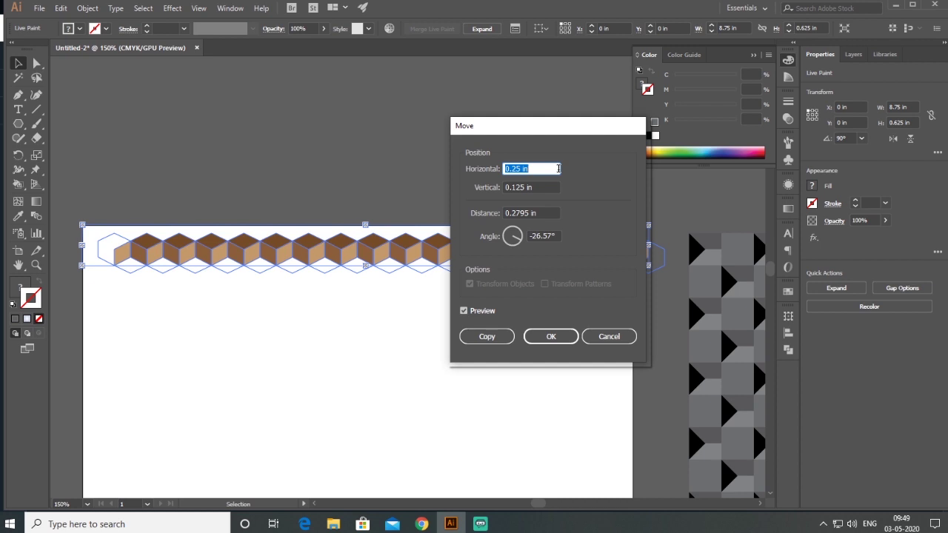
text(0)
key(Tab)
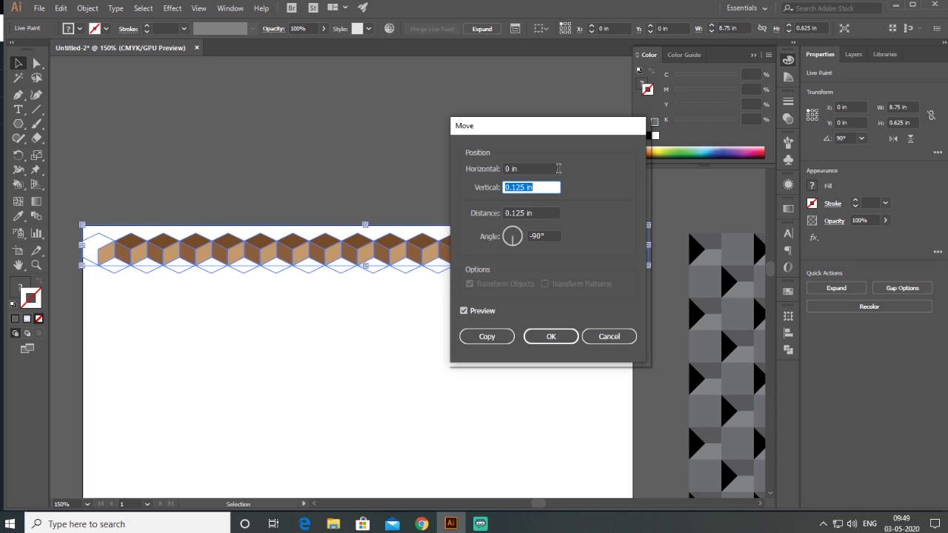
key(BackSpace)
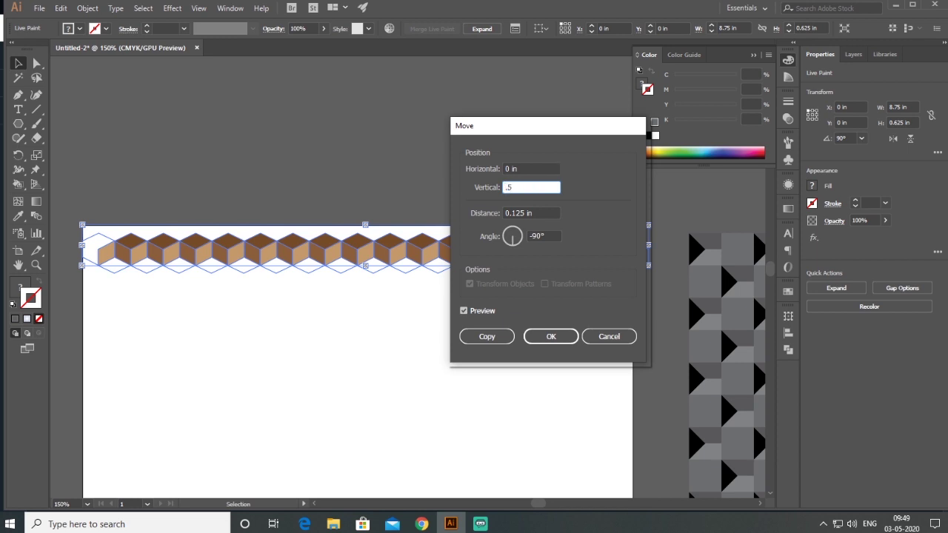
click(486, 338)
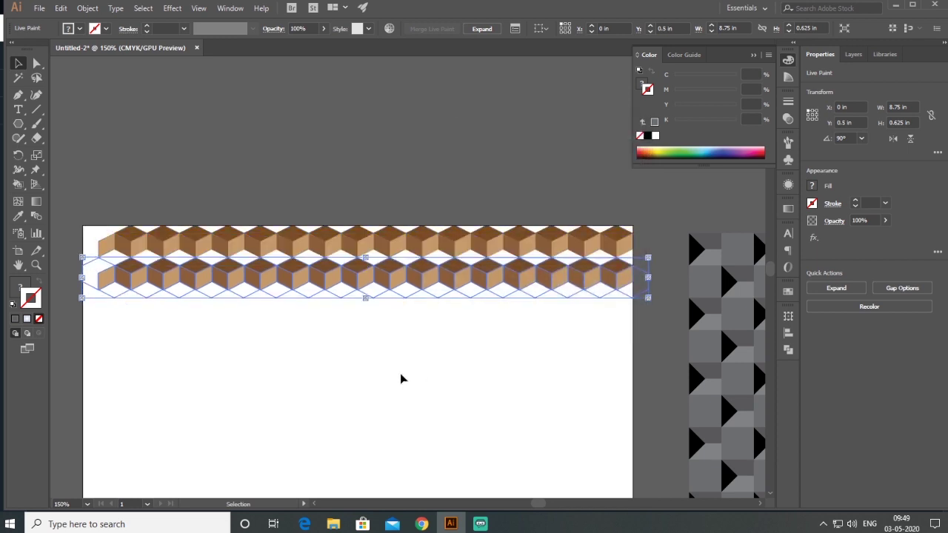
Repeat the copy transformation until the cube rows reach the artboard's bottom edge, and deselect the last row.
click(88, 7)
mouse_move(104, 23)
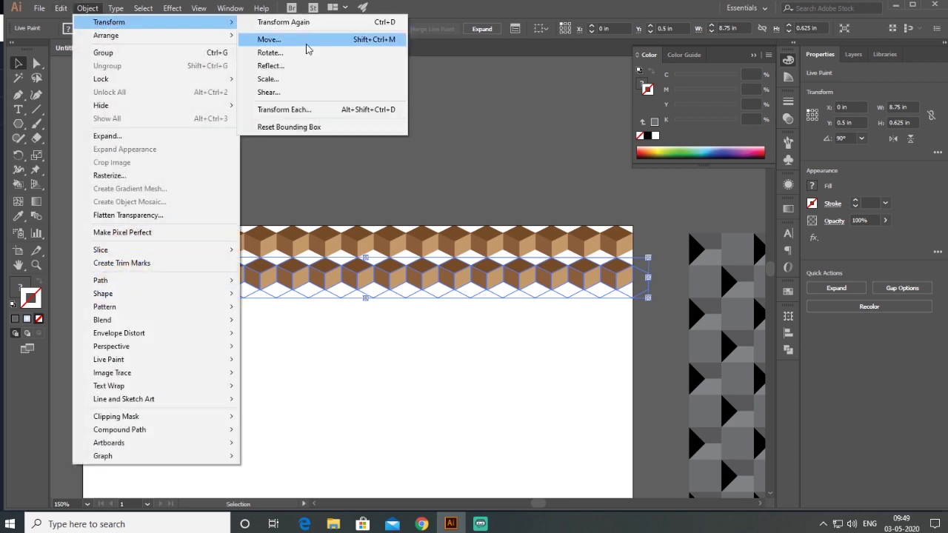
click(383, 22)
key(ctrl+d)
key(ctrl+d)
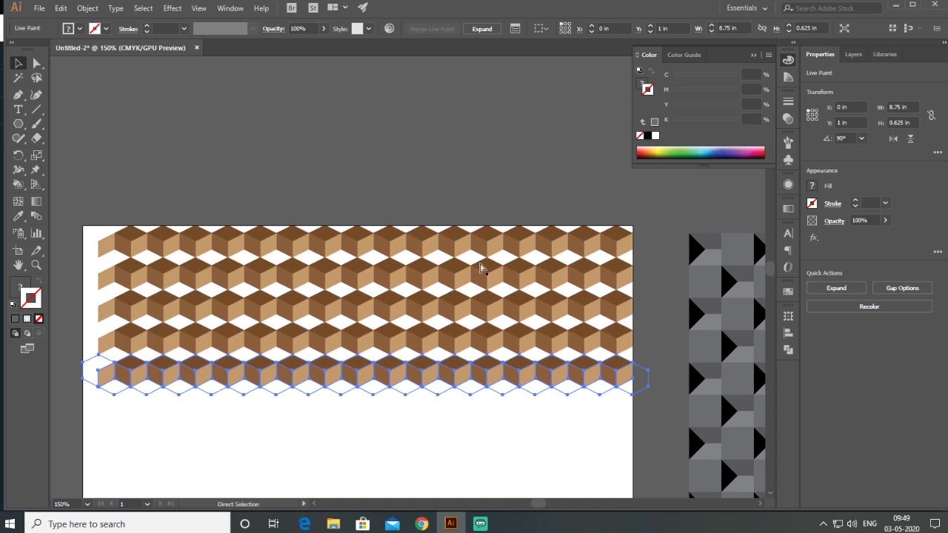
key(ctrl+d)
key(ctrl+d)
key(ctrl+d)
key(ctrl+d)
key(ctrl+d)
key(ctrl+d)
key(ctrl+d)
drag(483, 282, 483, 157)
key(ctrl+d)
key(ctrl+d)
key(ctrl+d)
key(ctrl+d)
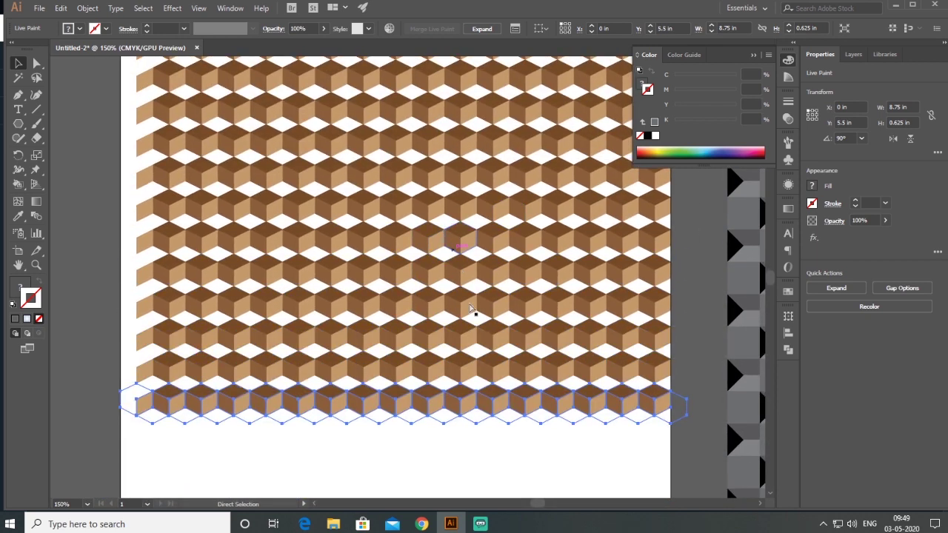
key(ctrl+d)
key(ctrl+d)
key(ctrl+d)
key(ctrl+d)
drag(484, 437, 457, 129)
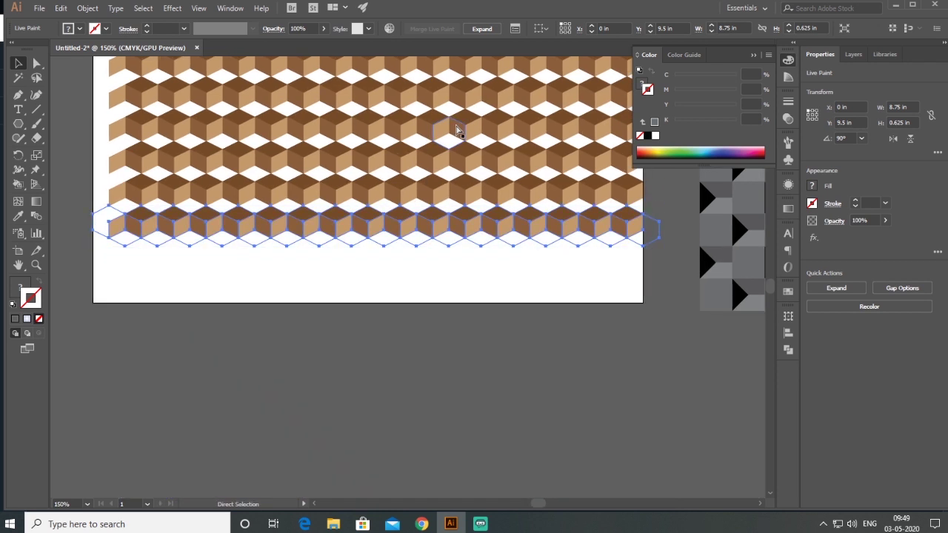
key(ctrl+d)
key(ctrl+0)
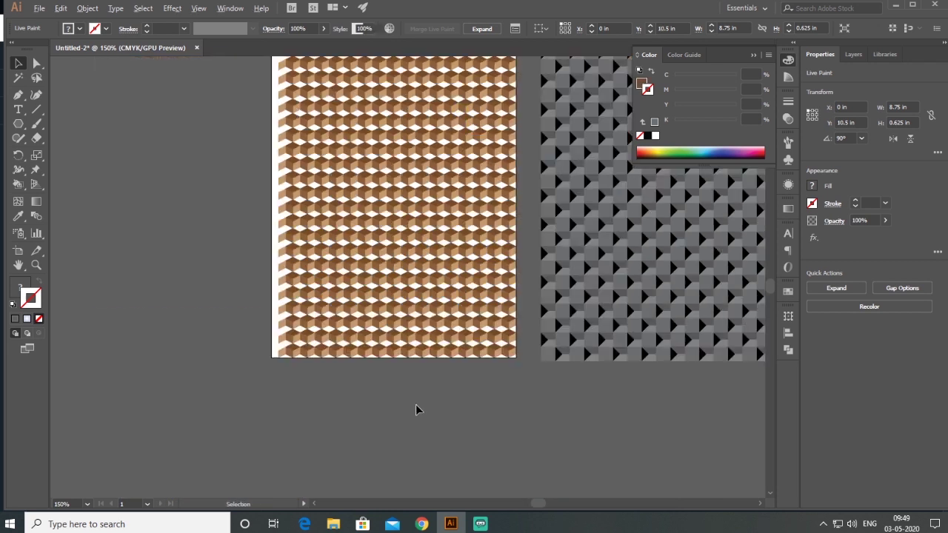
click(440, 419)
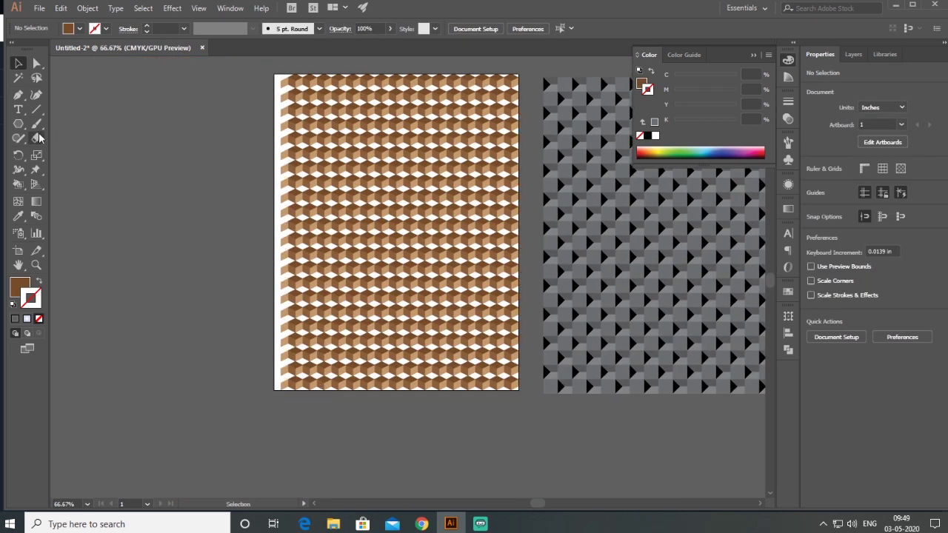
Draw a rectangle about 5.6 by 9.25 in beside the artboard and fill it with the darkest brown swatch.
click(18, 125)
click(20, 128)
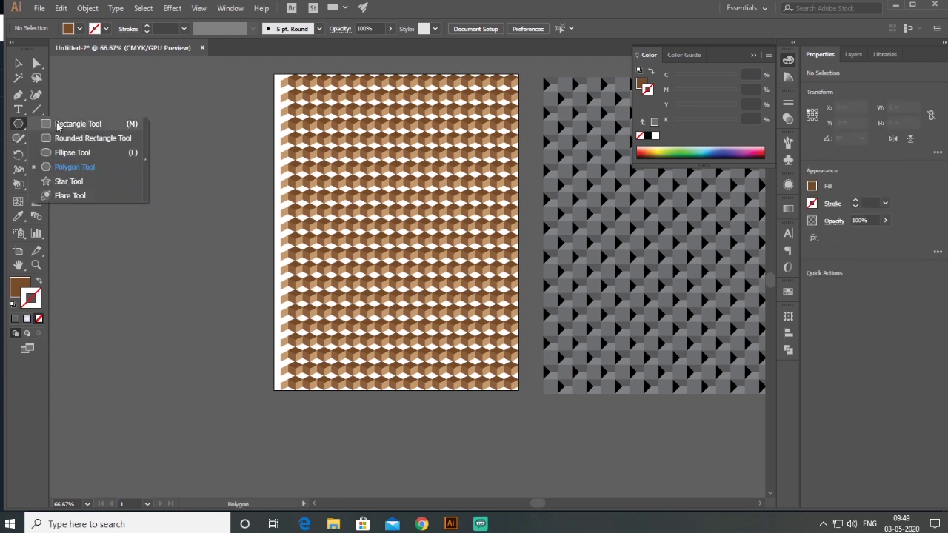
click(82, 123)
drag(92, 97, 255, 364)
click(18, 64)
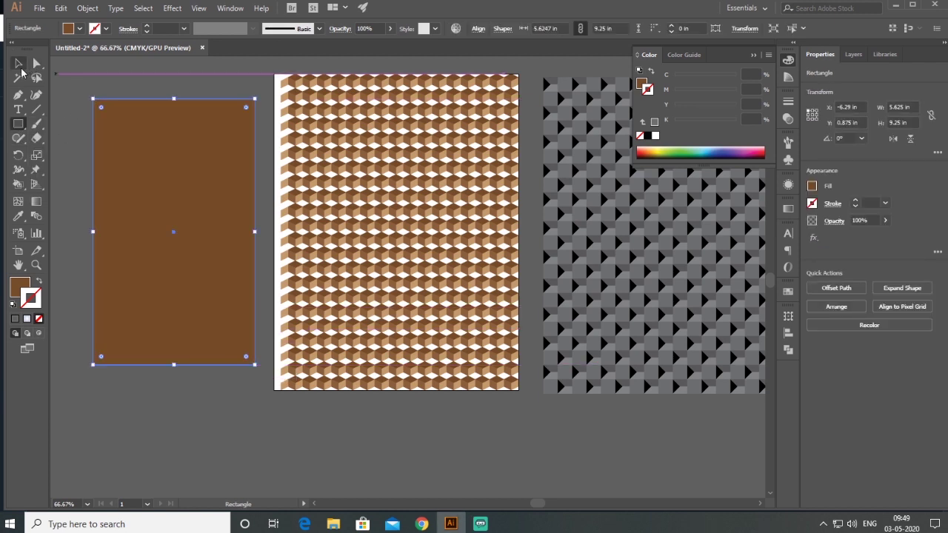
click(80, 28)
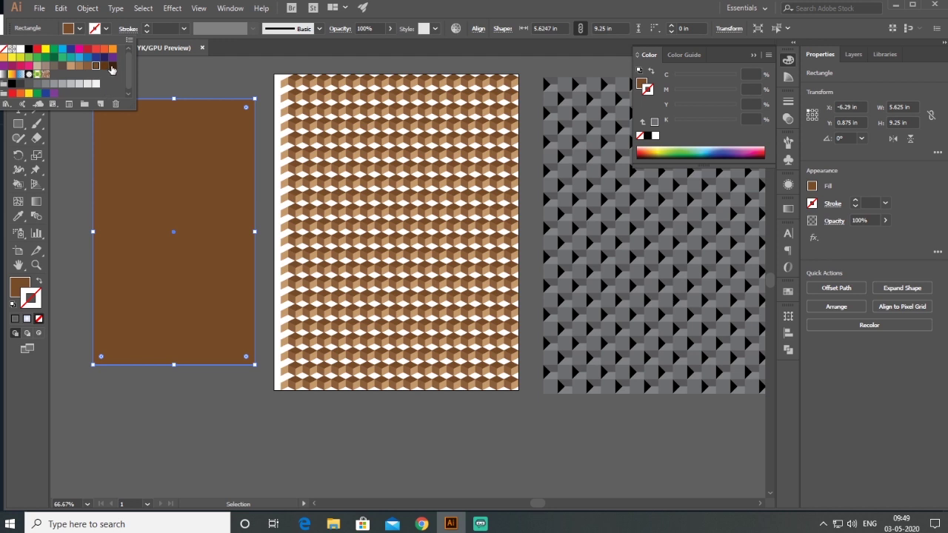
click(112, 66)
click(186, 185)
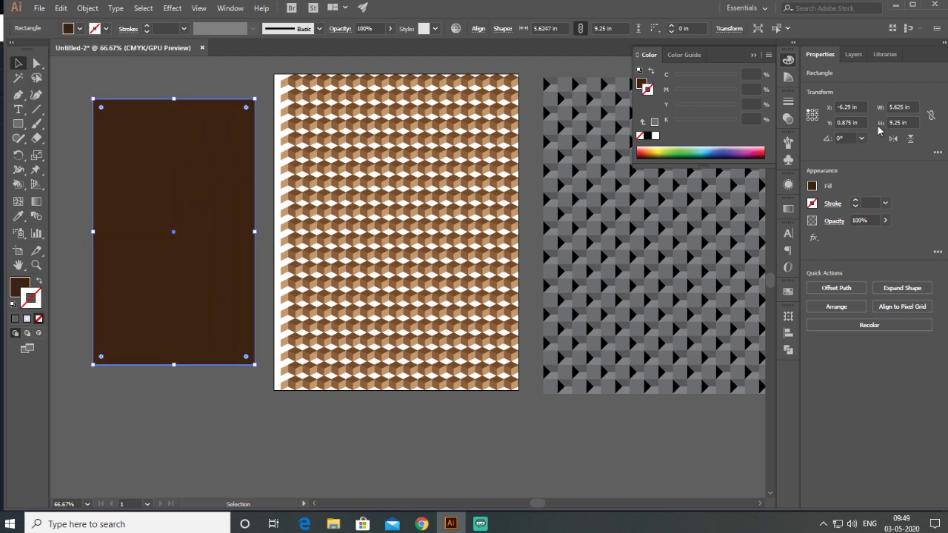
Set the dark brown rectangle's width to 8.5 in and its height to 11 in.
click(911, 107)
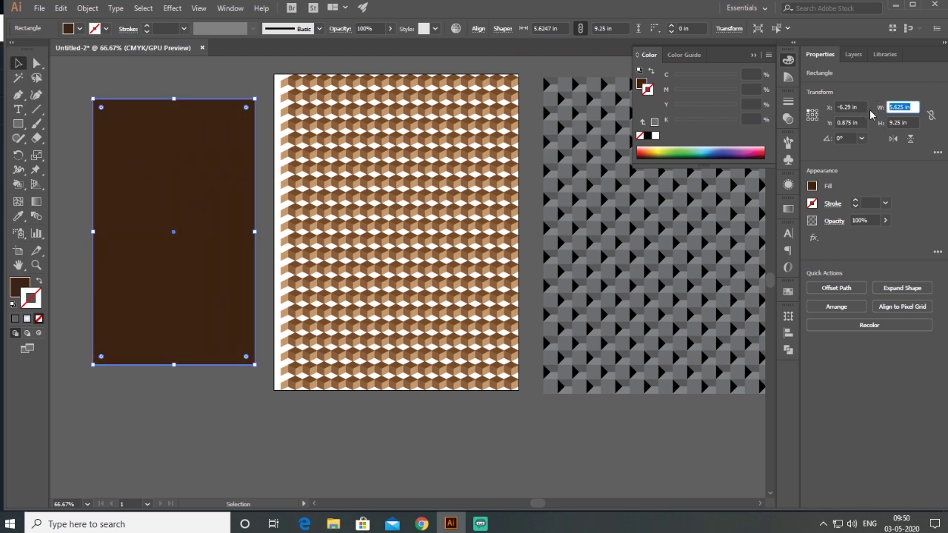
text(8.5)
key(Tab)
text(1)
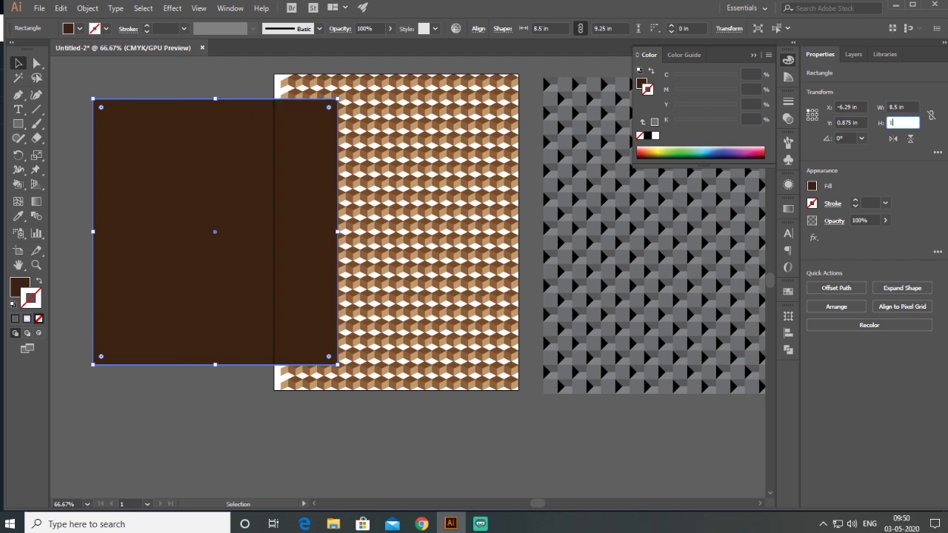
text(1)
key(Return)
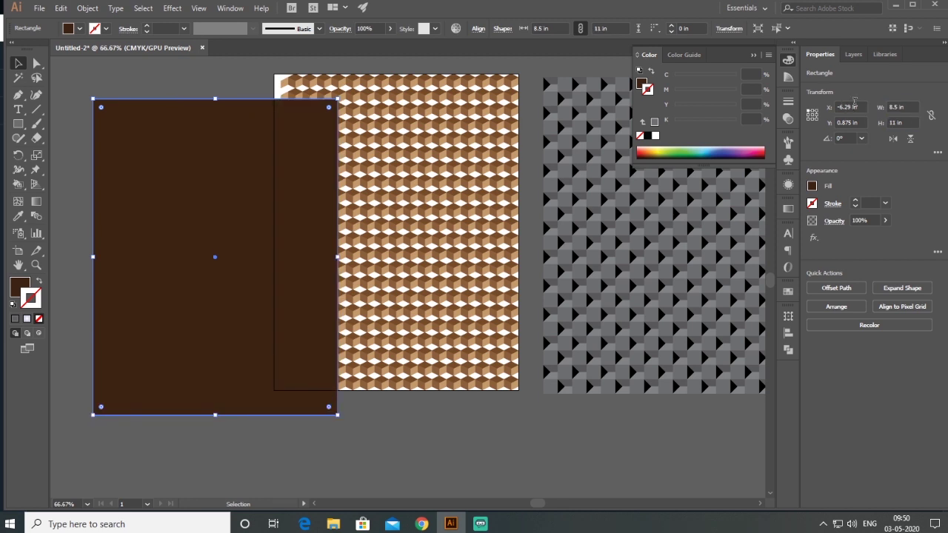
Position the dark brown rectangle at X 0 in and Y 0 in to cover the artboard.
click(853, 105)
text(0)
key(Tab)
text(0)
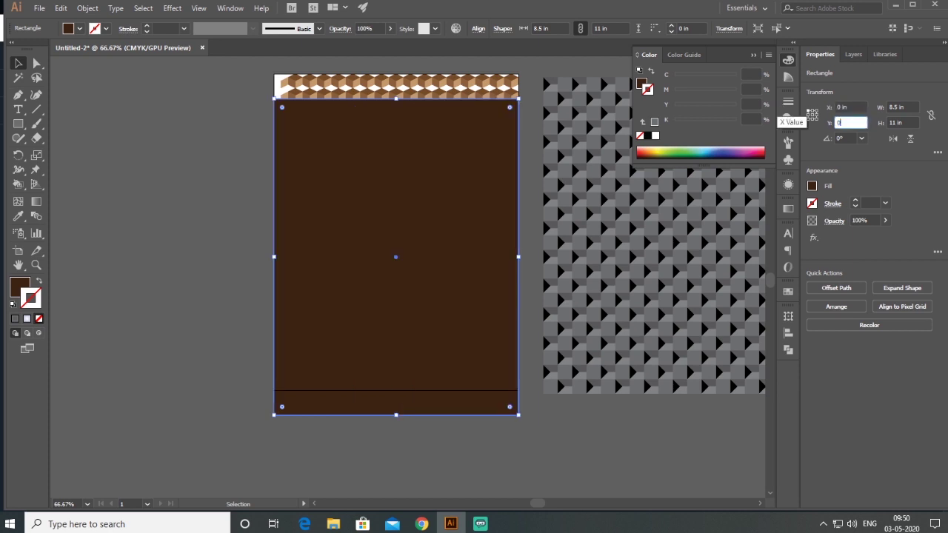
key(Return)
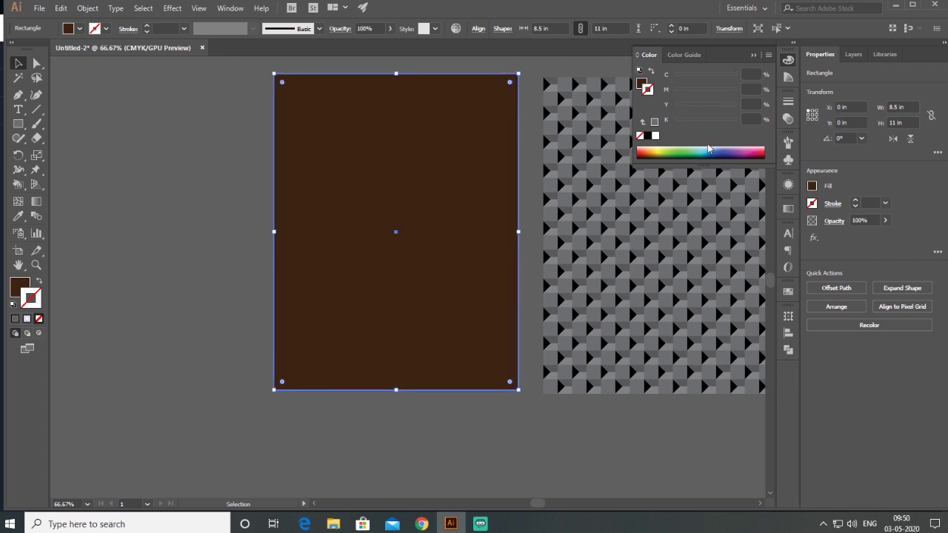
Send the dark brown rectangle to the back, behind the cube rows.
click(88, 8)
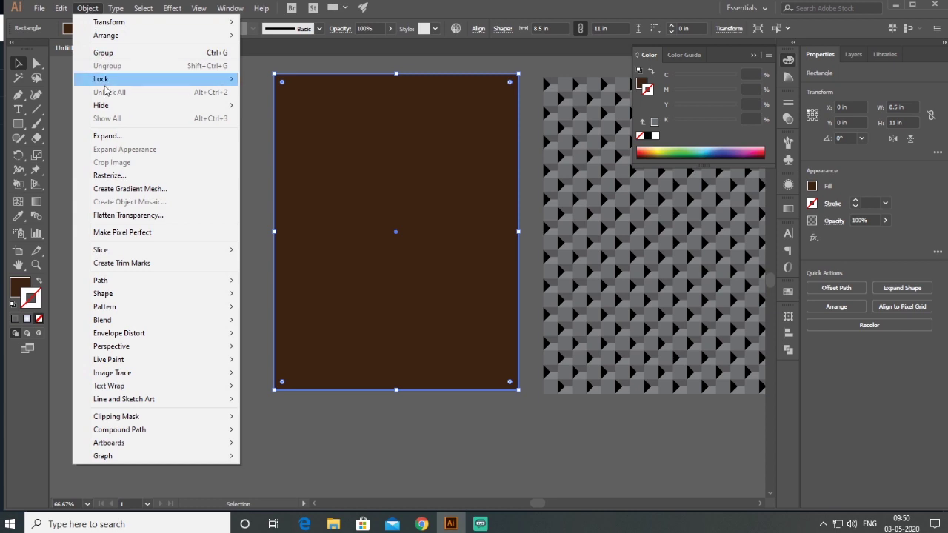
mouse_move(158, 38)
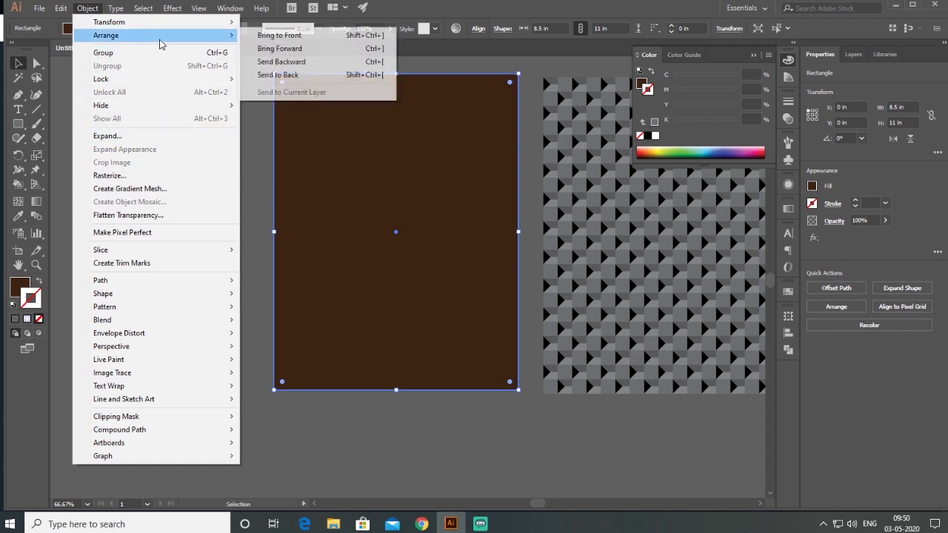
click(292, 77)
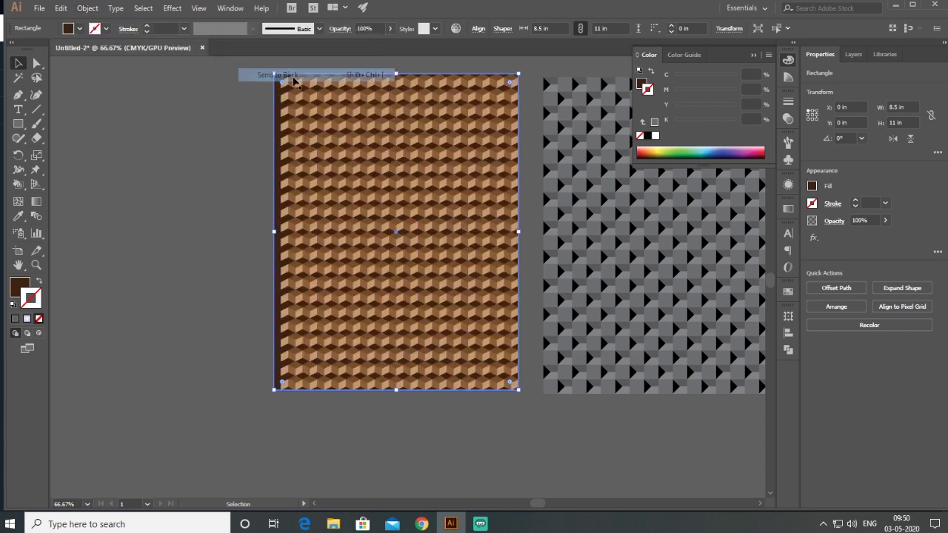
Examine the brown cube pattern up close with nothing selected and the Color panel collapsed.
click(131, 237)
scroll(452, 315, up, 4)
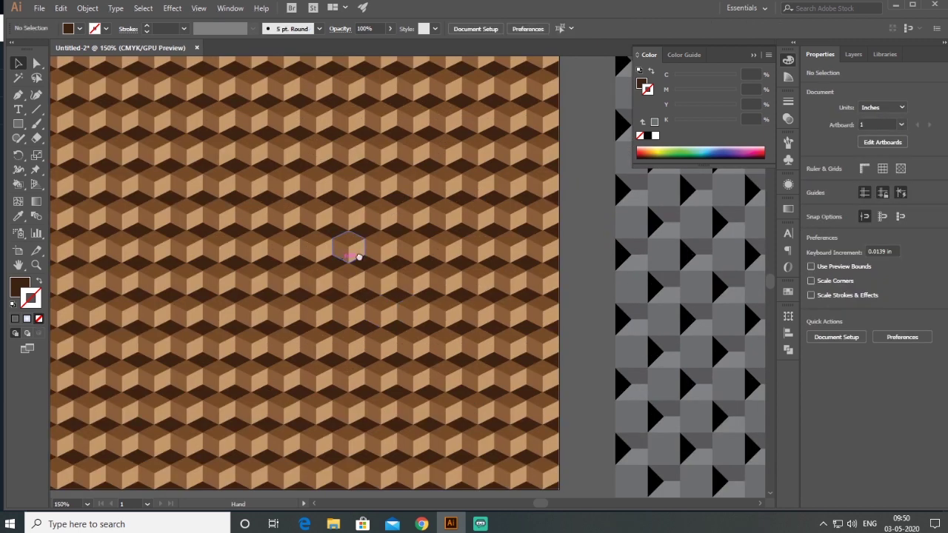
scroll(361, 312, up, 3)
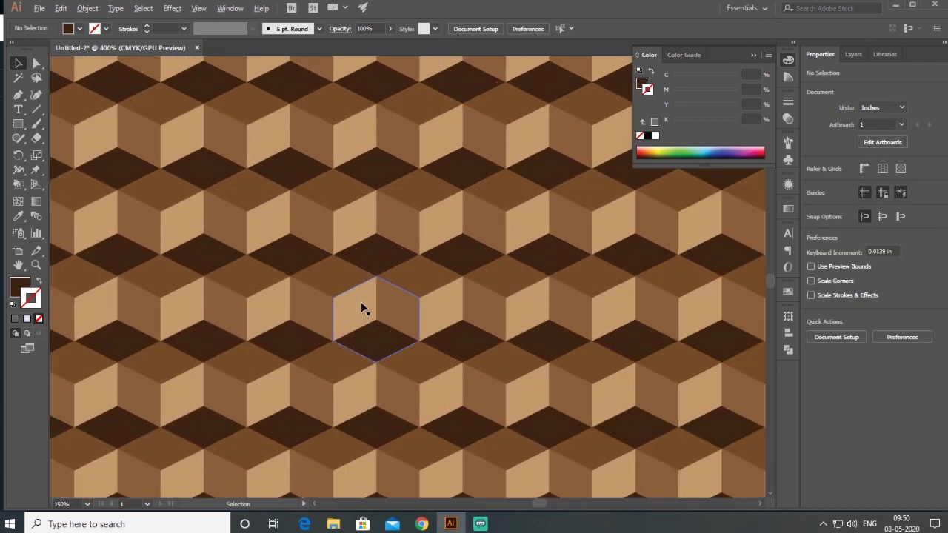
scroll(357, 278, down, 1)
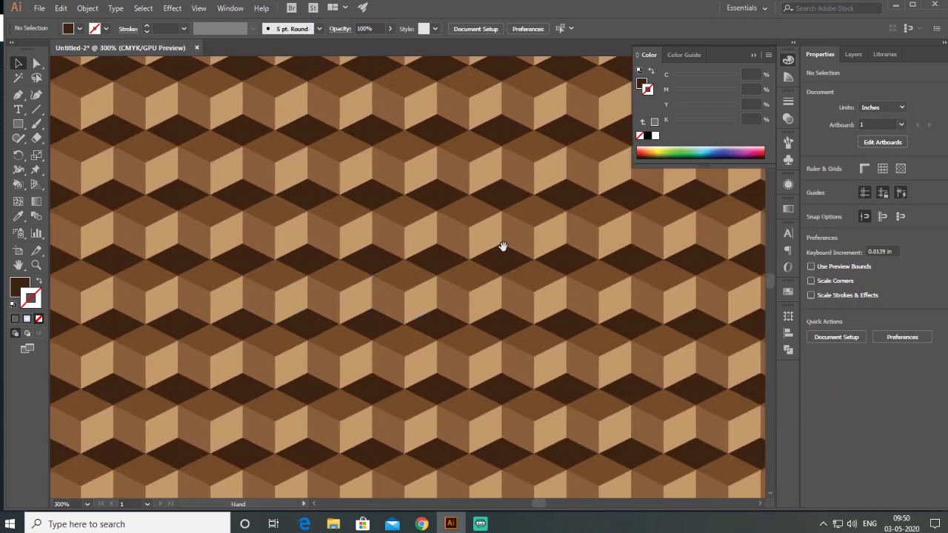
click(752, 56)
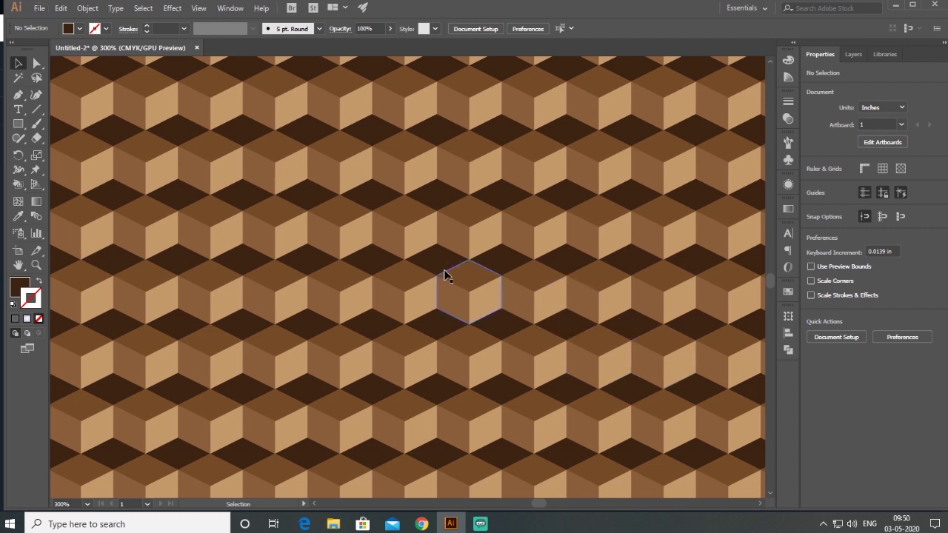
key(ctrl+minus)
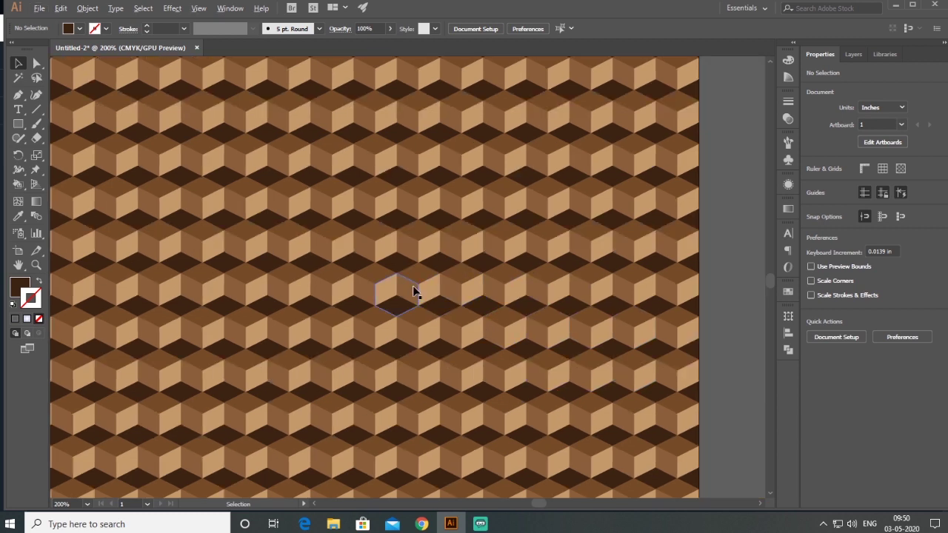
key(ctrl+minus)
drag(575, 263, 421, 256)
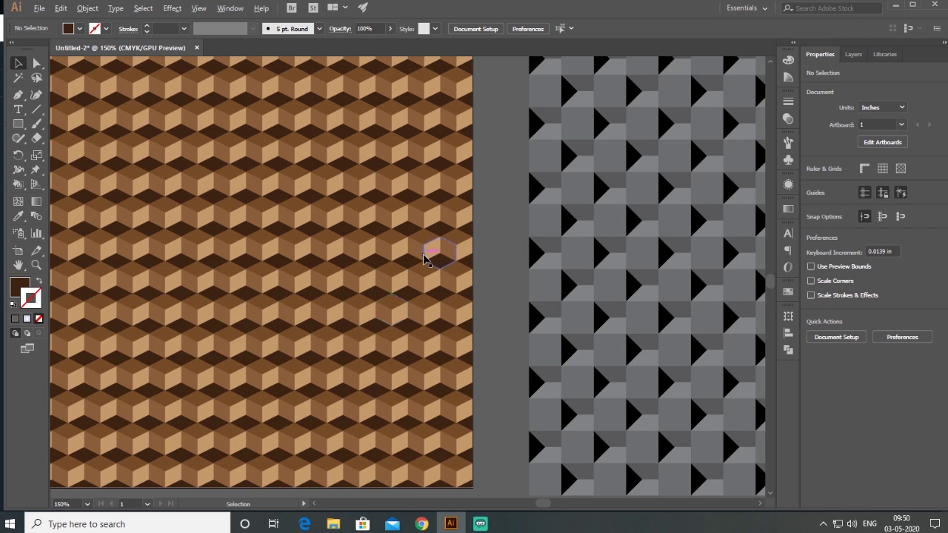
Examine the grey geometric pattern beside the artboard up close and compare it with the brown cube pattern.
scroll(426, 258, down, 1)
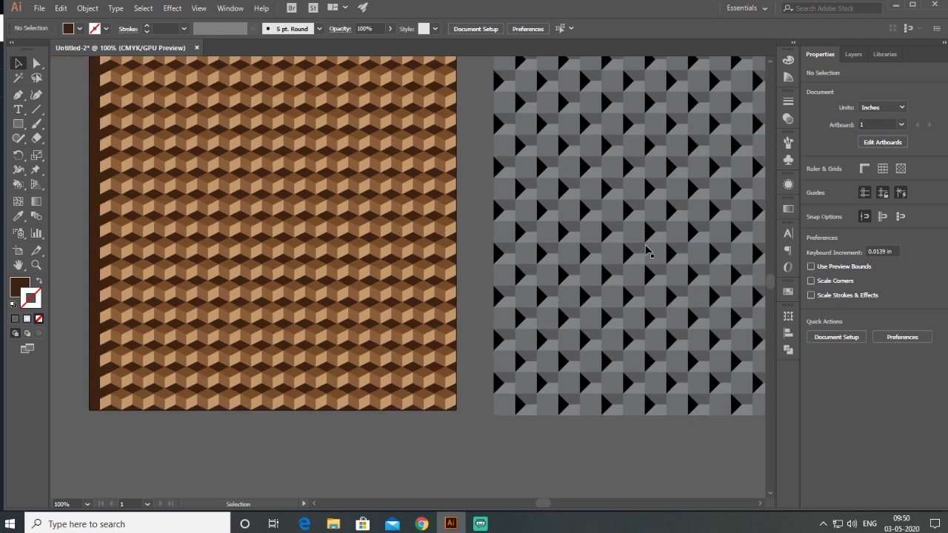
scroll(425, 239, up, 3)
scroll(426, 243, down, 1)
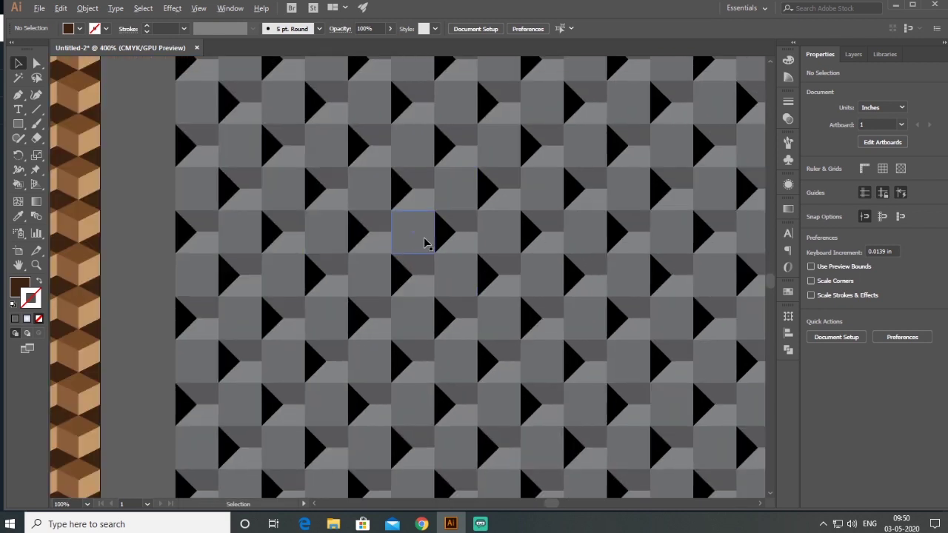
scroll(426, 243, down, 2)
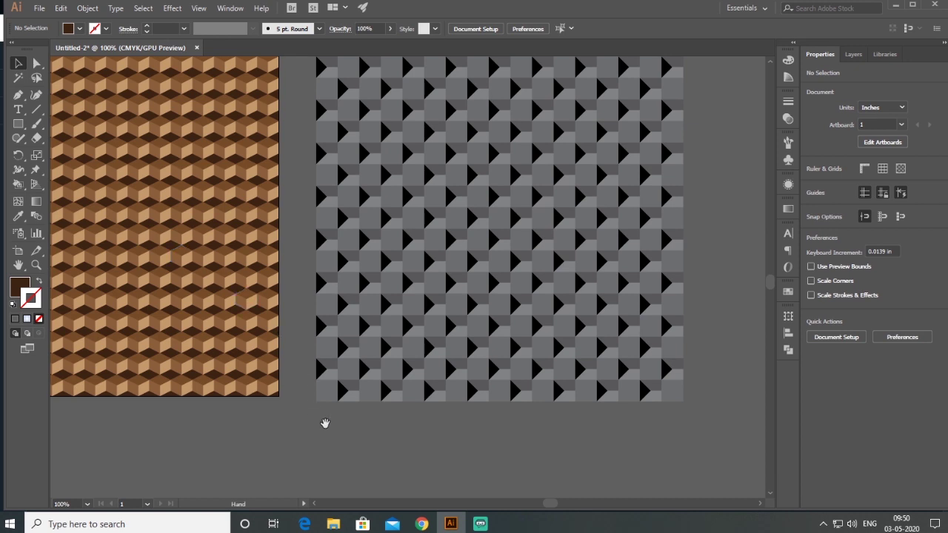
drag(324, 423, 419, 203)
scroll(328, 405, up, 1)
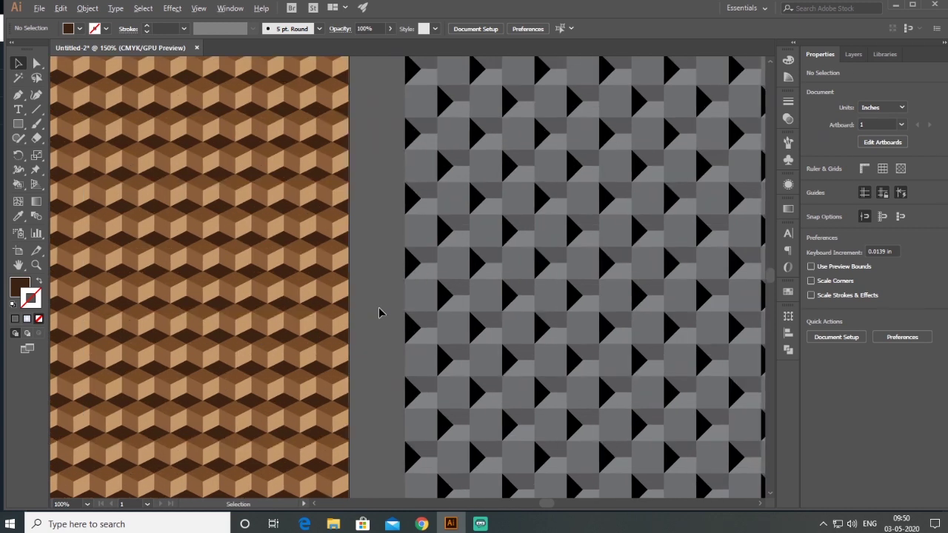
scroll(379, 313, up, 1)
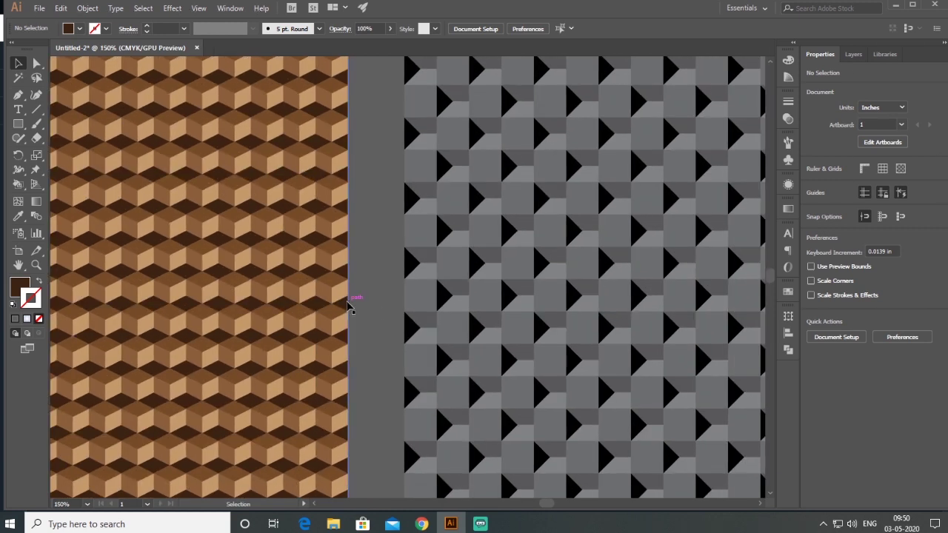